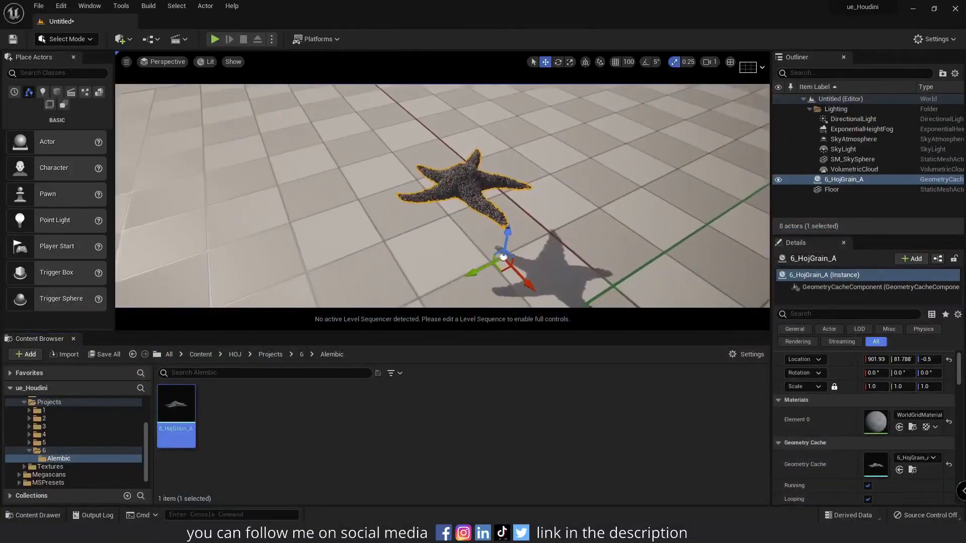
Switch from Unreal Engine to Houdini and examine the grain starfish's coloured lettering and the nodes feeding copytopoints1
right_click_drag(443, 197, 481, 253)
key("Escape")
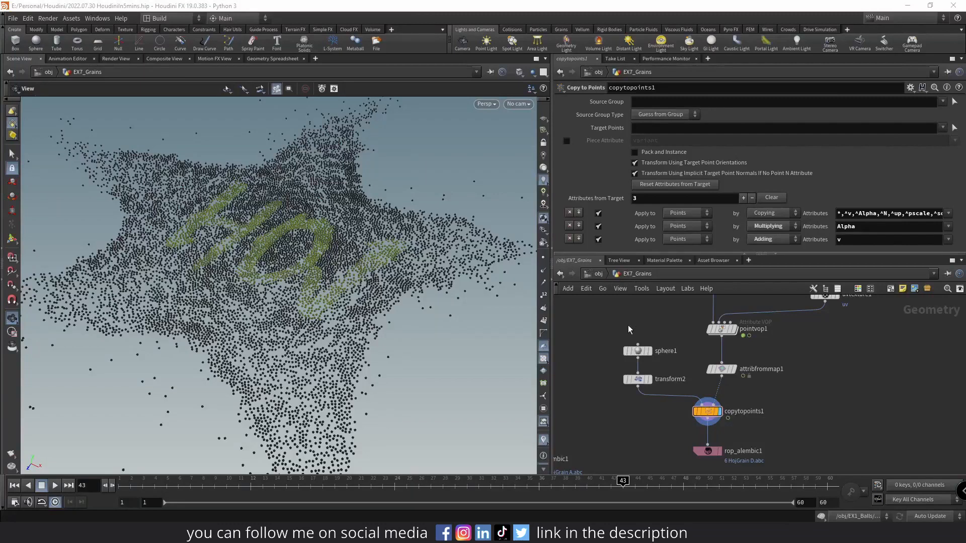
middle_click_drag(626, 316, 631, 322)
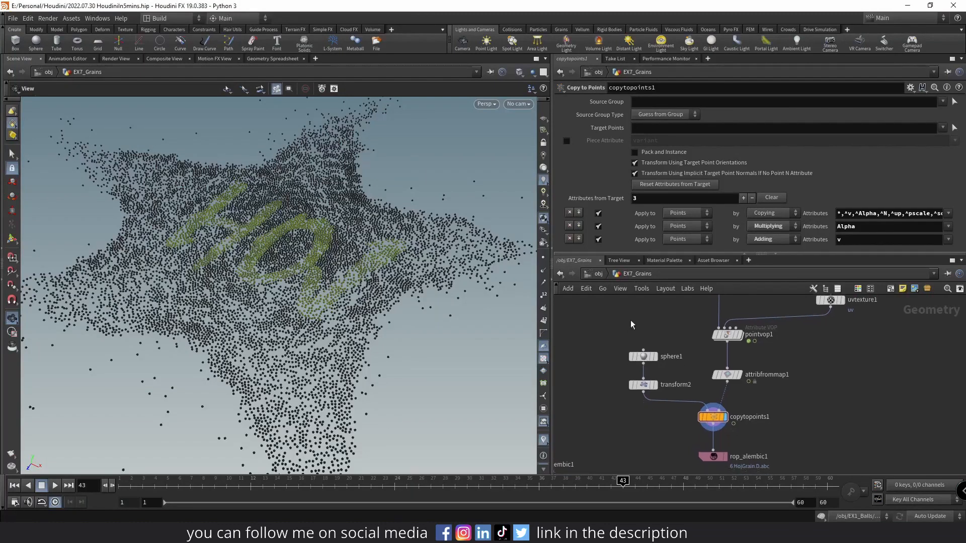
left_click_drag(345, 262, 278, 282)
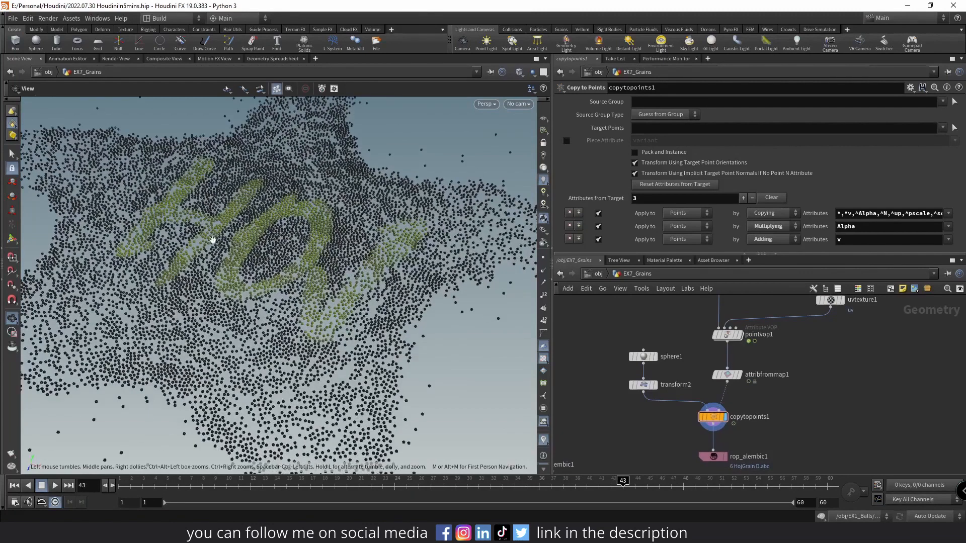
left_click_drag(213, 239, 334, 277)
scroll(776, 399, "down", 4)
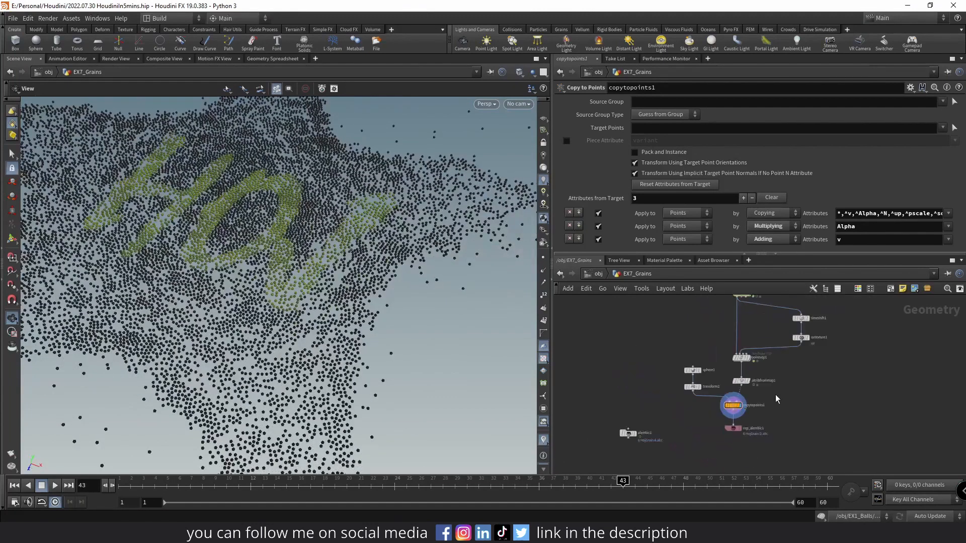
middle_click_drag(776, 396, 770, 365)
scroll(700, 364, "up", 2)
middle_click_drag(733, 328, 719, 351)
scroll(718, 352, "down", 1)
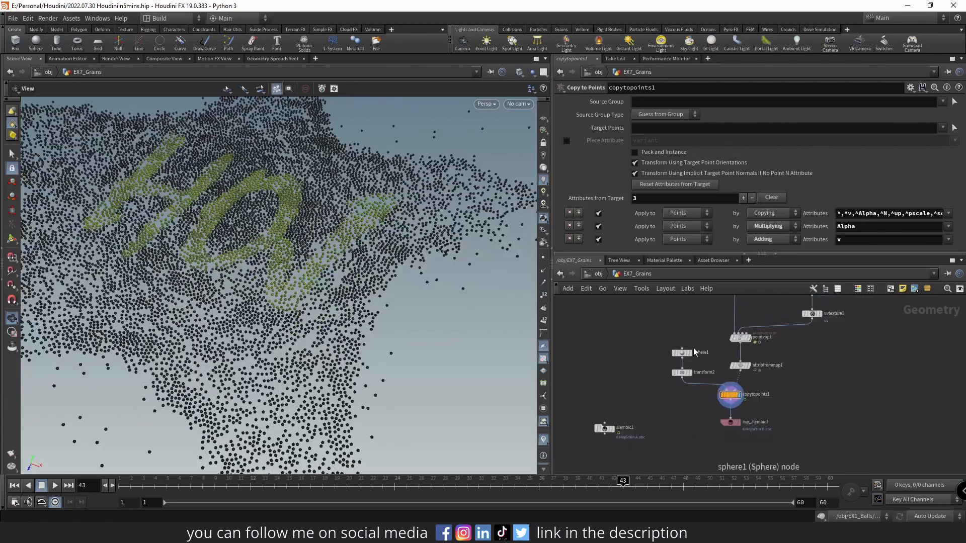
left_click_drag(671, 336, 733, 410)
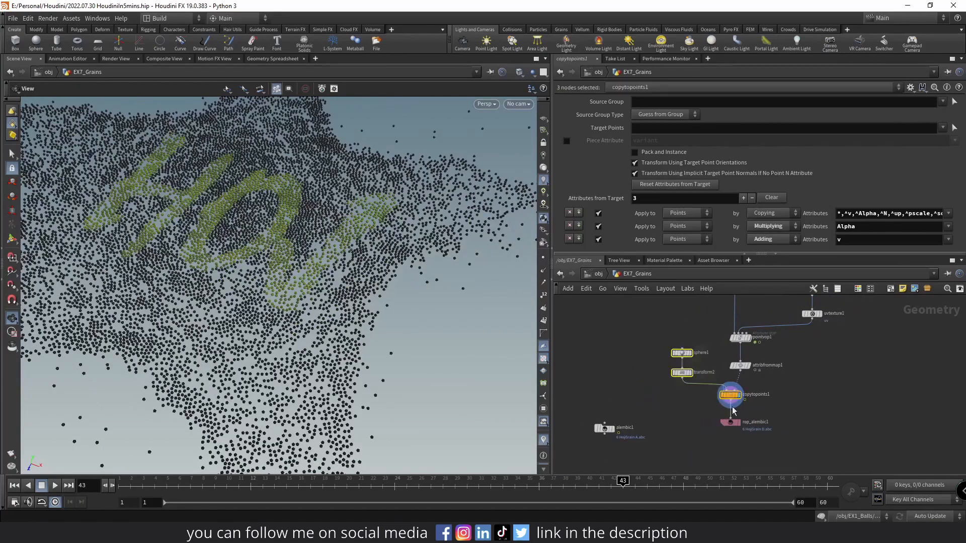
left_click(729, 398)
scroll(758, 385, "up", 3)
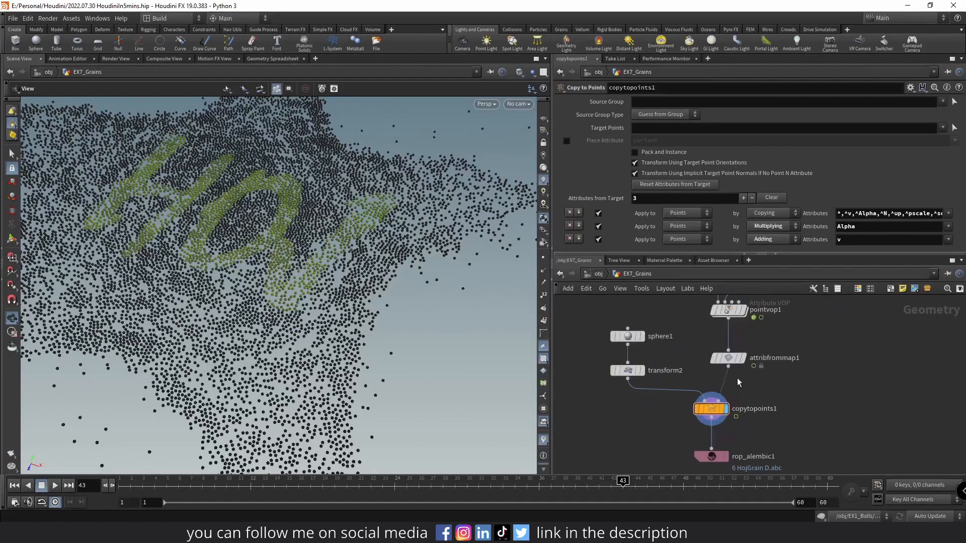
scroll(736, 377, "up", 4)
mouse_move(734, 375)
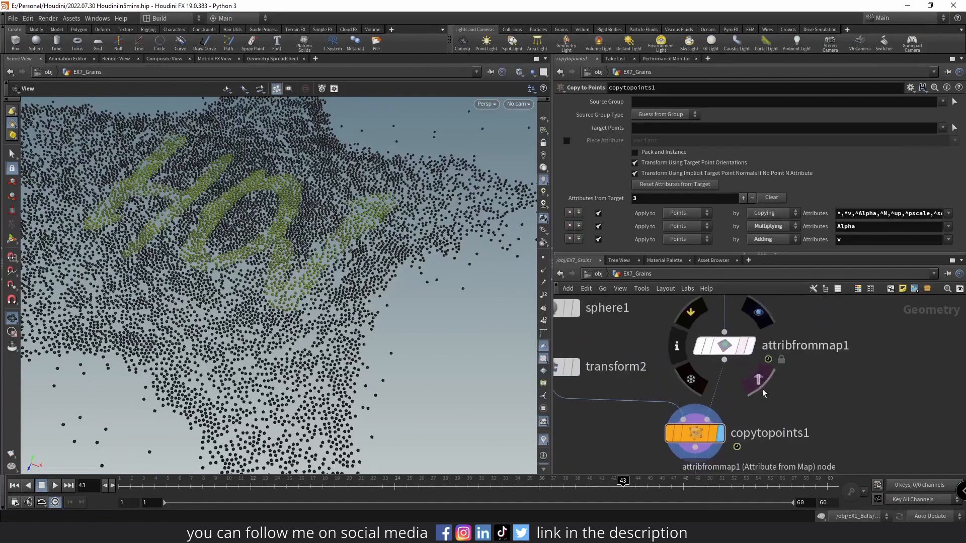
key("Tab")
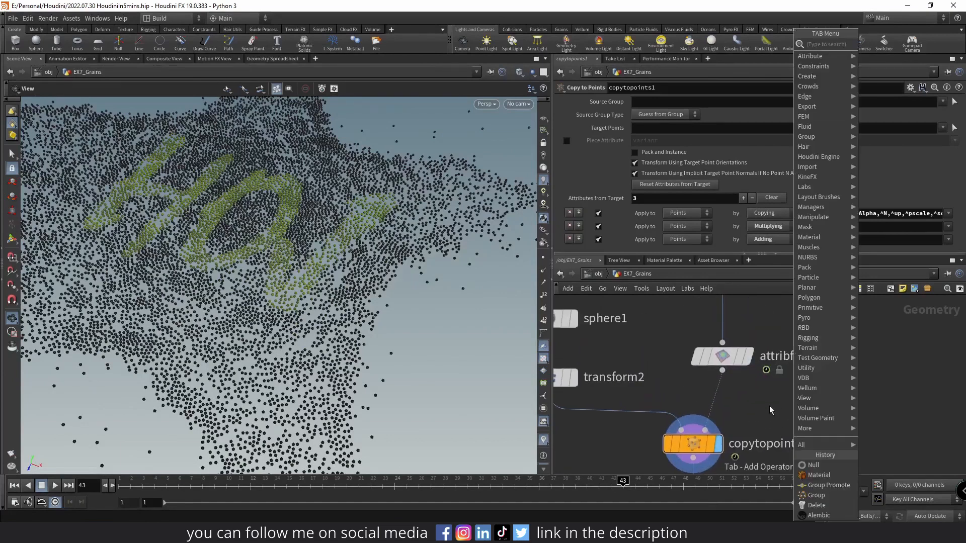
key("Escape")
scroll(759, 403, "down", 3)
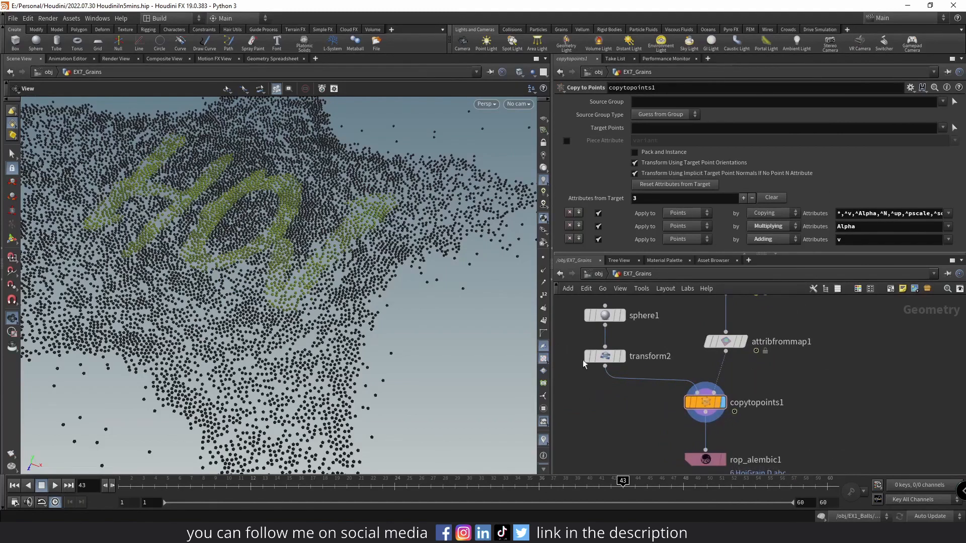
middle_click_drag(618, 401, 629, 429)
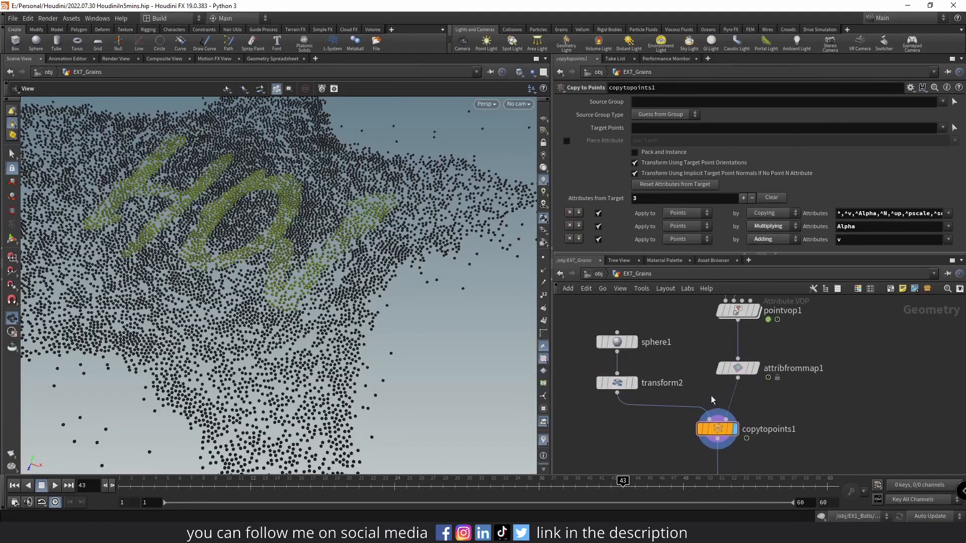
middle_click_drag(716, 398, 718, 376)
scroll(770, 383, "down", 4)
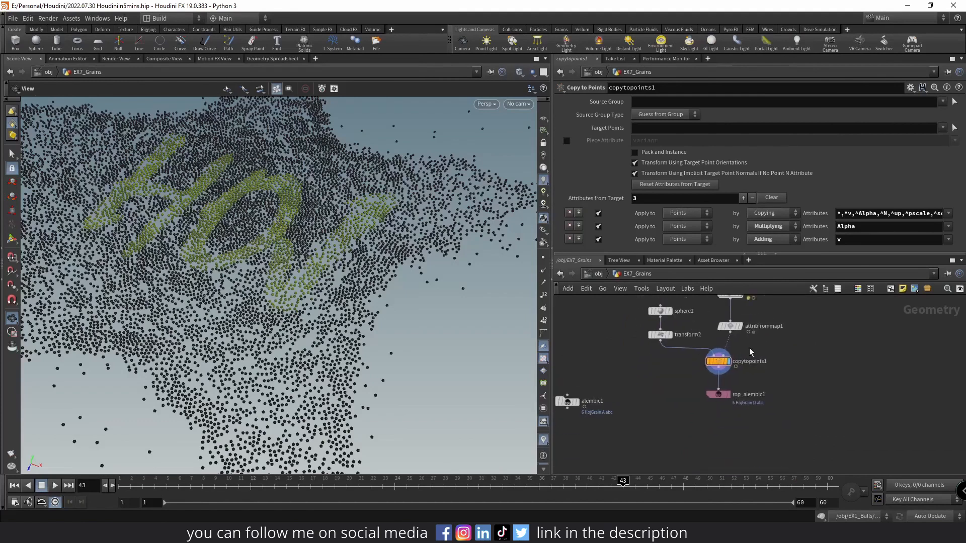
Insert a Group node on the wire between attribfrommap1 and copytopoints1
scroll(744, 344, "up", 1)
key("Tab")
type("grou")
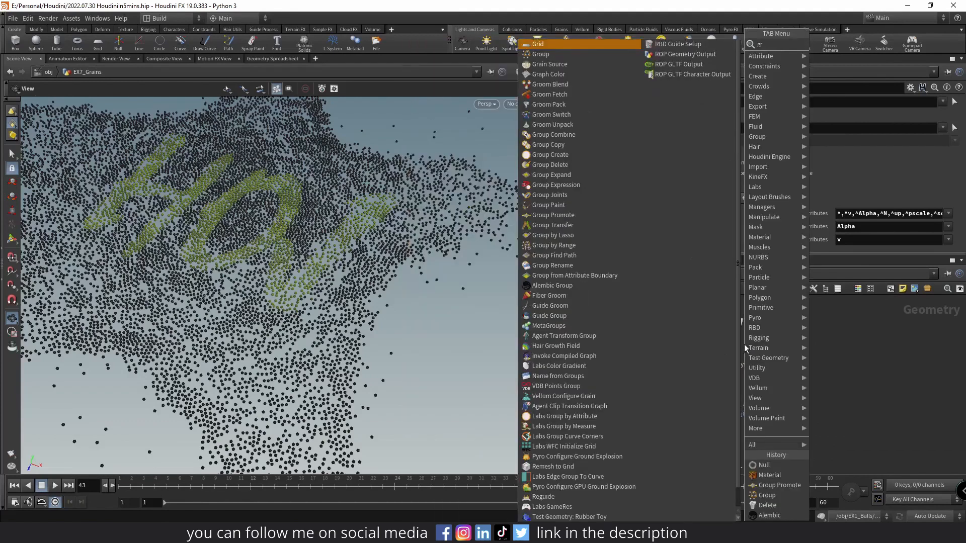
key("Return")
scroll(744, 344, "up", 2)
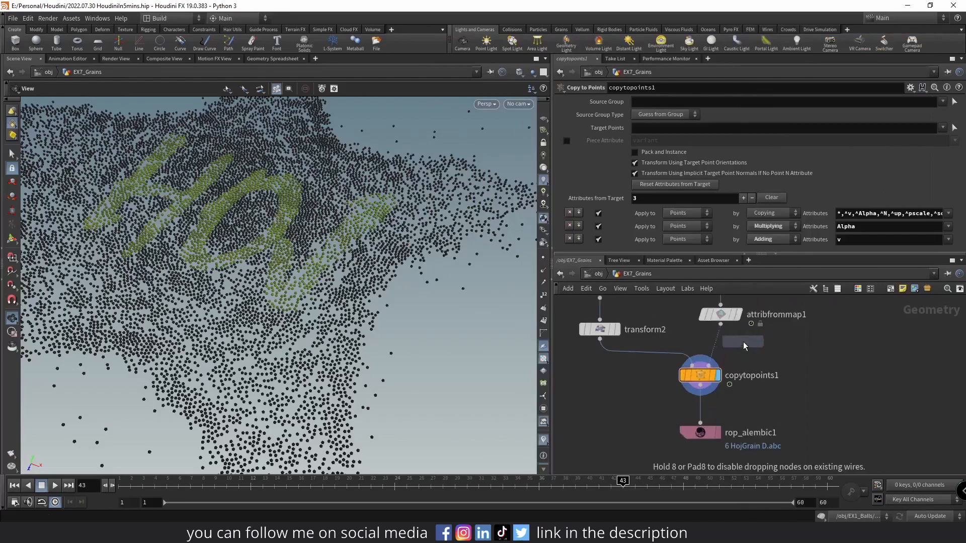
left_click(720, 342)
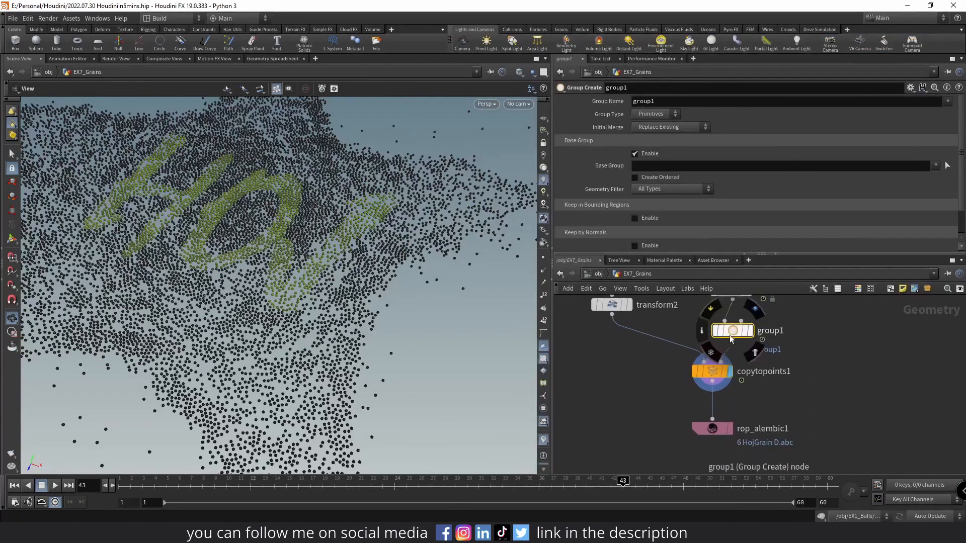
Rename the new group node as material_1 and set its group name to material_id_1
double_click(765, 334)
type("m")
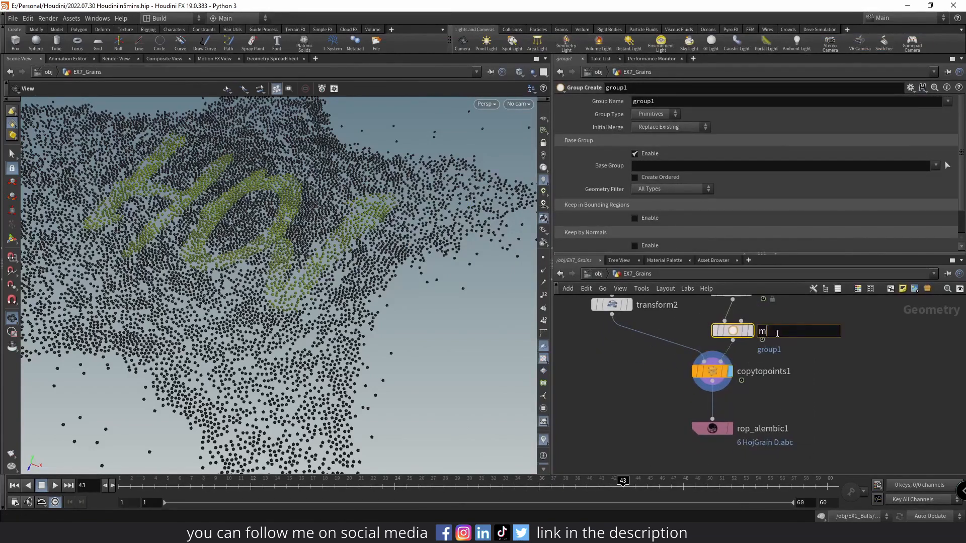
type("aterial_1")
key("Return")
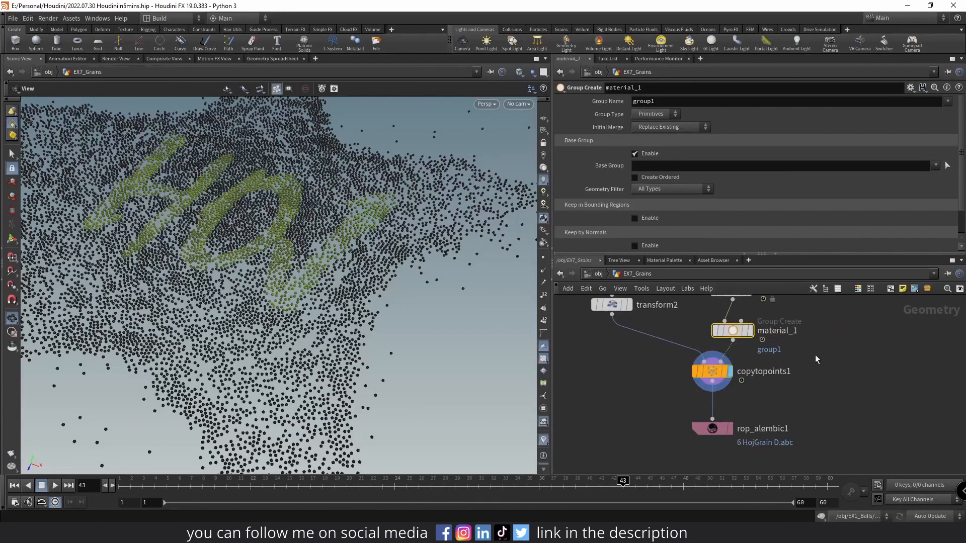
left_click_drag(664, 105, 628, 103)
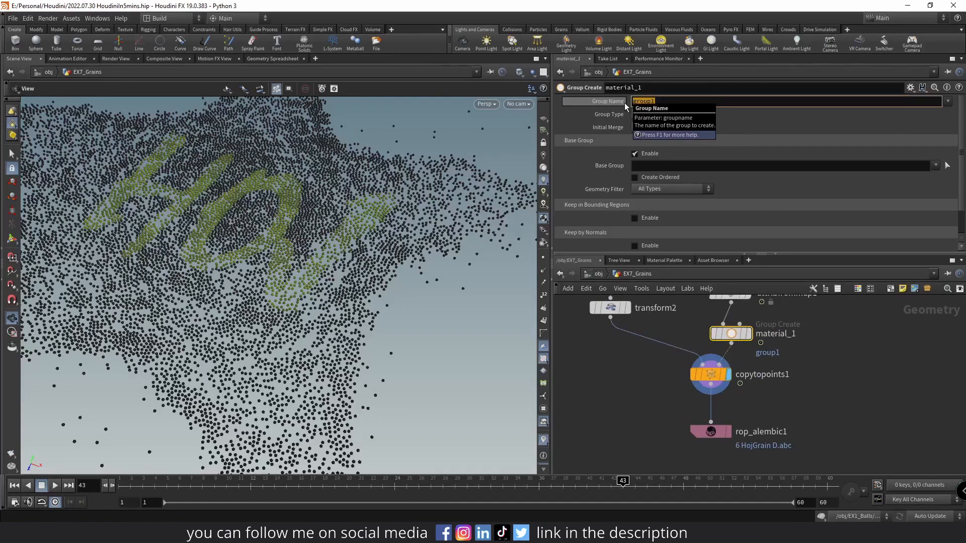
type("material_ id 1")
key("Return")
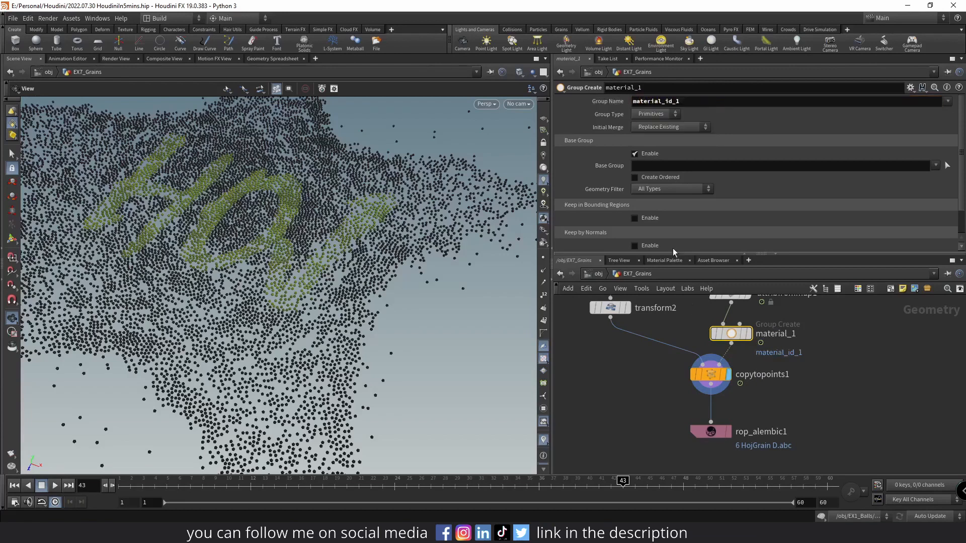
left_click(648, 166)
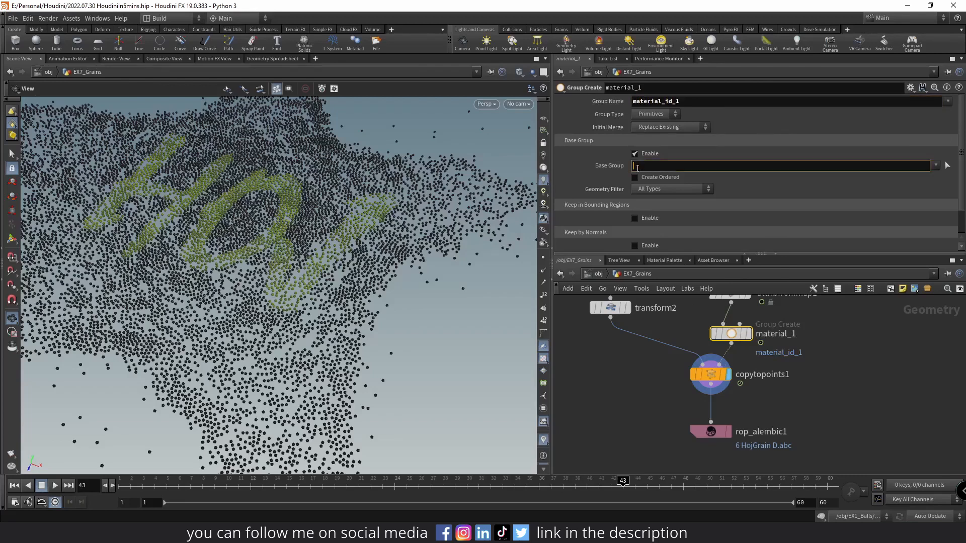
left_click_drag(369, 251, 403, 237)
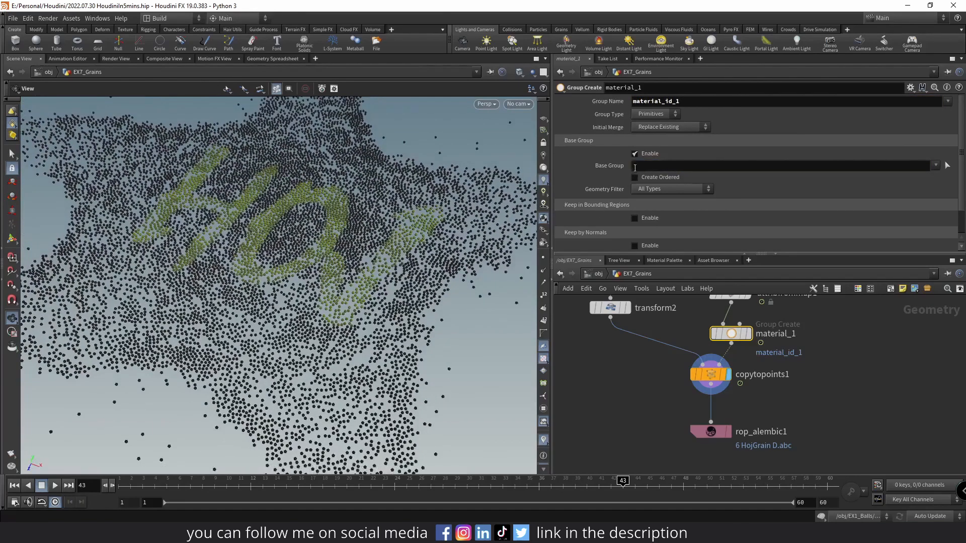
left_click(639, 166)
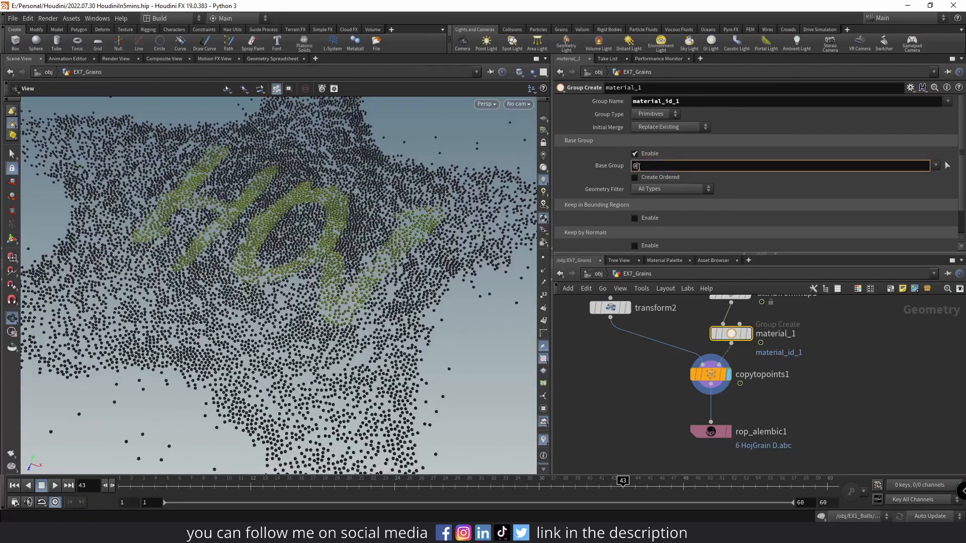
left_click_drag(353, 267, 265, 356)
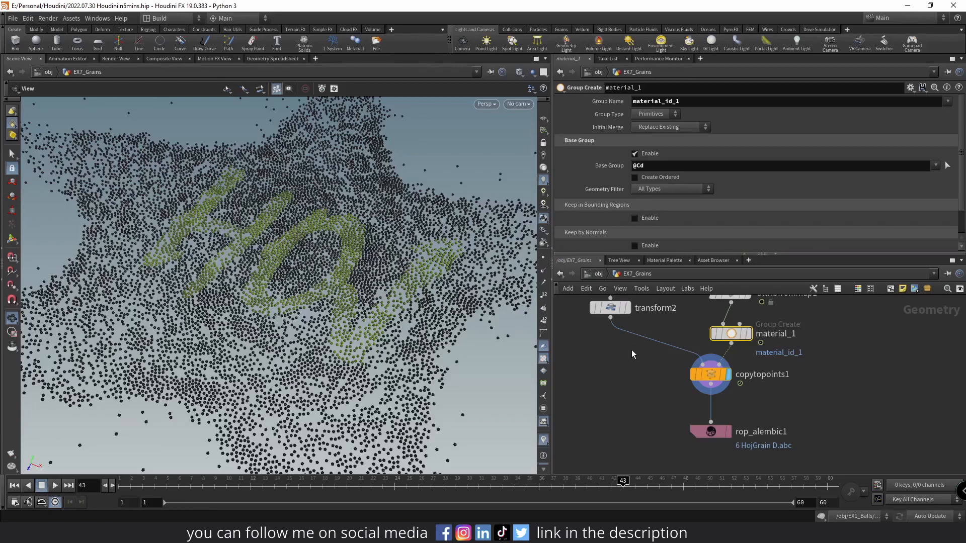
left_click(646, 166)
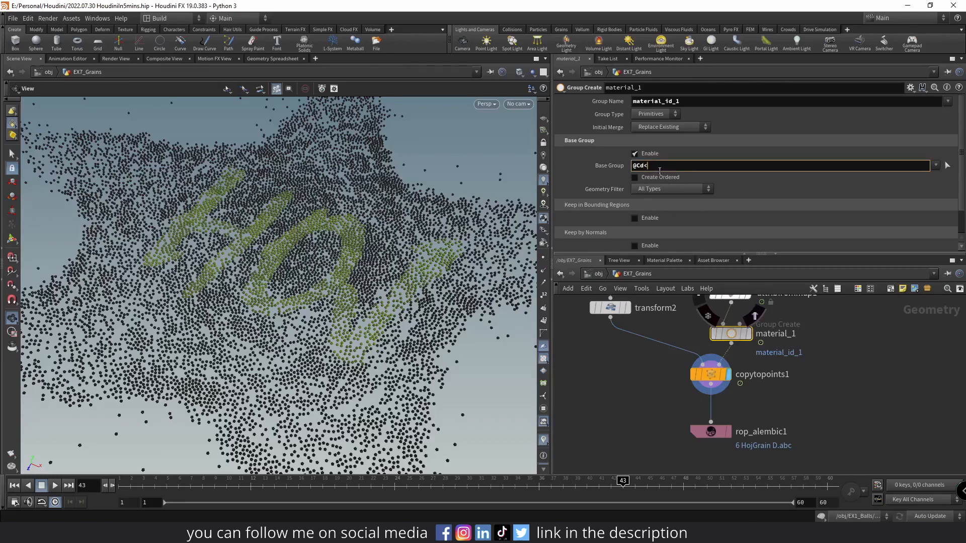
type("<0.1")
key("Return")
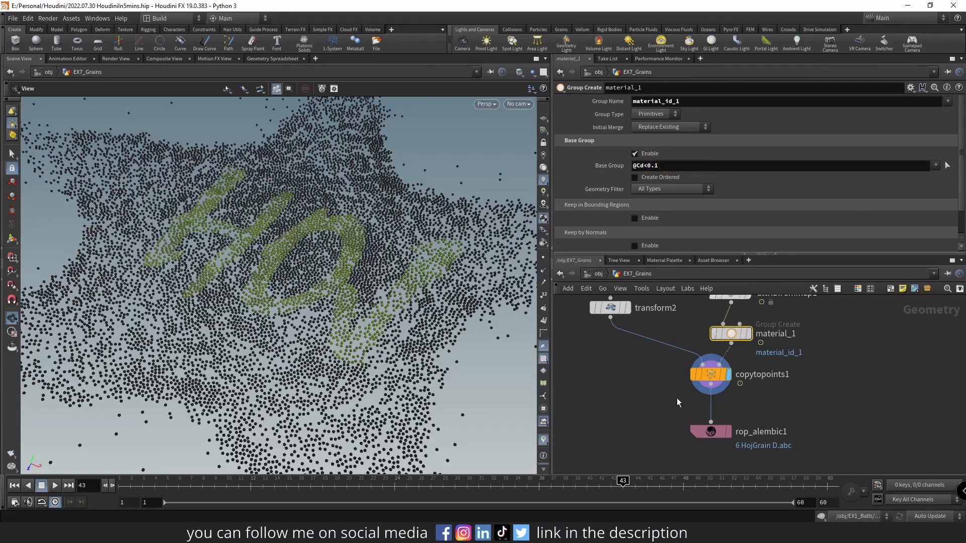
Duplicate the material_1 group node and insert the copy between it and copytopoints1
scroll(659, 303, "down", 3)
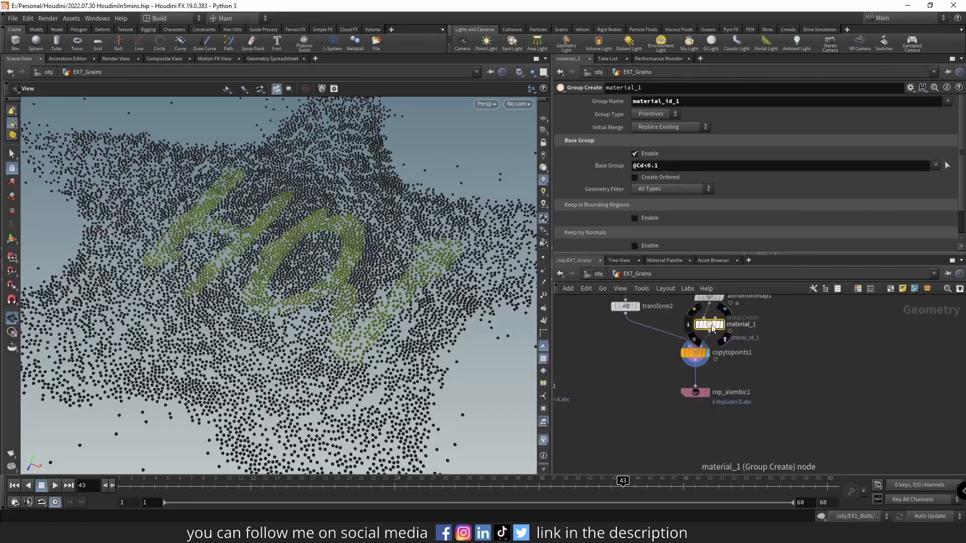
left_click_drag(711, 327, 683, 361, "alt")
scroll(729, 344, "up", 3)
middle_click_drag(657, 342, 678, 347)
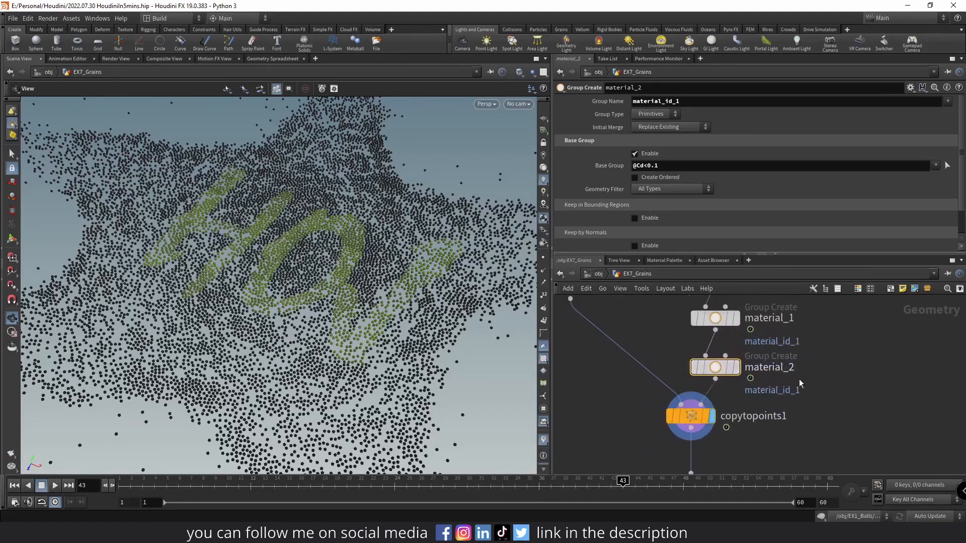
left_click(683, 101)
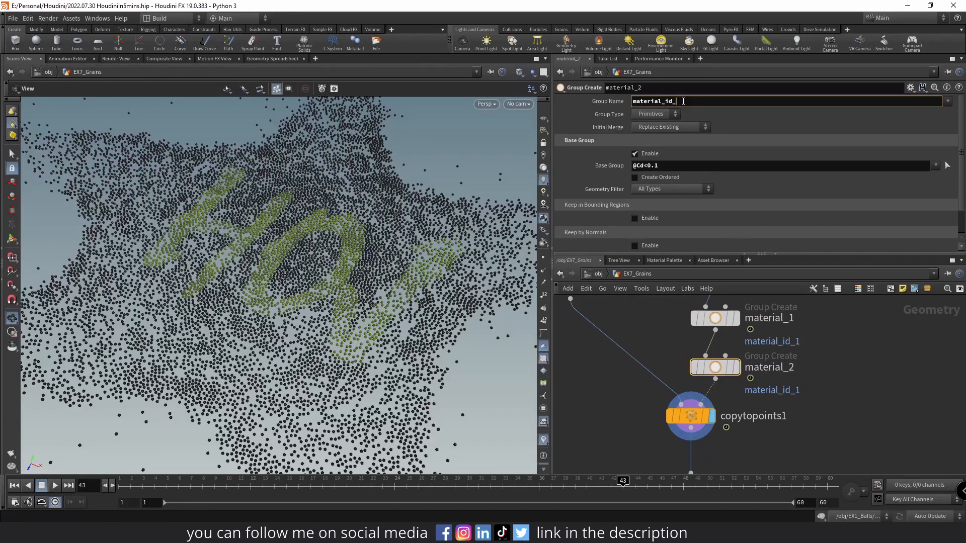
type("2")
left_click(647, 166)
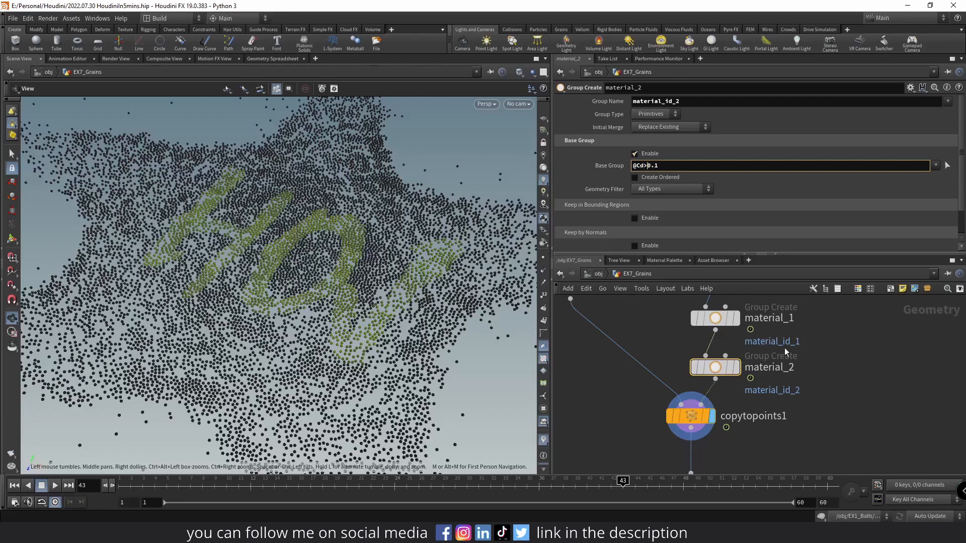
scroll(825, 355, "down", 4)
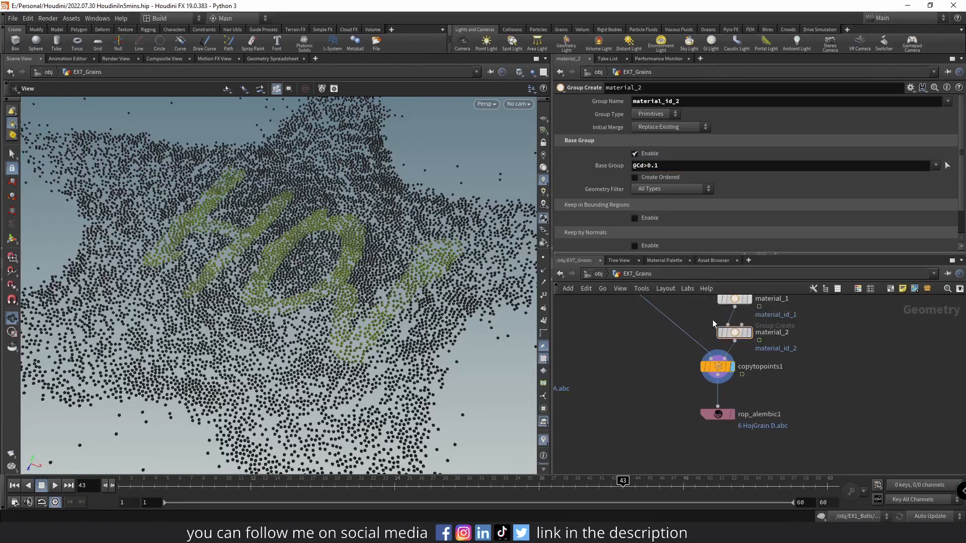
Set the group type to Points on both the material_1 and material_2 nodes
scroll(716, 352, "up", 3)
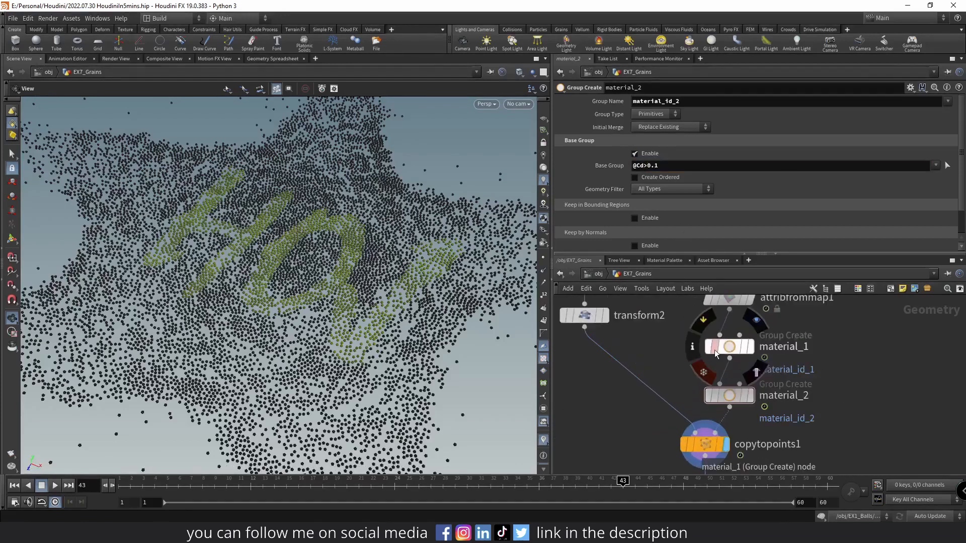
left_click(717, 352)
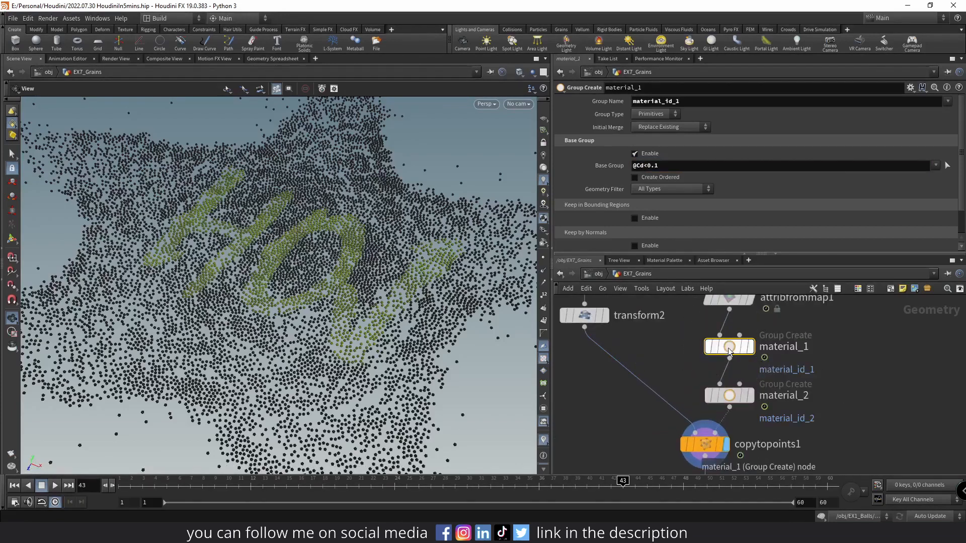
left_click(649, 114)
left_click(650, 124)
middle_click_drag(687, 351, 669, 310)
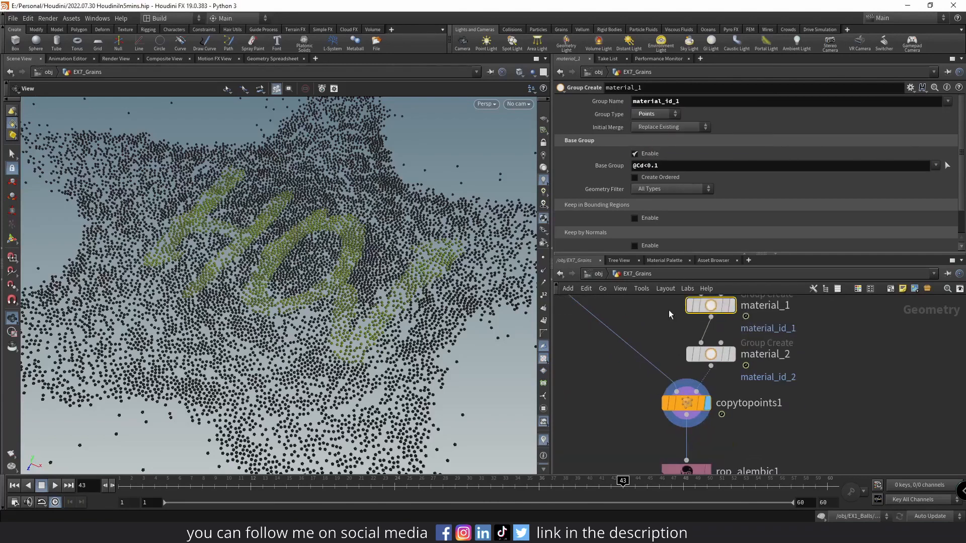
left_click(715, 355)
left_click(657, 114)
left_click(650, 125)
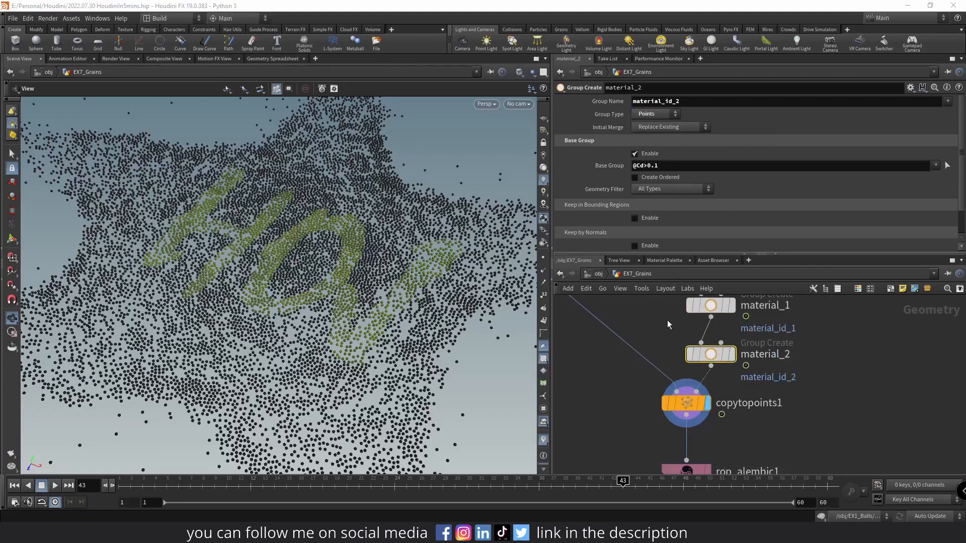
Move the rop_alembic1 node farther below copytopoints1 to make room for new nodes between them
scroll(704, 370, "down", 2)
left_click(681, 343)
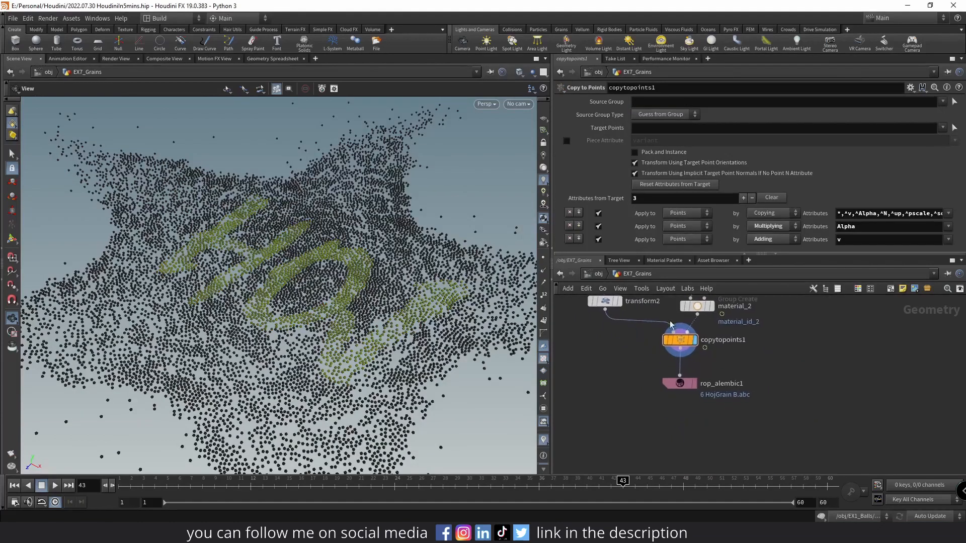
middle_click_drag(623, 355, 625, 388)
middle_click_drag(666, 337, 653, 356)
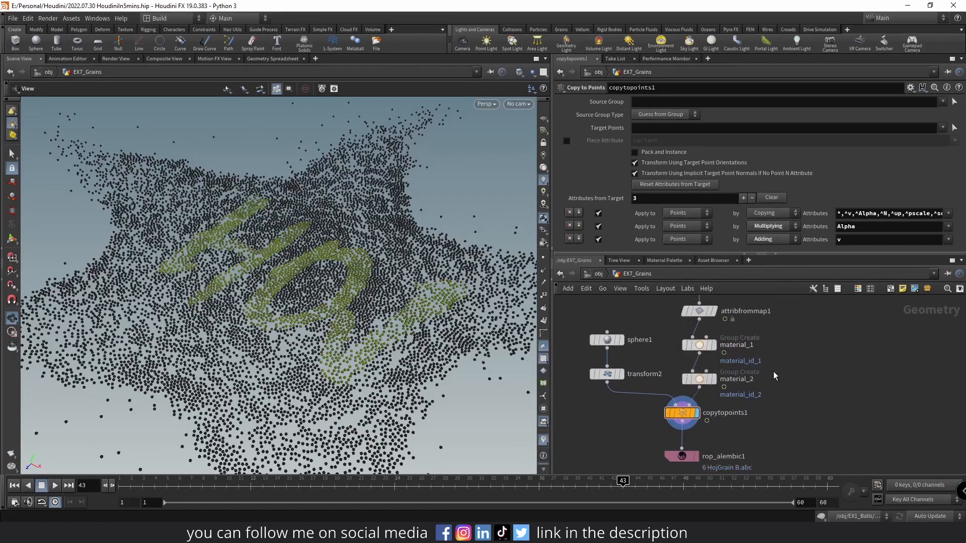
middle_click_drag(771, 384, 782, 315)
mouse_move(735, 372)
middle_mouse_down()
mouse_move(737, 391)
mouse_move(729, 379)
middle_mouse_up()
scroll(736, 390, "down", 1)
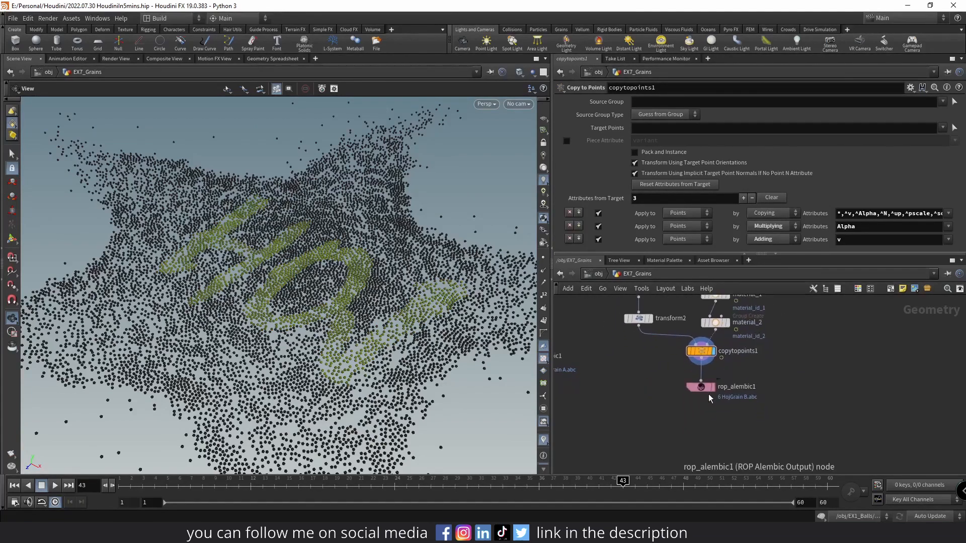
left_click_drag(705, 388, 704, 443)
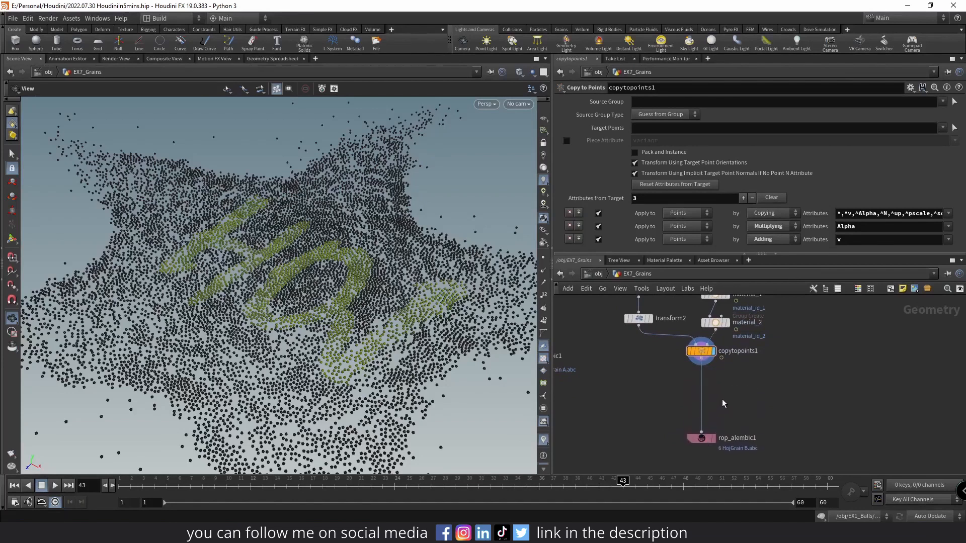
middle_click_drag(723, 396, 702, 382)
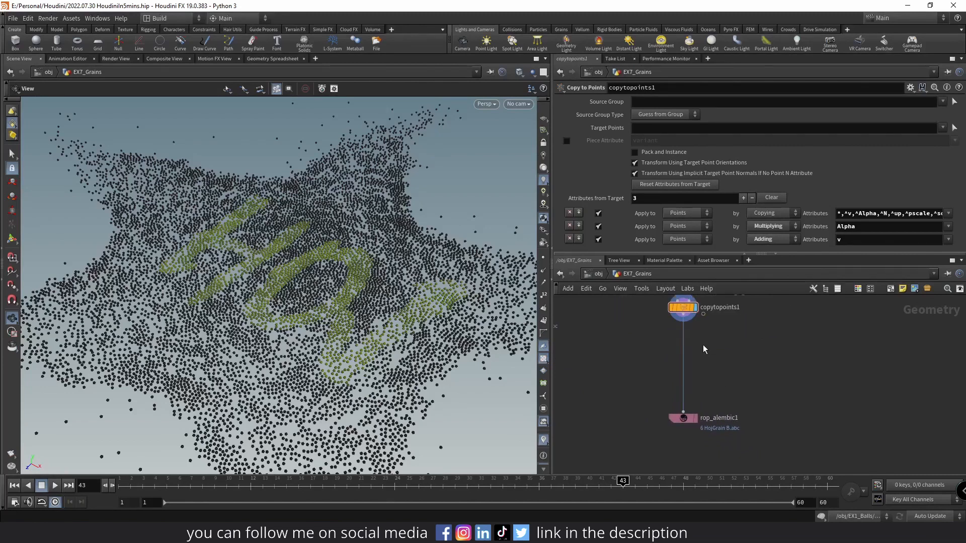
middle_click_drag(703, 349, 706, 379)
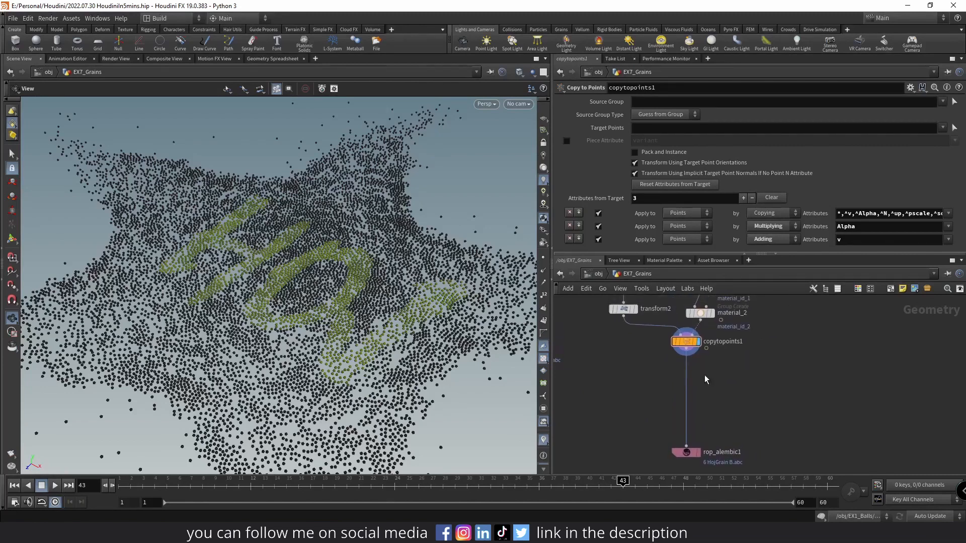
Insert a Group Promote node between copytopoints1 and rop_alembic1 and display its output
scroll(704, 375, "up", 2)
key("Tab")
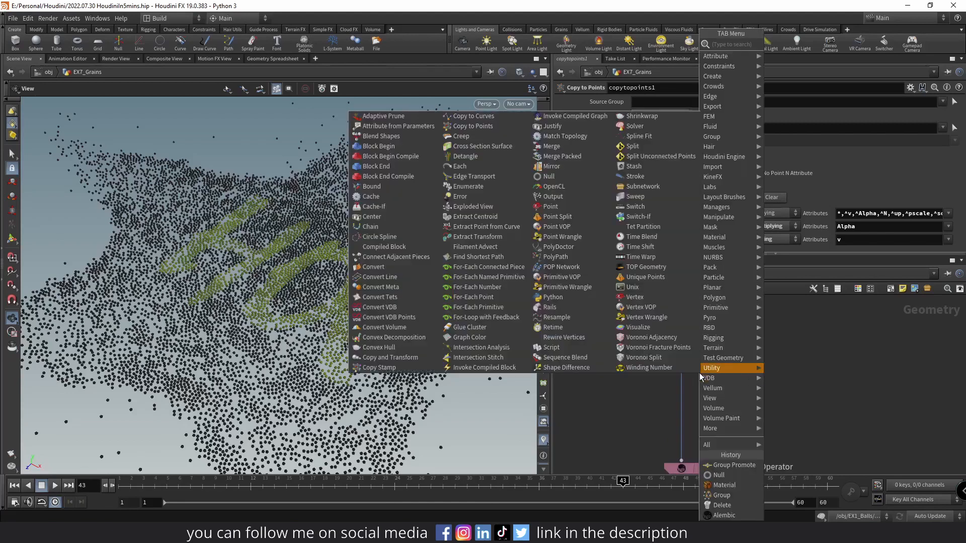
type("gr")
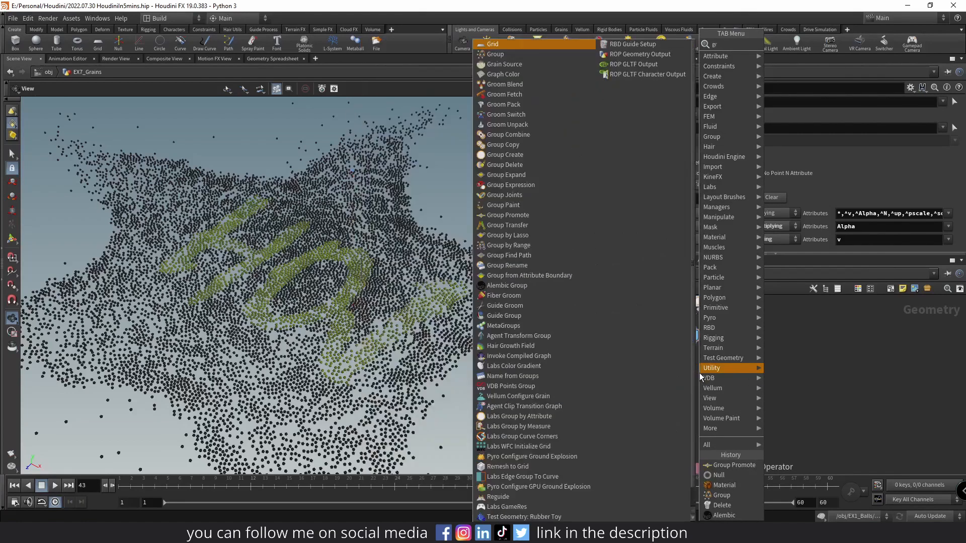
type("oup p")
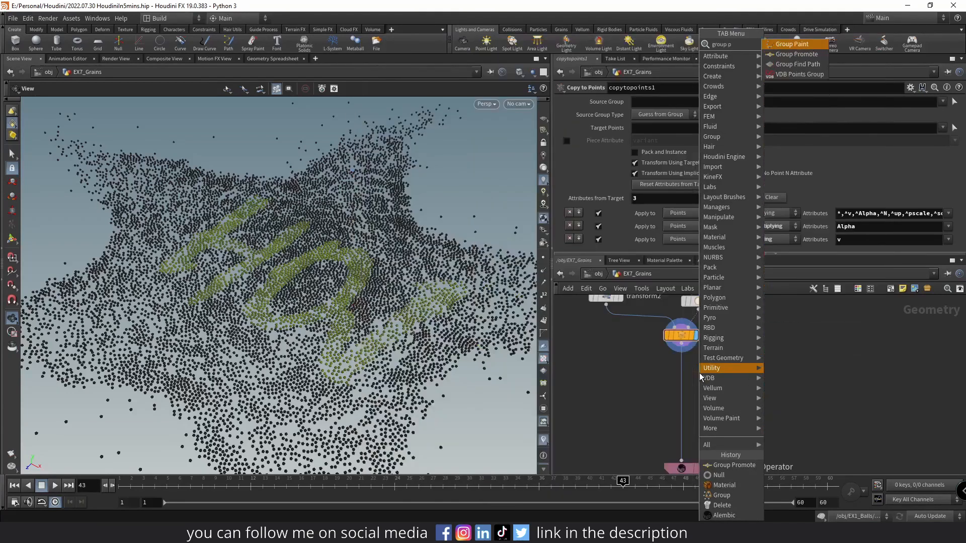
type("rom")
key("Return")
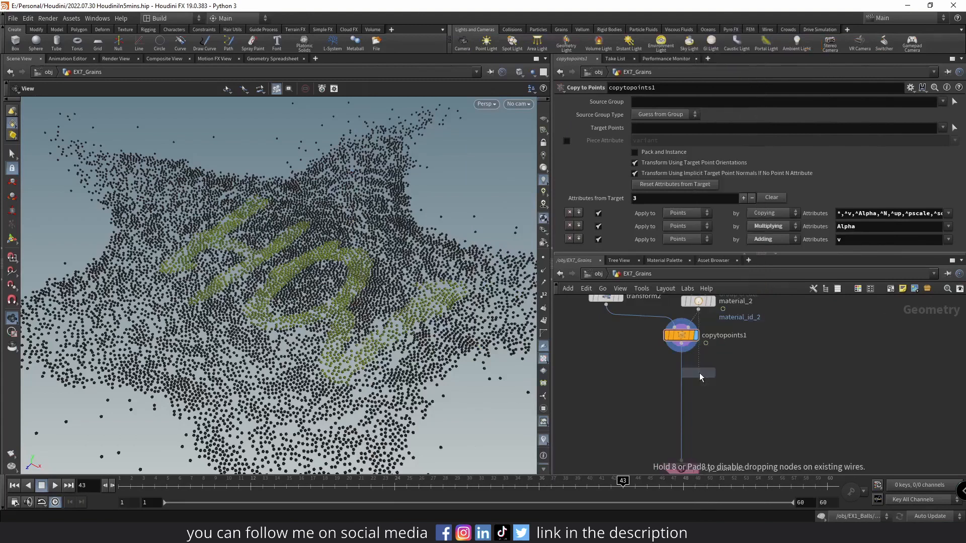
left_click(684, 380)
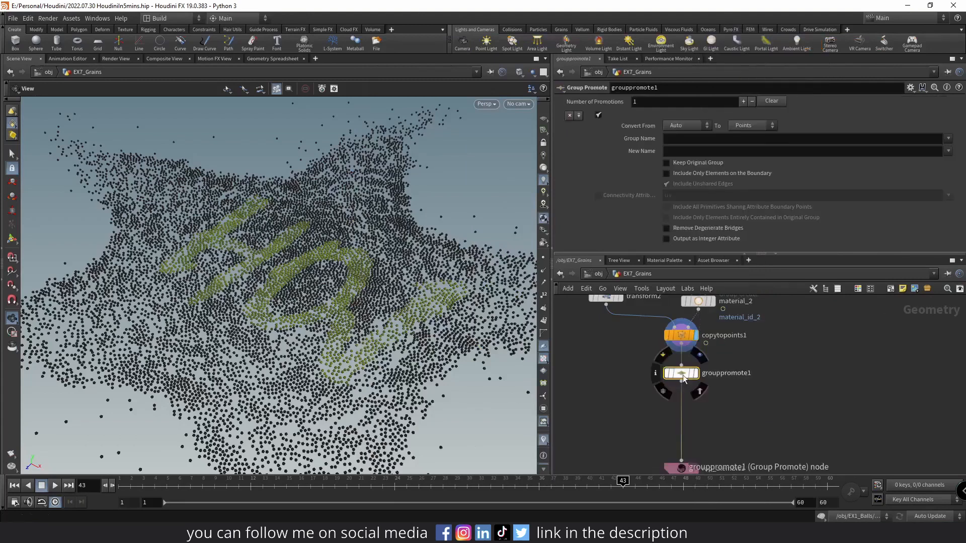
left_click(681, 373)
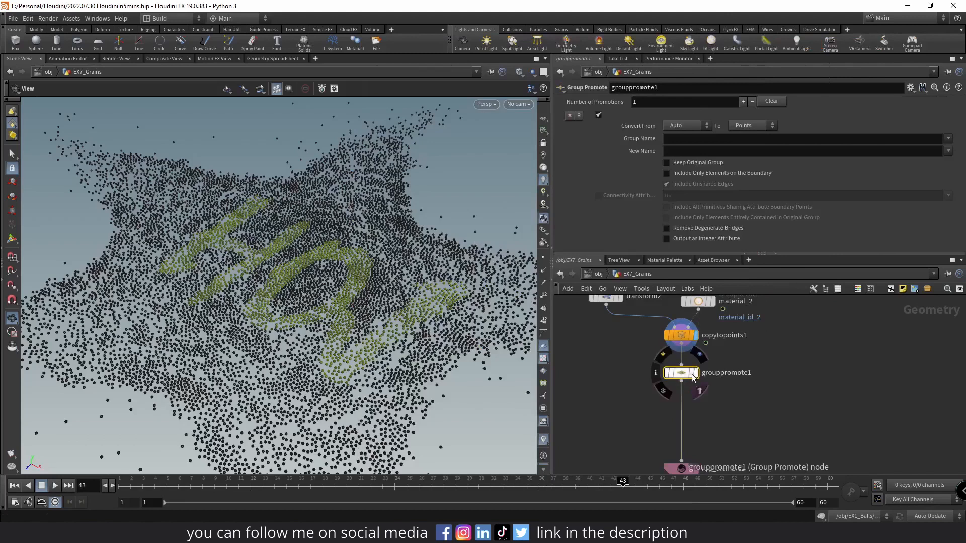
Set the Group Promote node to convert material_id_1 from Points to Primitives, with material_id_1 as the new name
left_click(682, 129)
left_click(675, 155)
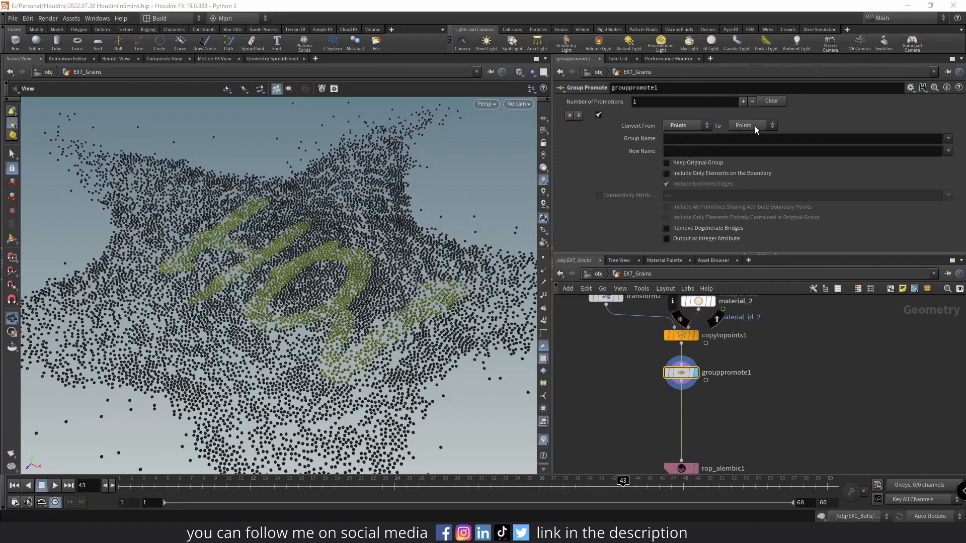
left_click(753, 129)
left_click(748, 135)
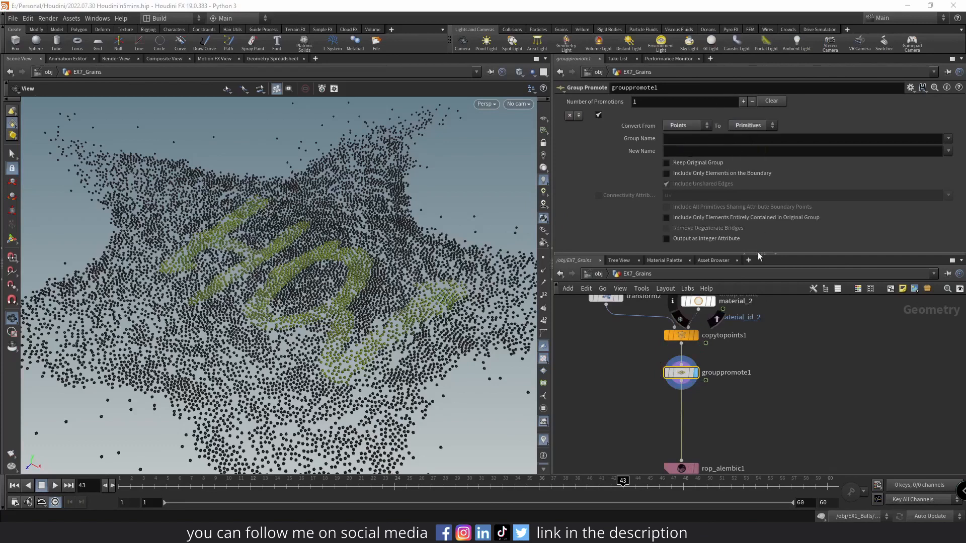
left_click(948, 139)
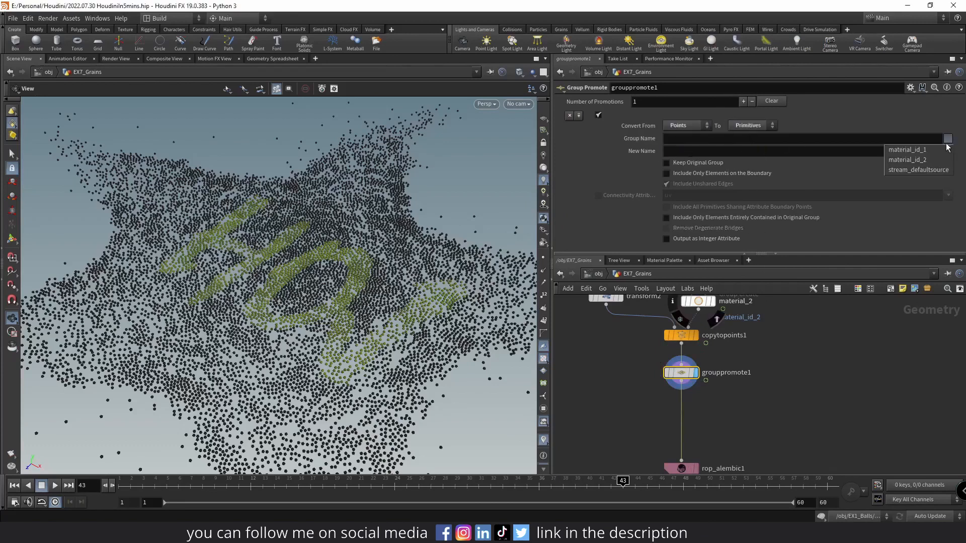
left_click(912, 150)
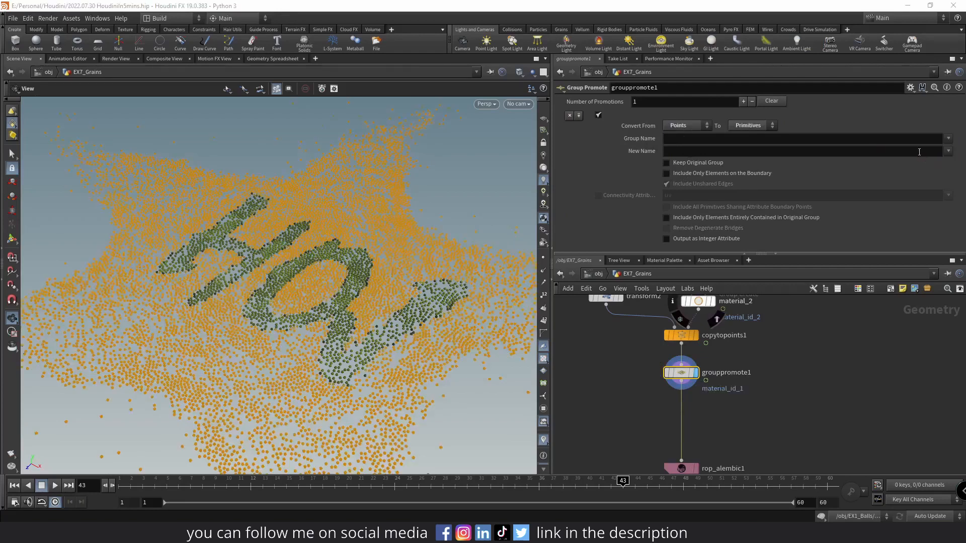
left_click(948, 151)
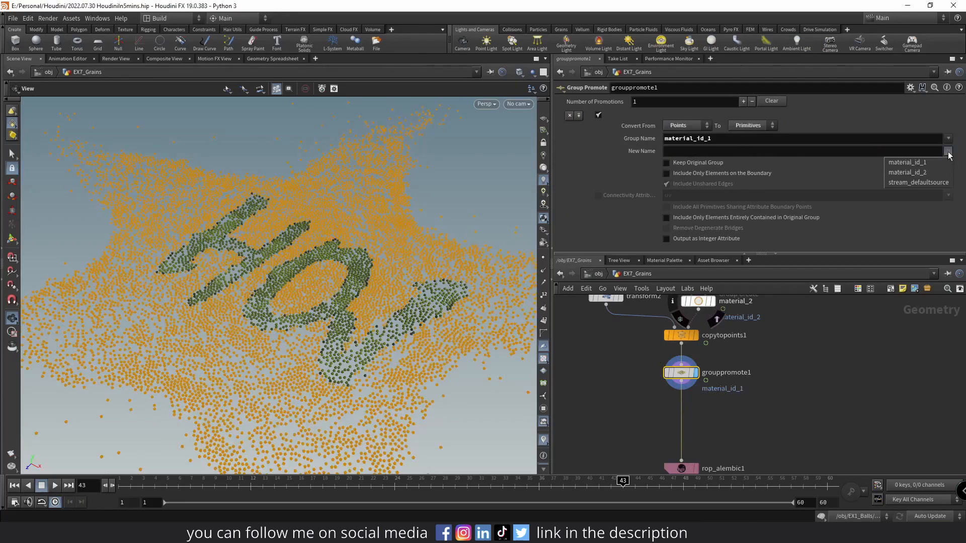
left_click(924, 163)
Duplicate grouppromote1 into the wire above rop_alembic1, and space out the copy and rop_alembic1 beneath it
middle_click_drag(760, 394, 774, 344)
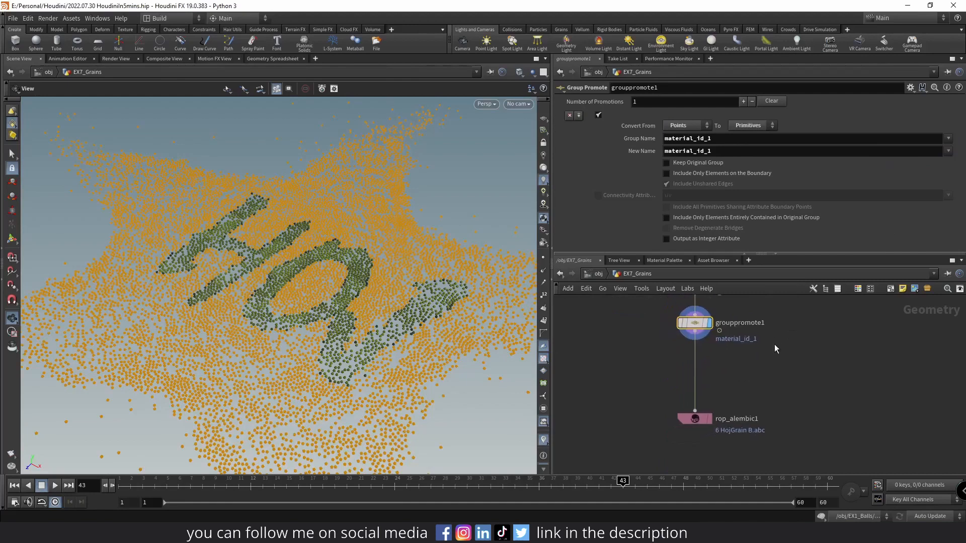
left_click_drag(701, 324, 700, 353, "alt")
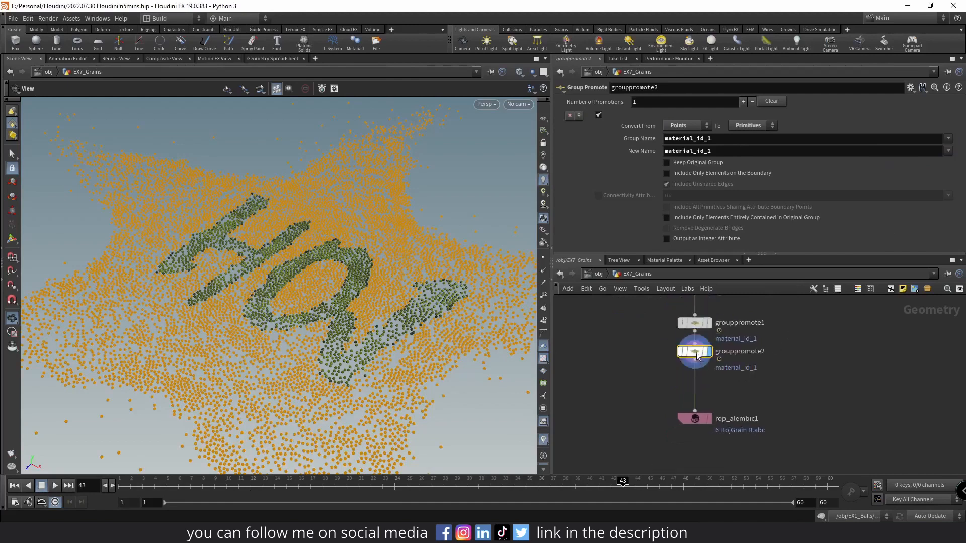
middle_click_drag(802, 345, 806, 338)
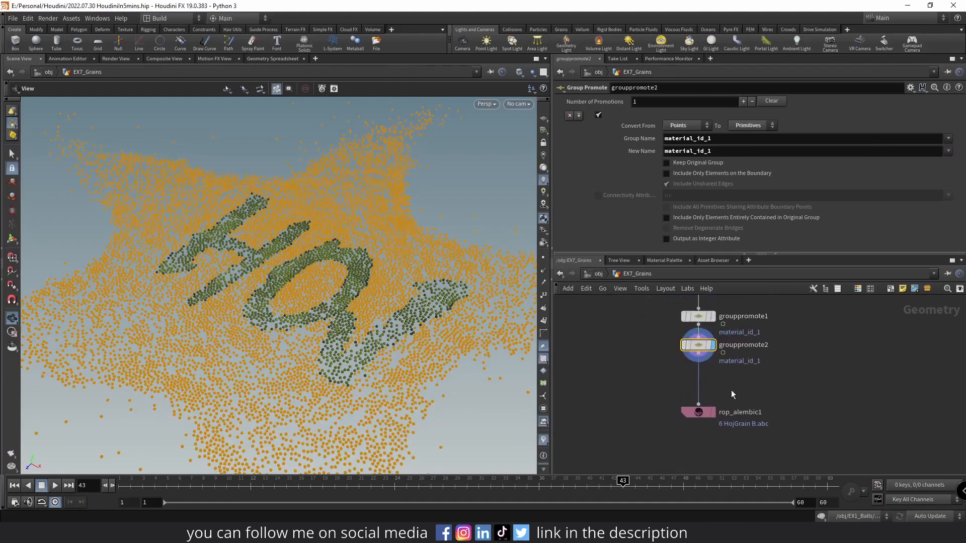
left_click_drag(695, 412, 703, 457)
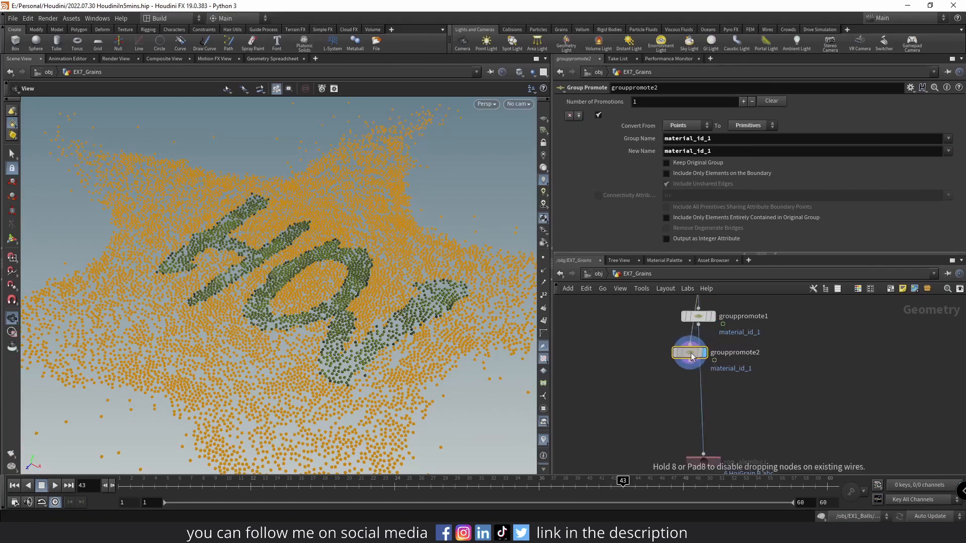
left_click_drag(700, 348, 700, 357)
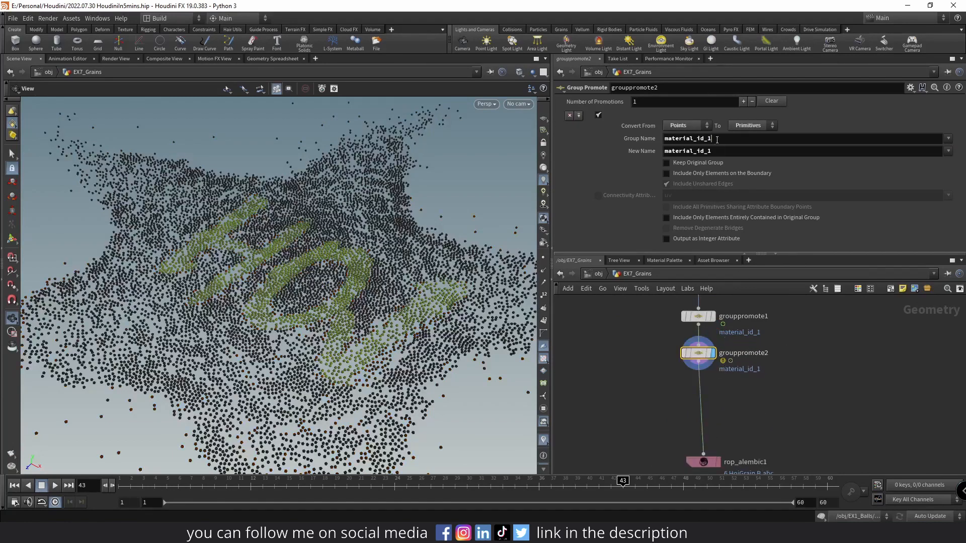
Set both the group name and the new name of the duplicated Group Promote node to material_id_2
left_click(717, 139)
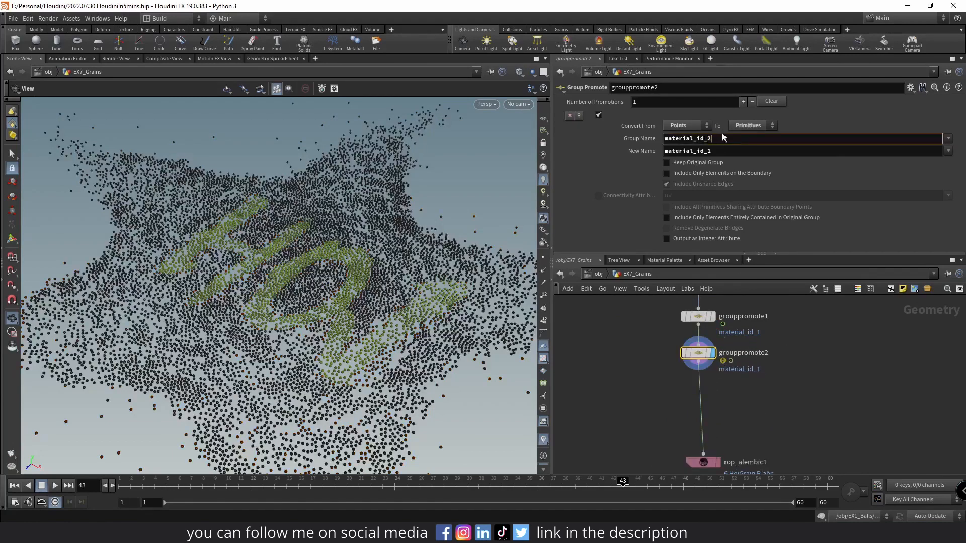
left_click(721, 151)
type("2")
key("Return")
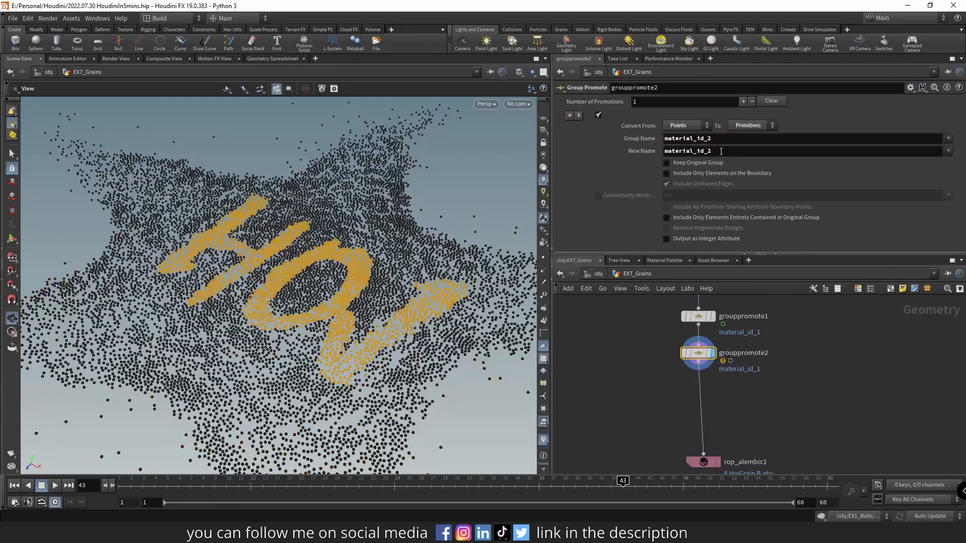
Check the grains covered by each promoted group by displaying grouppromote1 and grouppromote2 in turn
middle_click_drag(829, 415, 841, 379)
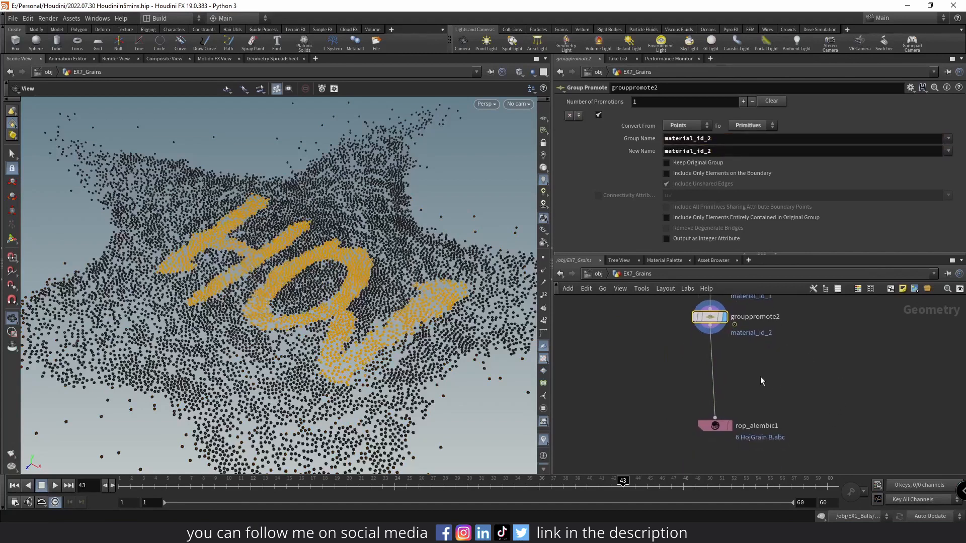
scroll(760, 378, "down", 2)
mouse_move(758, 378)
middle_mouse_down()
mouse_move(765, 406)
mouse_move(758, 389)
middle_mouse_up()
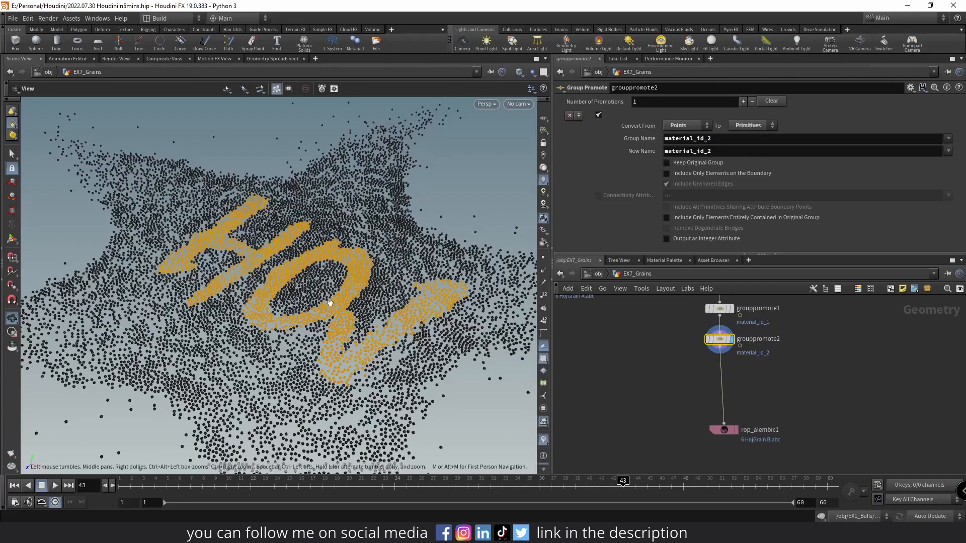
left_click_drag(330, 303, 366, 279)
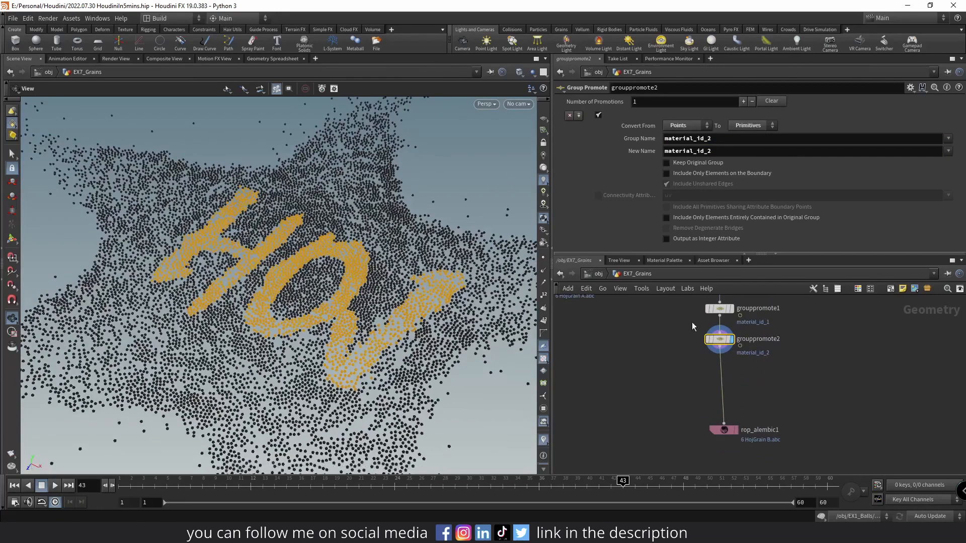
left_click(732, 309)
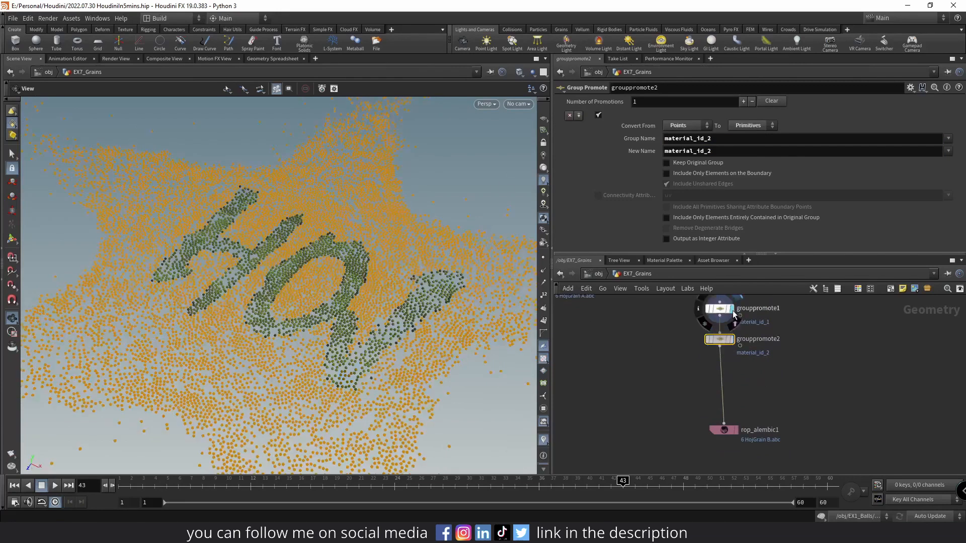
left_click(732, 340)
Align the rop_alembic1 node straight below grouppromote2
middle_click_drag(683, 369, 660, 338)
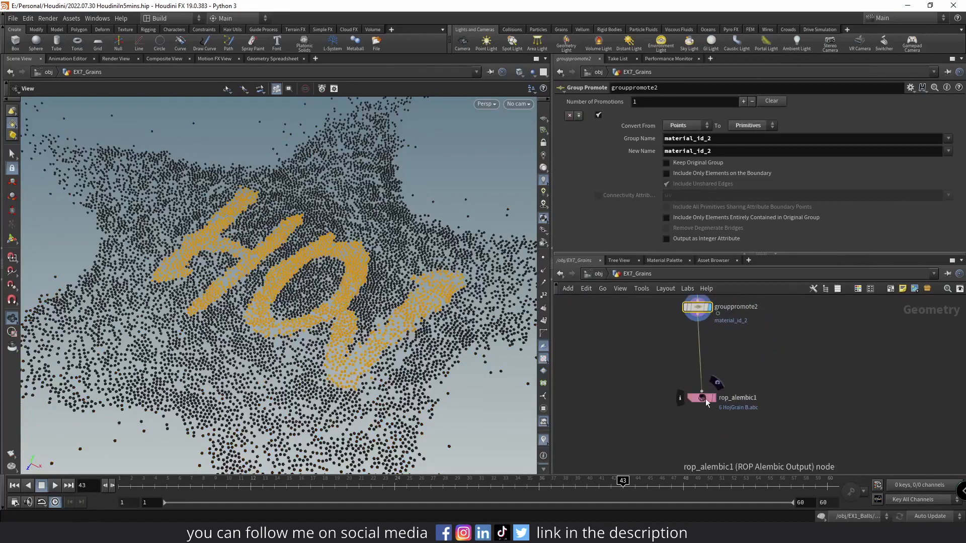
left_click_drag(709, 394, 705, 410)
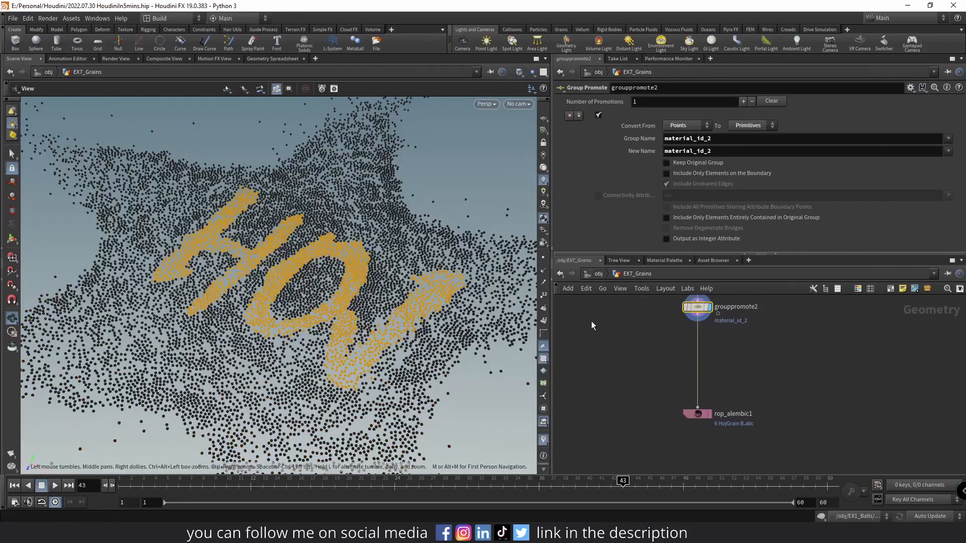
Go up to the object level and open the mat network to examine the material_1 and material_2 shaders
left_click(597, 274)
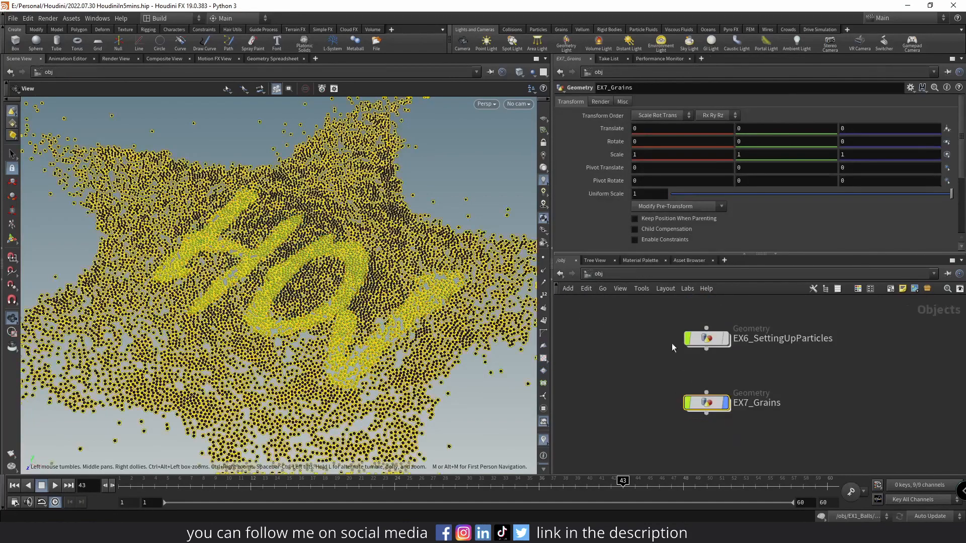
left_click(666, 328)
left_click(673, 276)
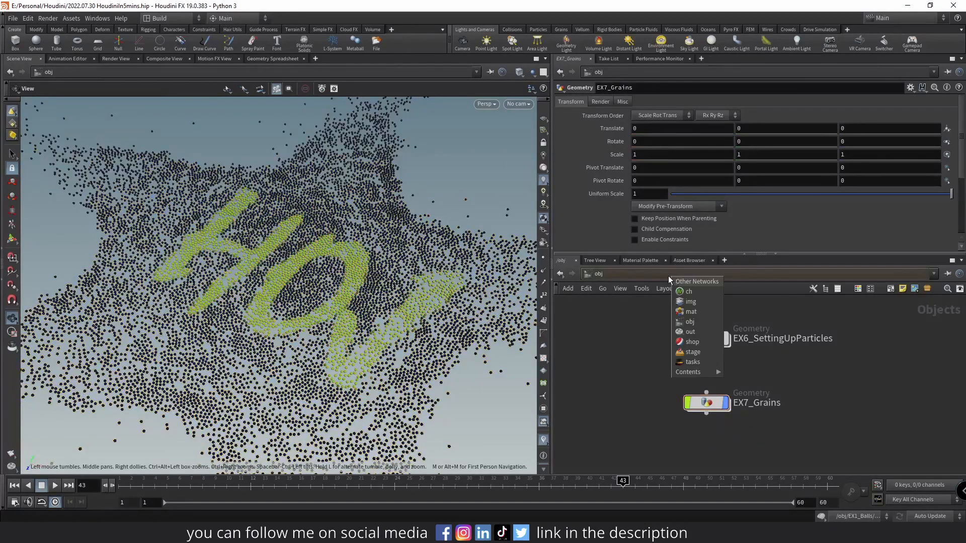
left_click(695, 314)
middle_click_drag(693, 341, 698, 366)
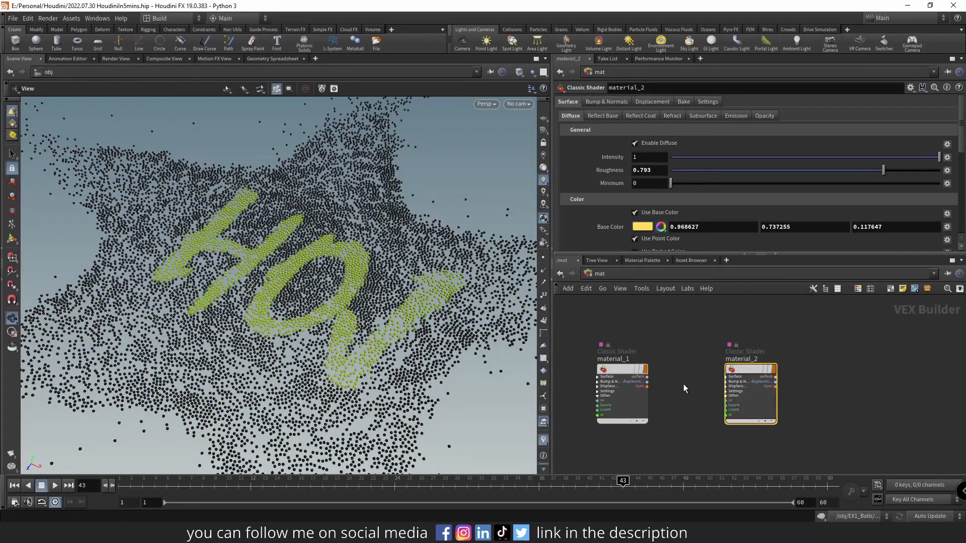
middle_click_drag(683, 386, 670, 383)
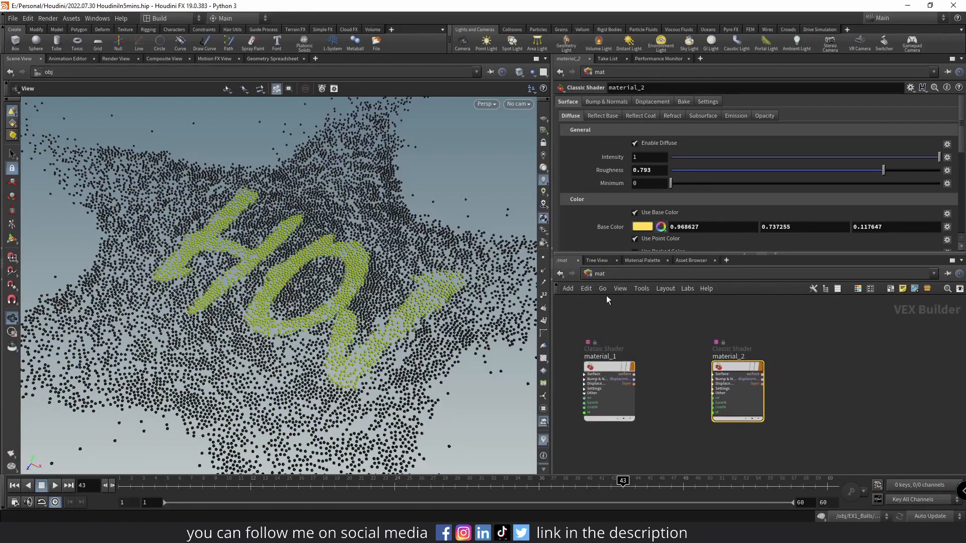
Return to the object level and enter the EX7_Grains geometry network
left_click(626, 277)
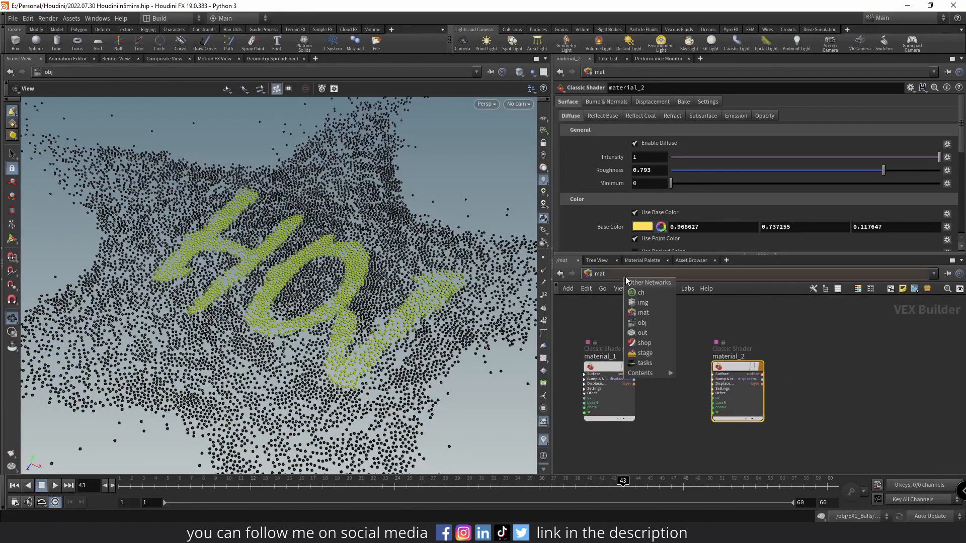
left_click(649, 325)
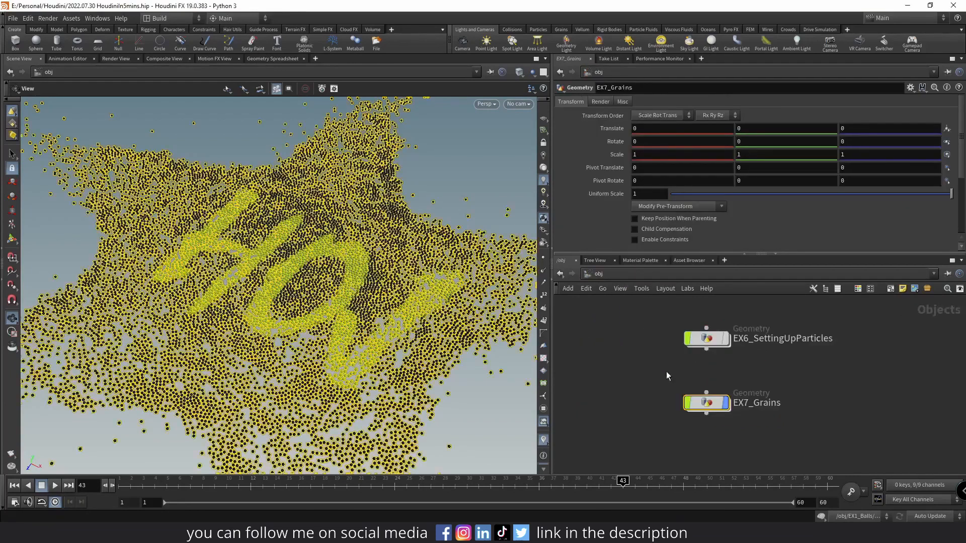
double_click(696, 400)
Insert a Material node into the connection between grouppromote2 and rop_alembic1
middle_click_drag(647, 346, 641, 373)
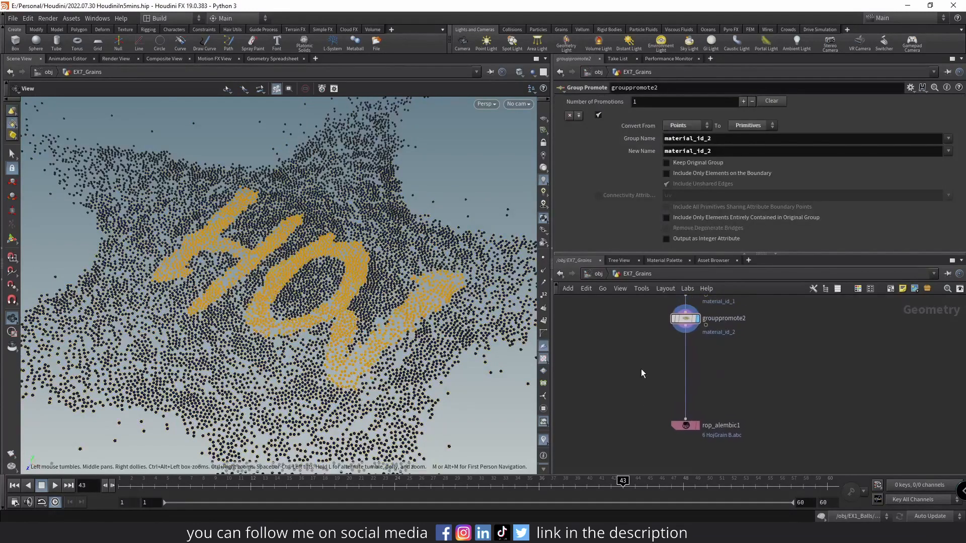
key("Tab")
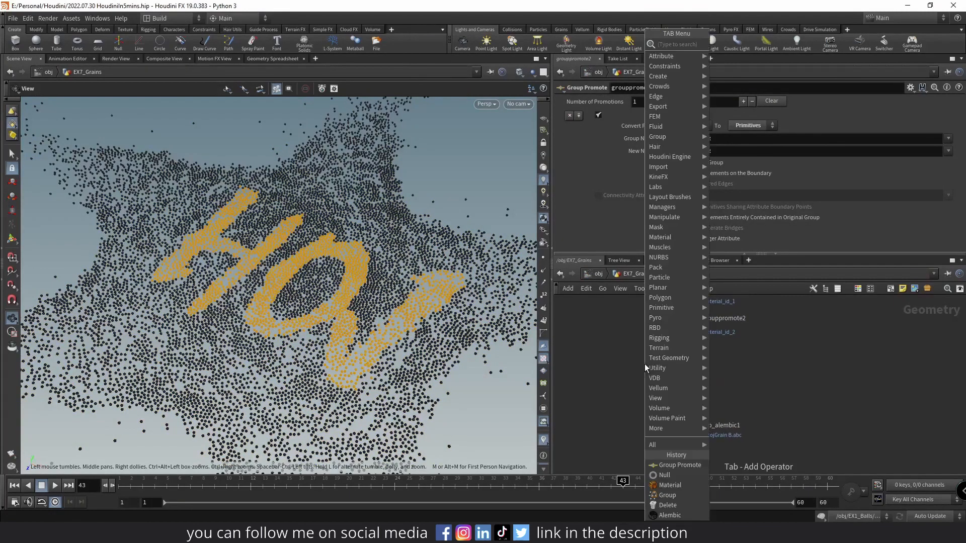
type("material")
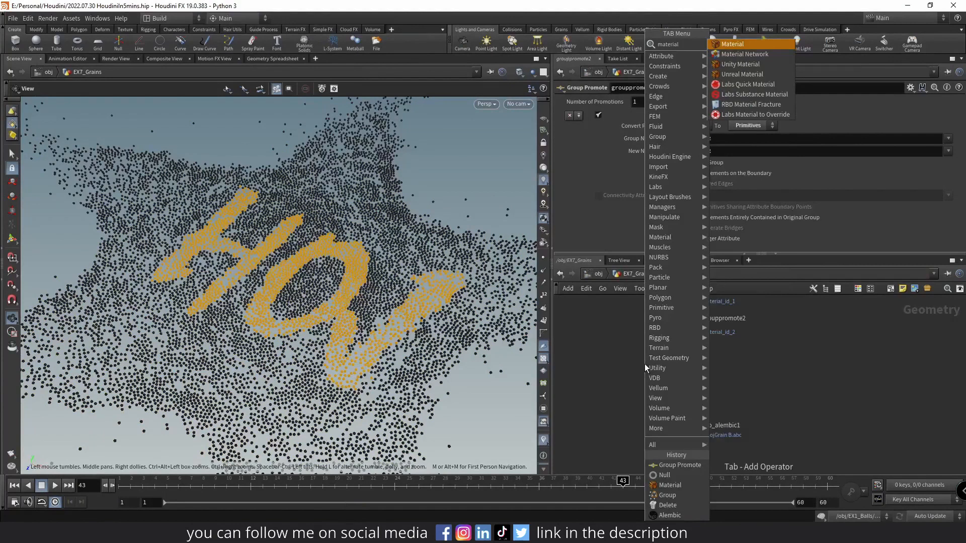
key("Return")
left_click(662, 341)
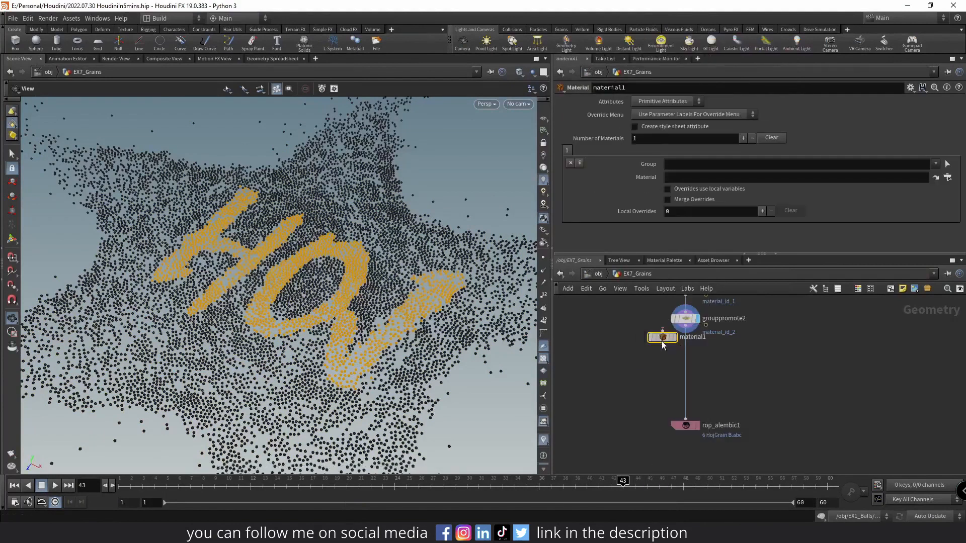
left_click_drag(662, 342, 685, 356)
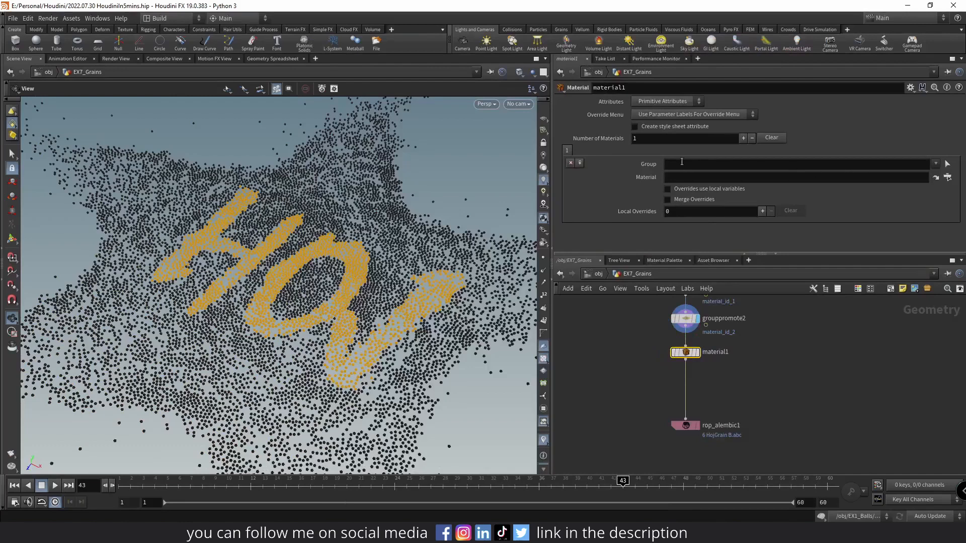
Assign /mat/material_1 to the material_id_1 primitive group in the material1 node
left_click(936, 165)
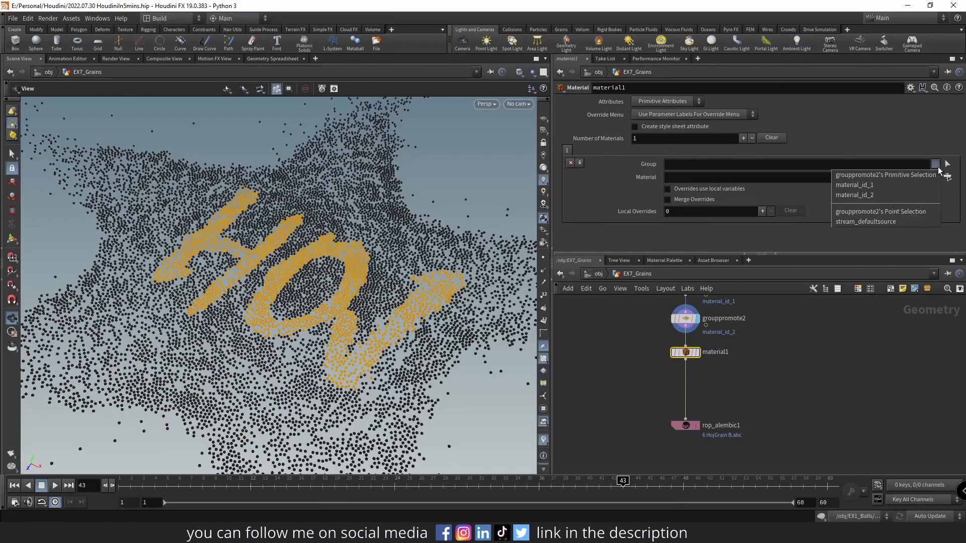
left_click(899, 189)
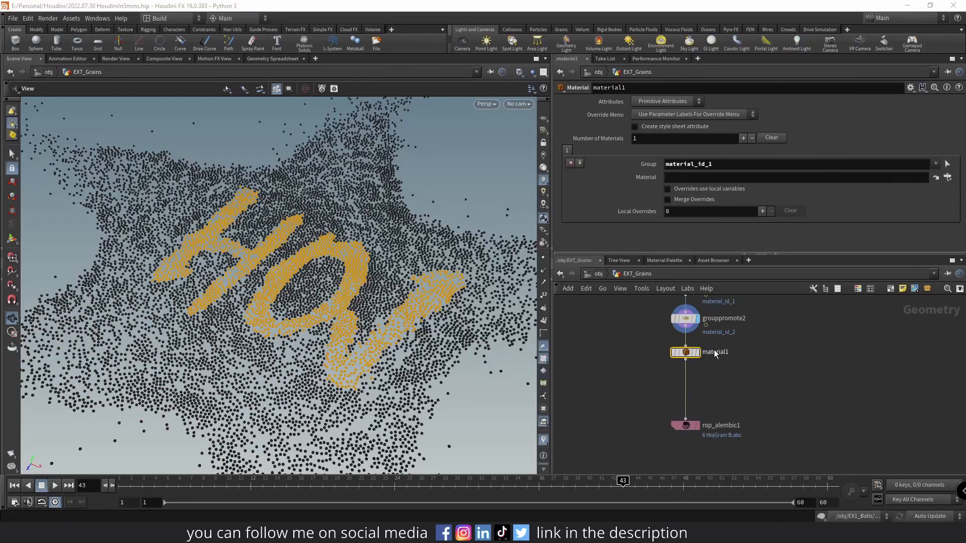
left_click(948, 177)
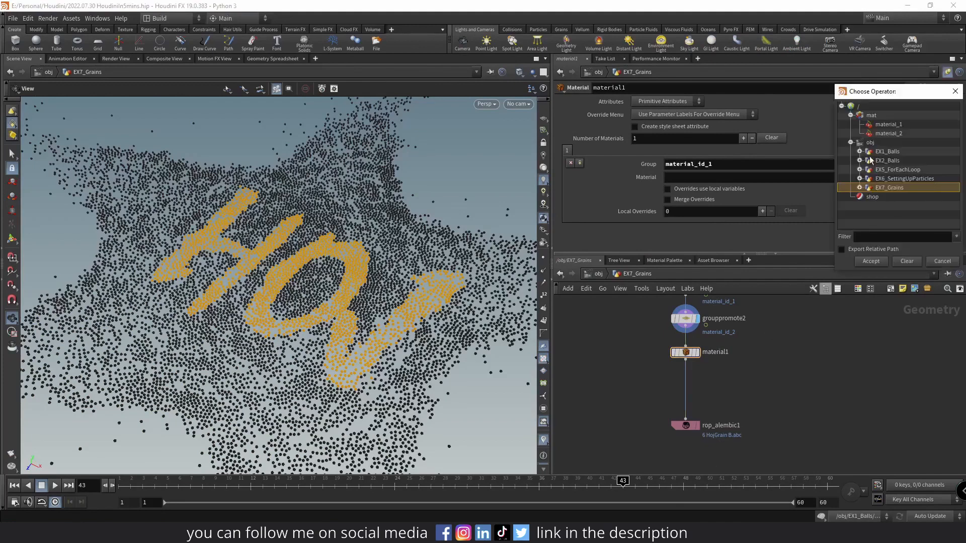
double_click(888, 124)
Duplicate material1 directly below itself in the chain and assign /mat/material_2 to the material_id_2 group in the copy
middle_click_drag(744, 390, 753, 362)
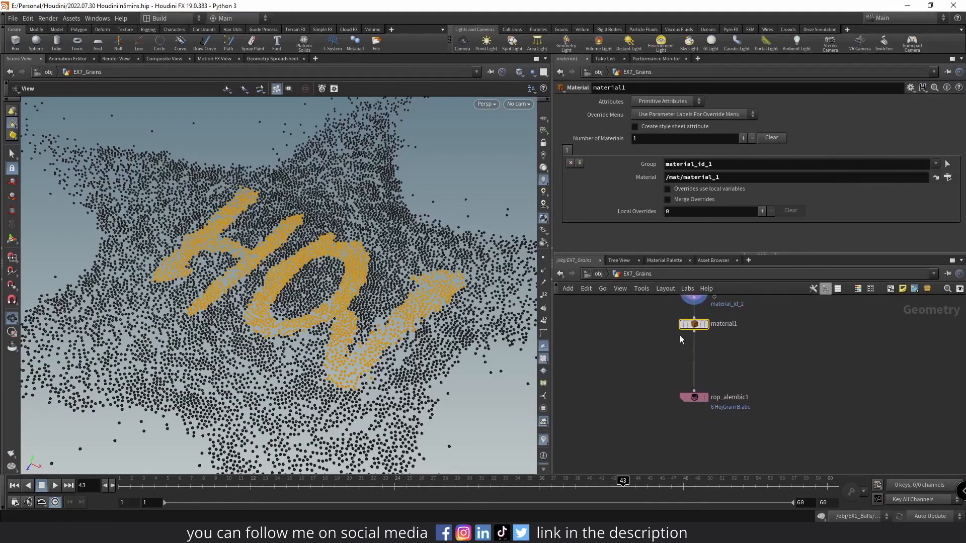
left_click_drag(695, 326, 696, 357, "alt")
left_click(725, 164)
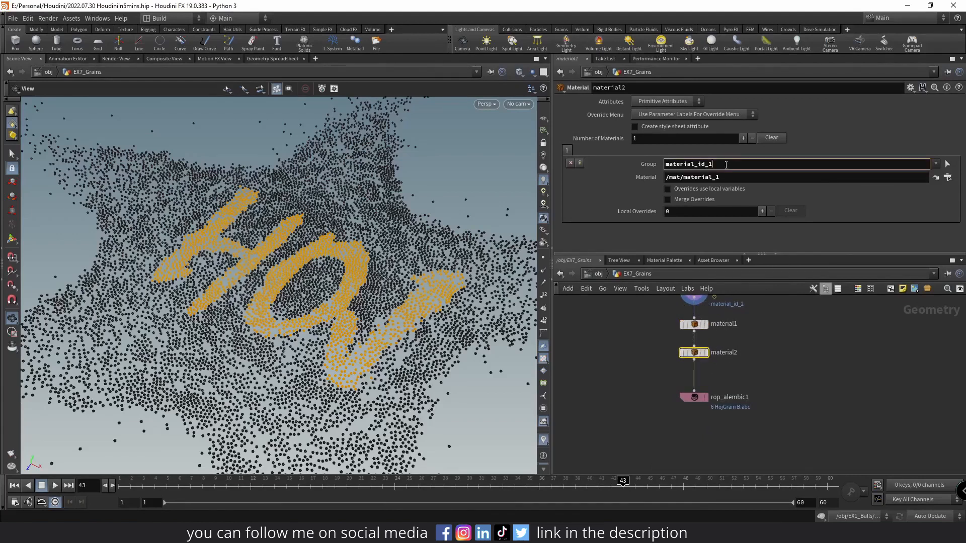
type("2")
key("Return")
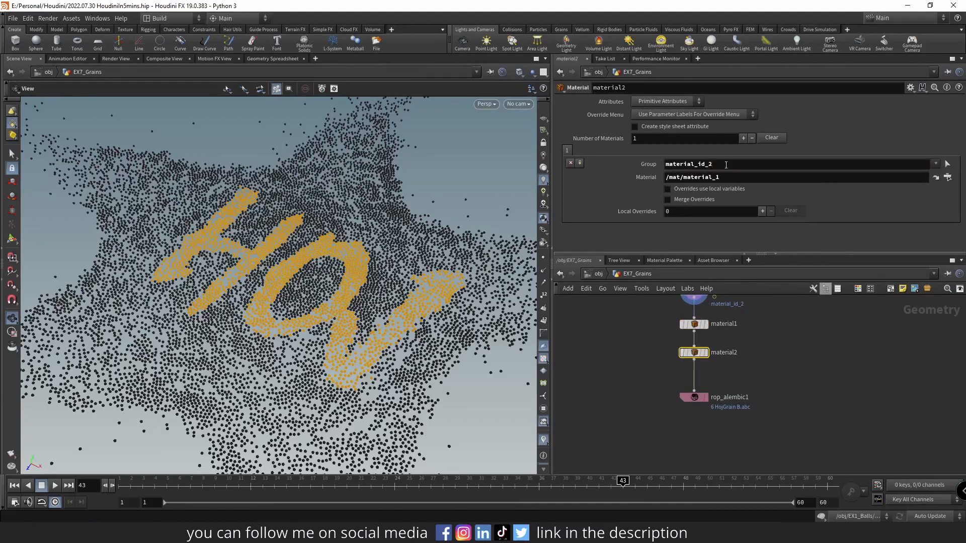
left_click(935, 179)
double_click(878, 136)
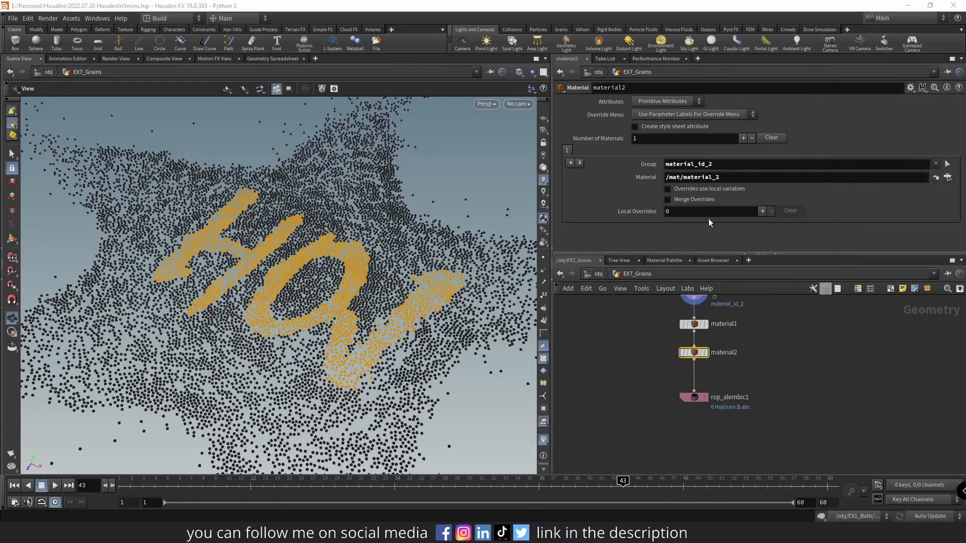
Insert a Null node between material2 and rop_alembic1 and rename it OUT
middle_click_drag(754, 347, 758, 338)
middle_click_drag(731, 371, 736, 353)
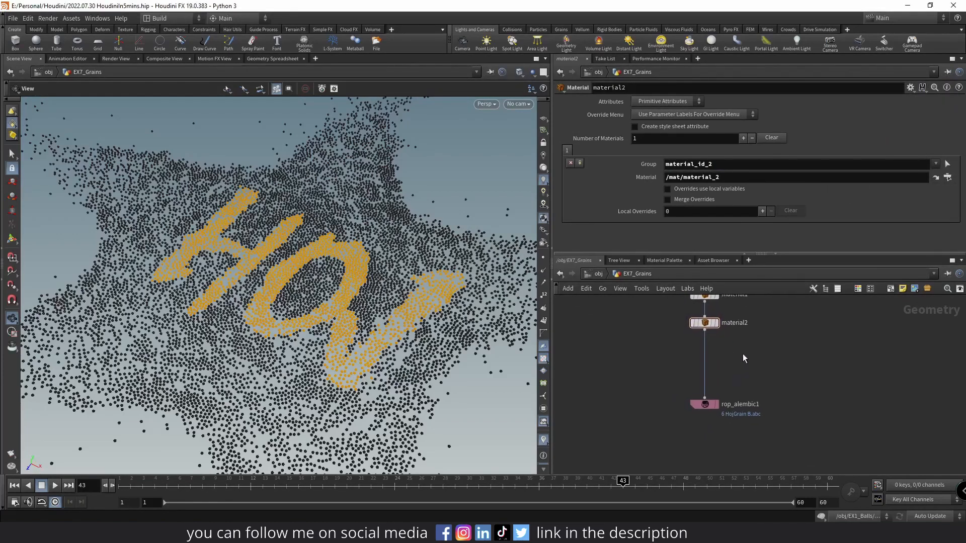
key("Tab")
mouse_move(746, 350)
type("o")
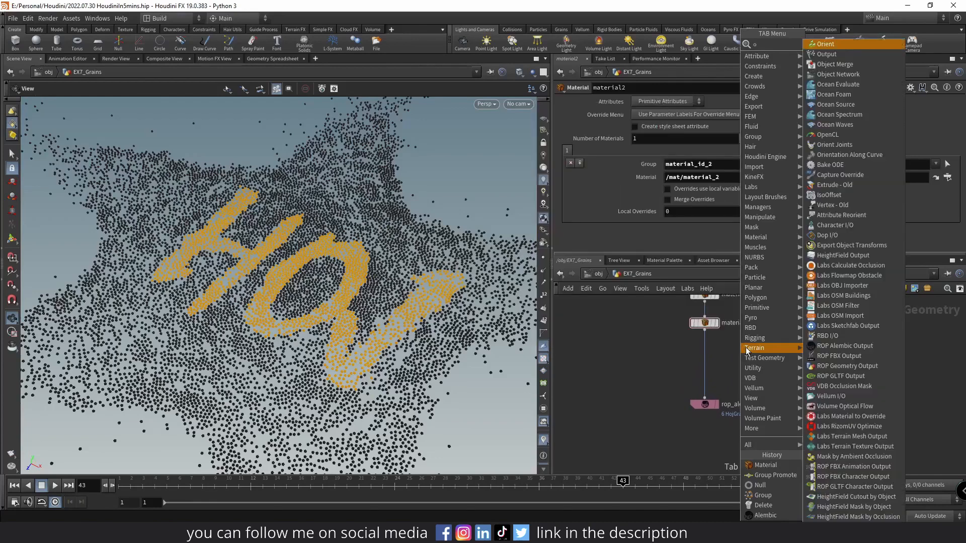
key("BackSpace")
type("null")
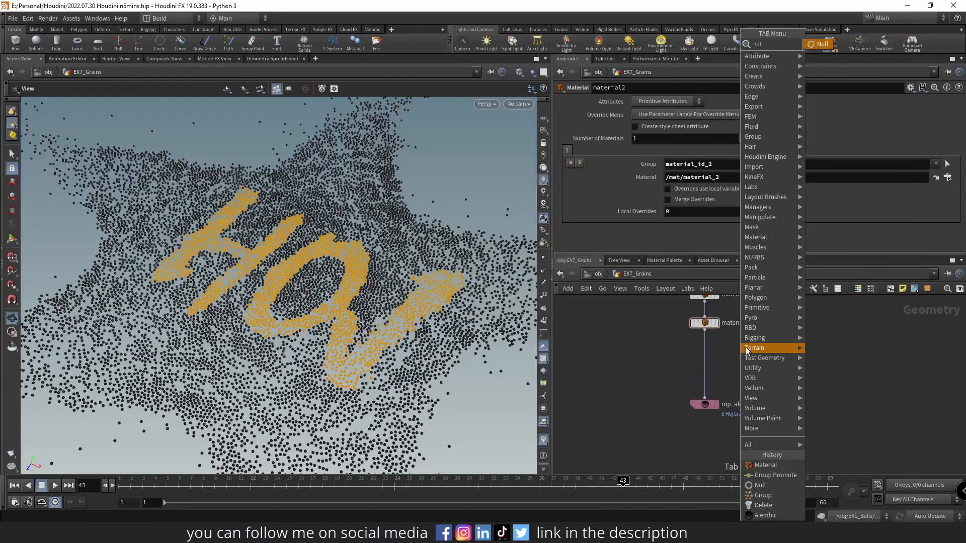
key("Return")
left_click(702, 362)
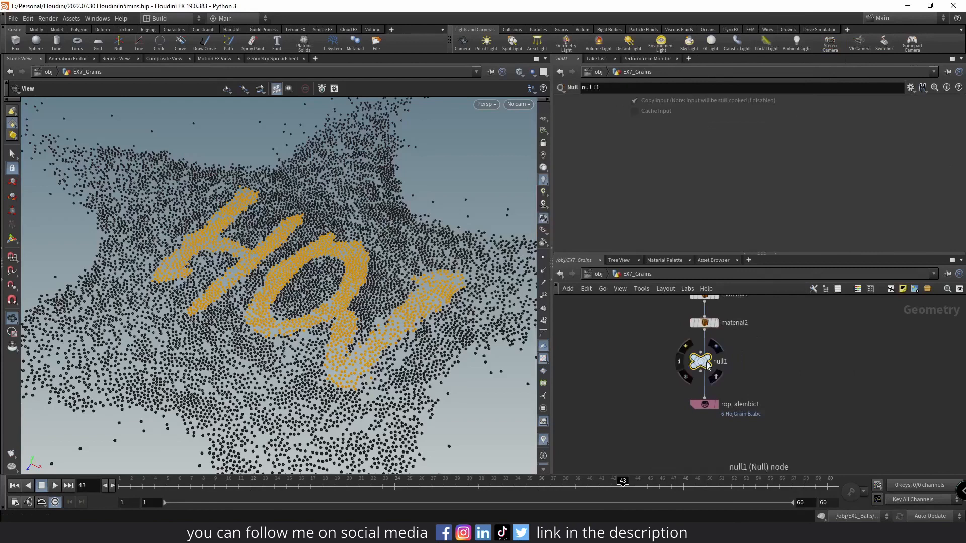
double_click(721, 362)
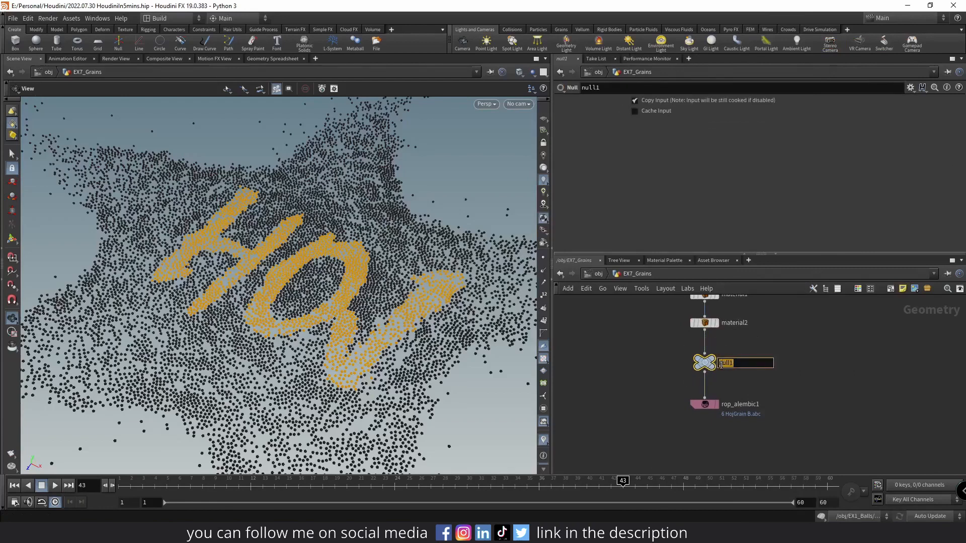
type("OUT")
key("Return")
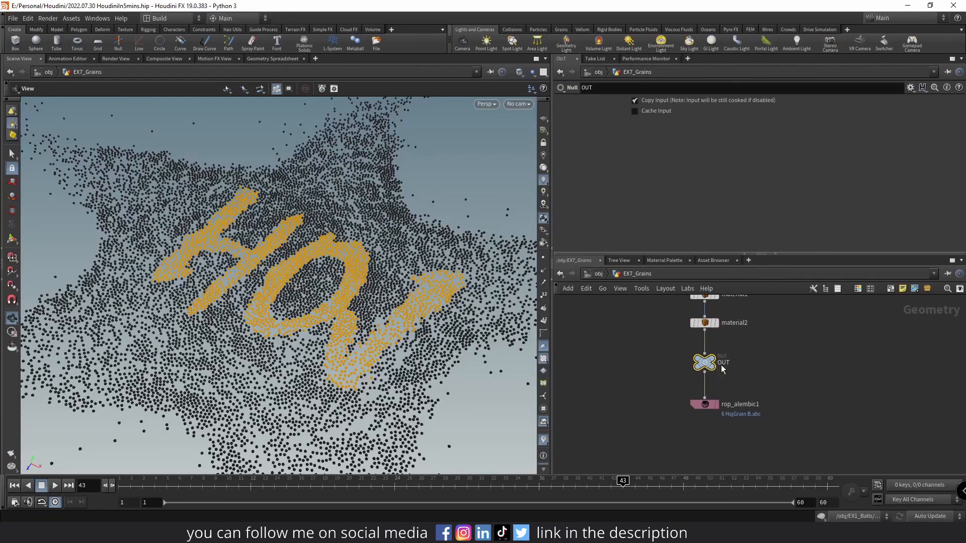
Save the scene and write rop_alembic1's frames 1 to 60 to disk as 6 HojGrain B.abc
left_click(707, 406)
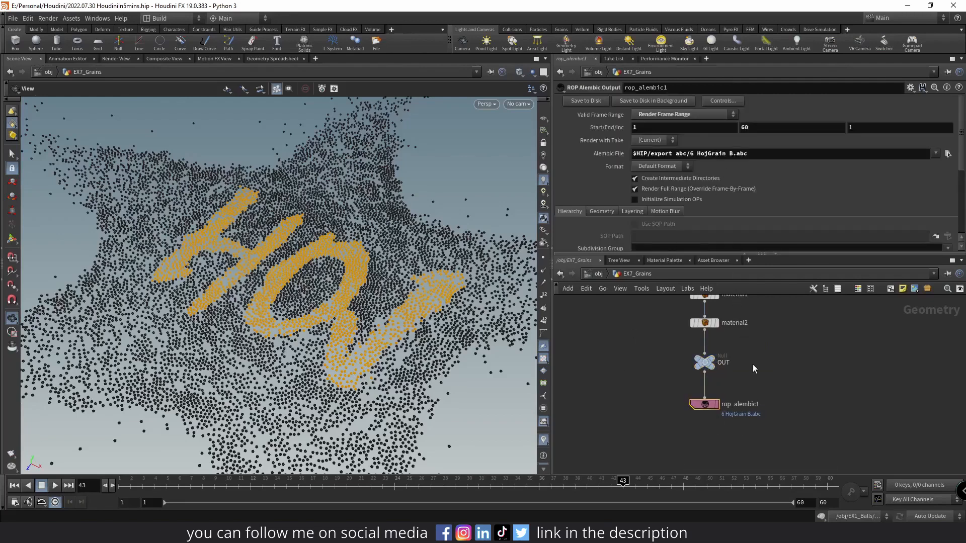
key("ctrl+s")
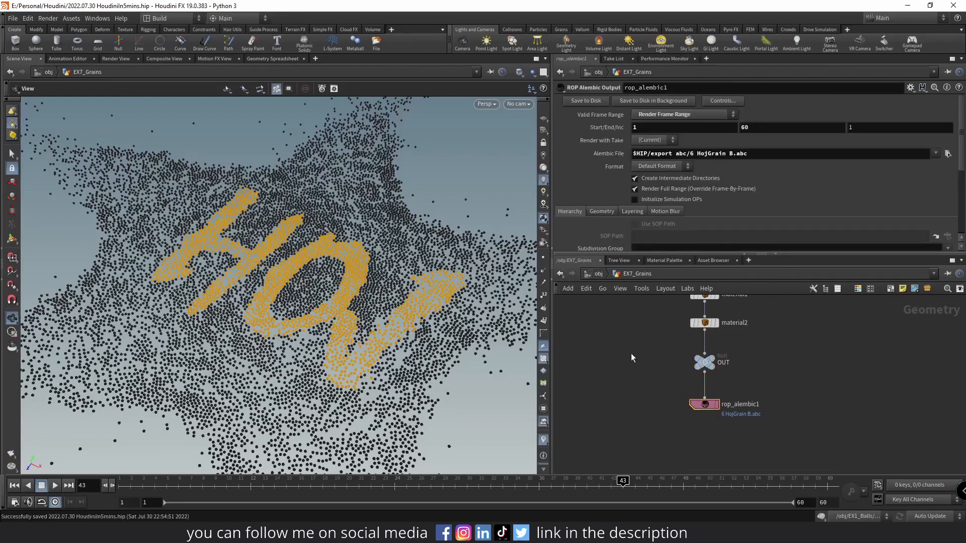
scroll(631, 357, "up", 2)
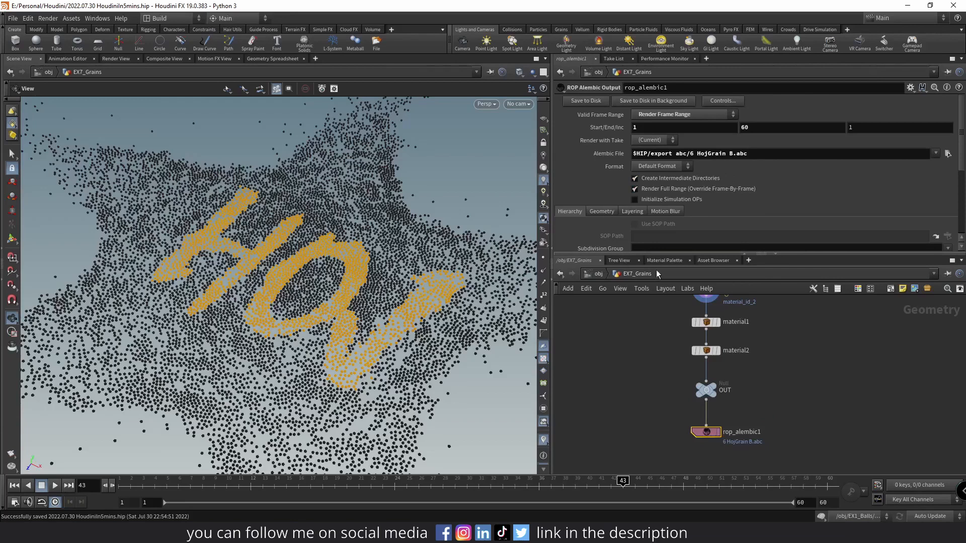
left_click(590, 103)
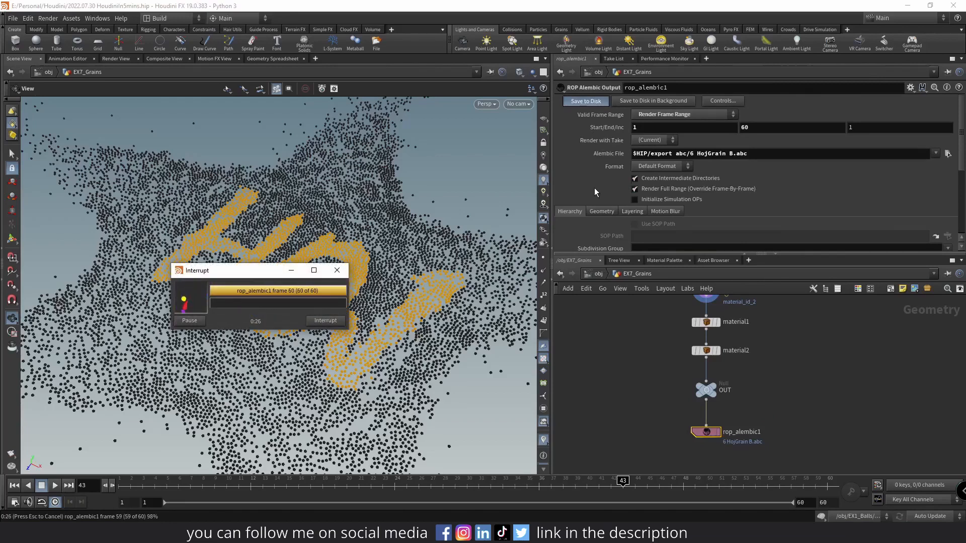
Switch to Unreal Editor and import 6 HojGrain B.abc from the export abc folder into the Alembic folder as a Geometry Cache
left_click(430, 528)
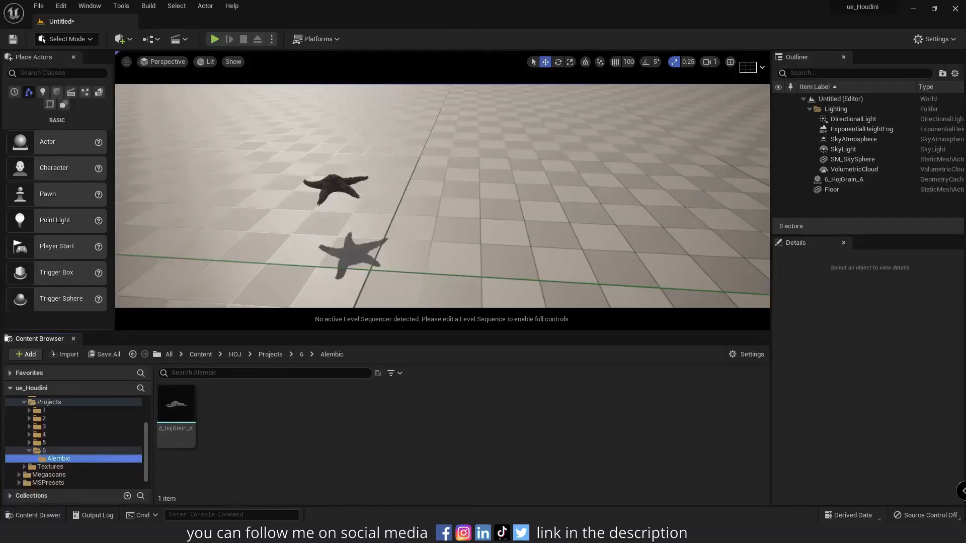
left_click(427, 527)
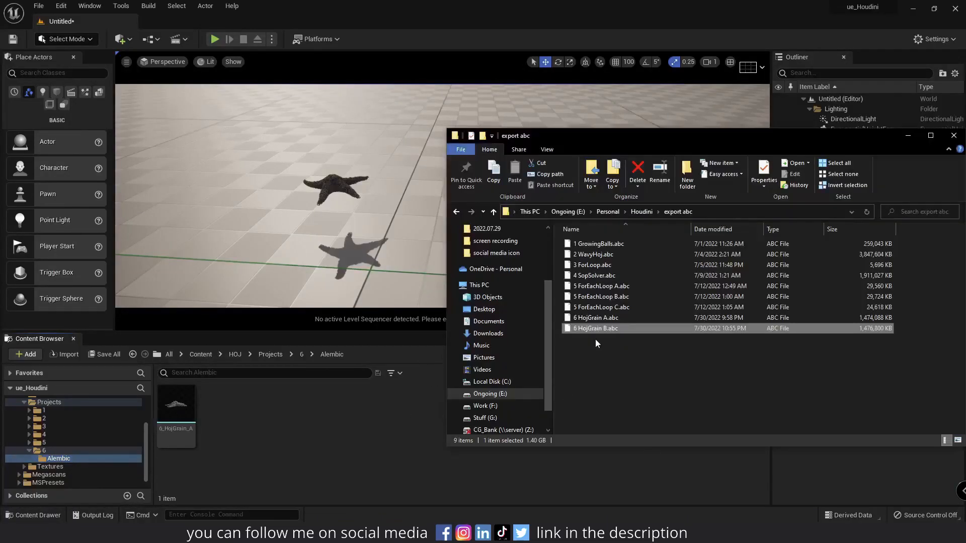
left_click_drag(586, 329, 319, 424)
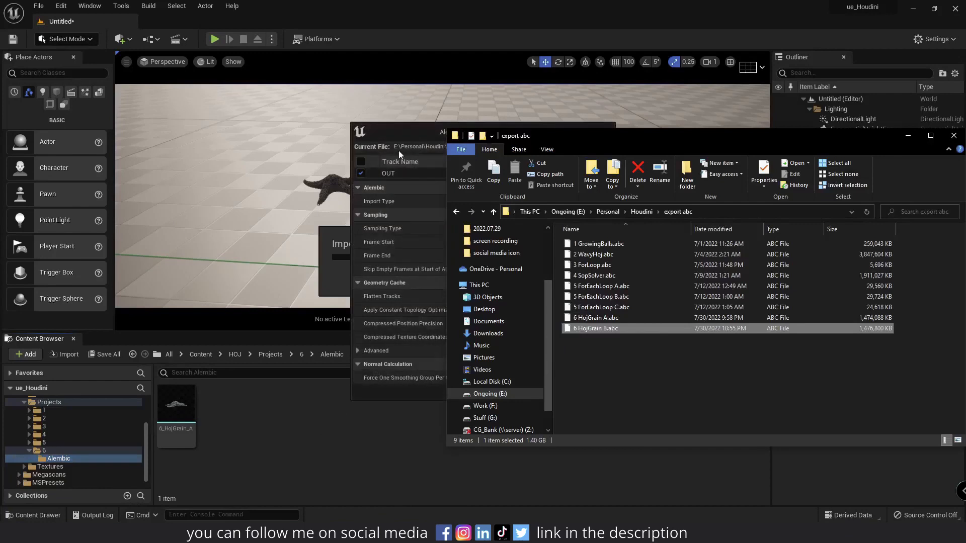
left_click(398, 150)
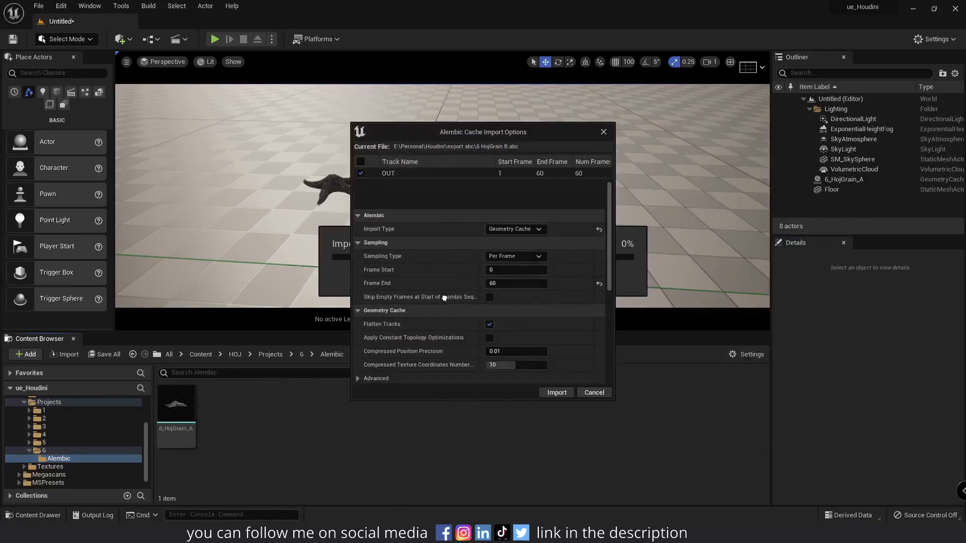
scroll(444, 298, "down", 1)
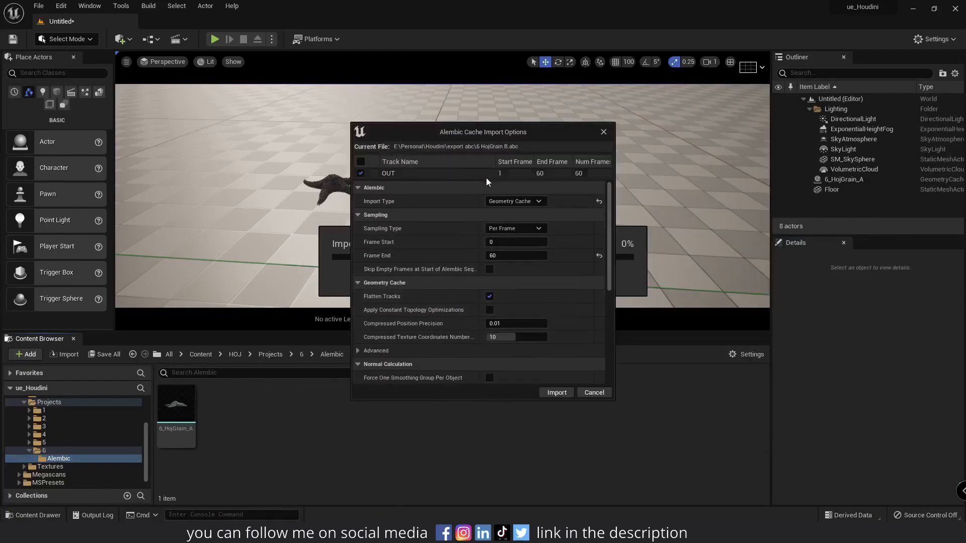
scroll(488, 370, "down", 7)
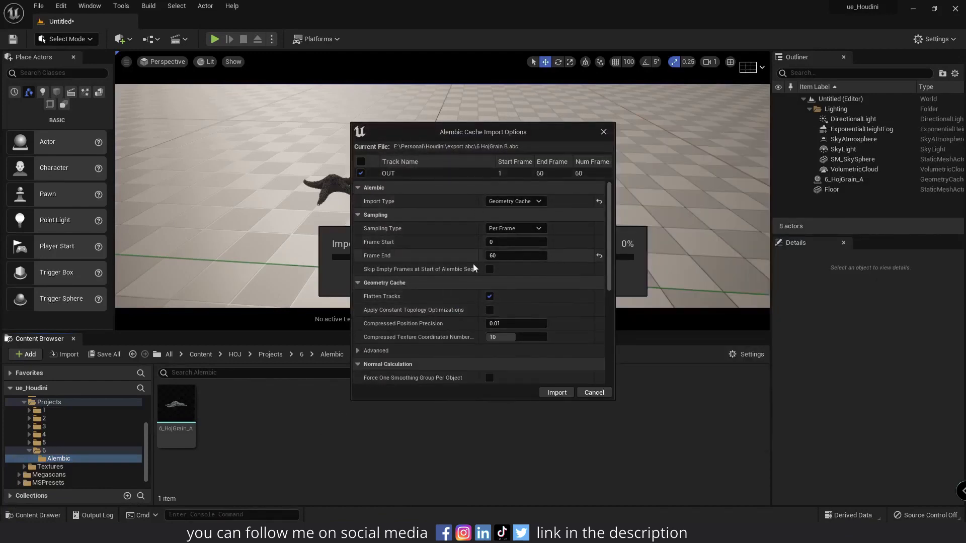
left_click(555, 393)
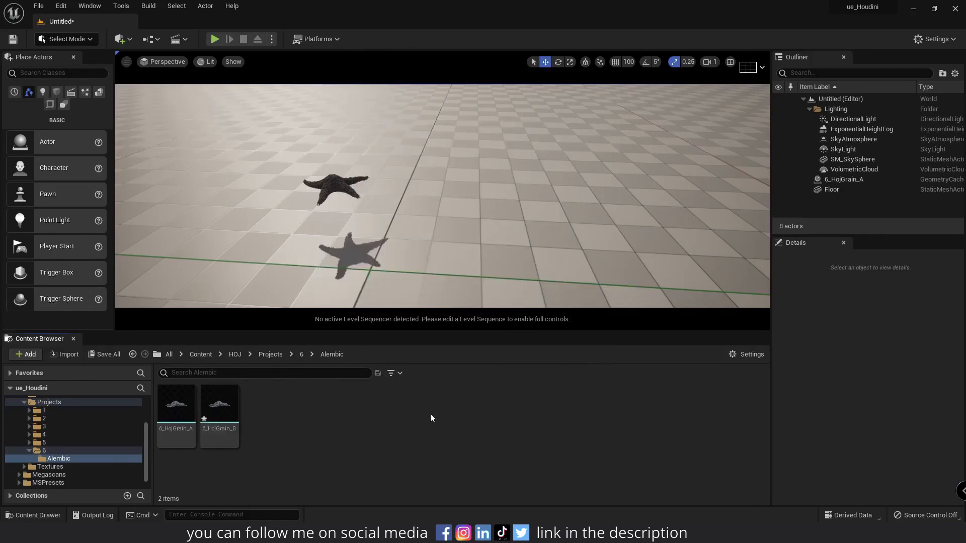
Place the 6_HojGrain_B geometry cache in the level on the floor beside the existing starfish
left_click(219, 410)
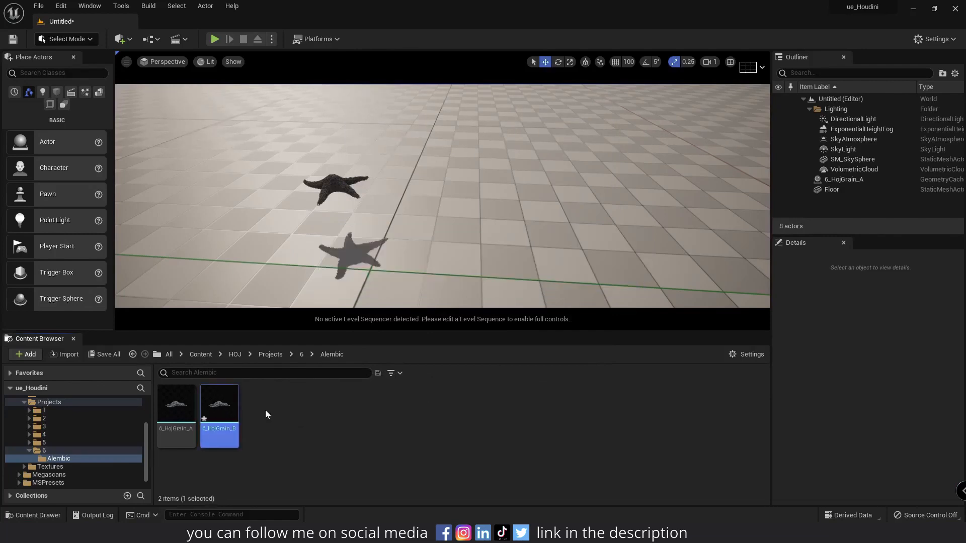
right_click_drag(389, 300, 376, 310)
left_click_drag(225, 390, 464, 229)
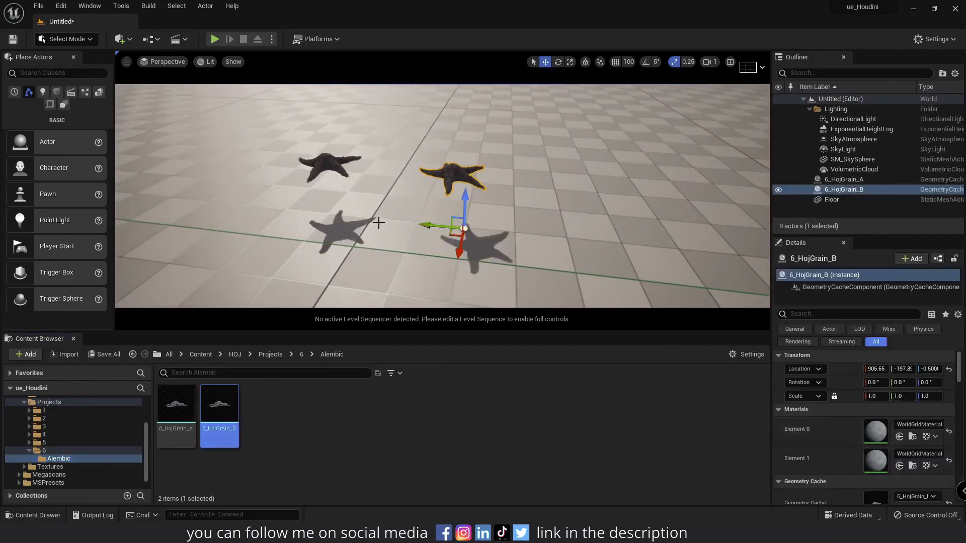
right_click_drag(377, 222, 395, 238)
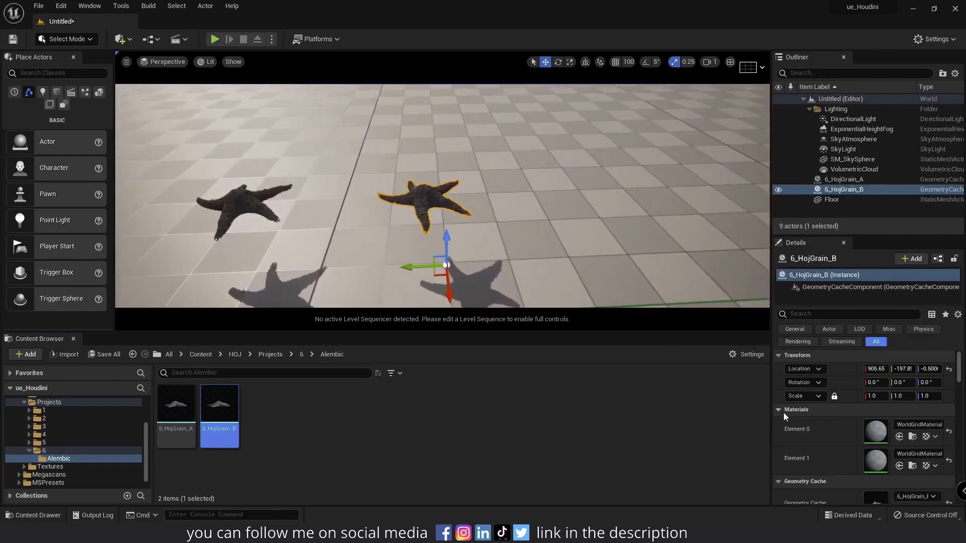
scroll(403, 257, "up", 4)
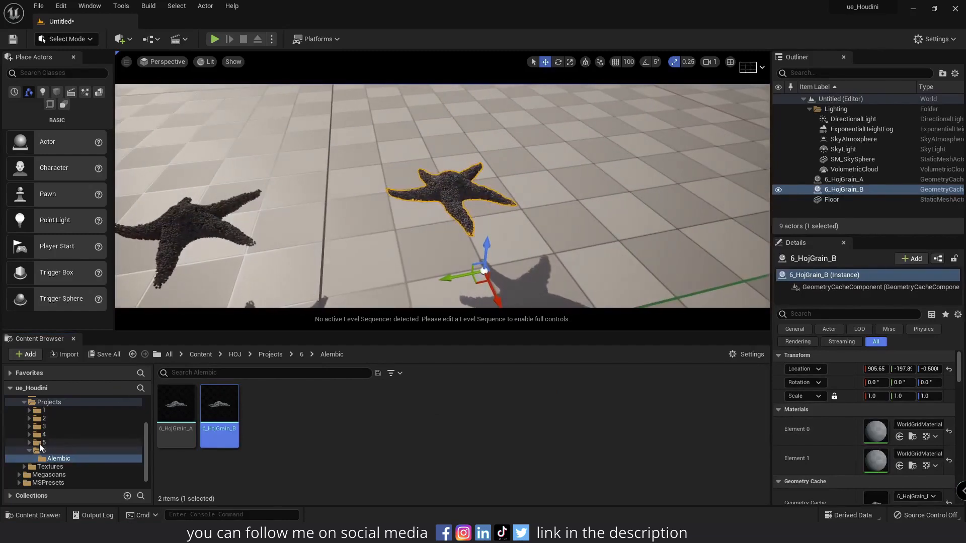
Assign MI_Color_2 to Element 0 and MI_Color_1 to Element 1 of 6_HojGrain_B, using the materials from project 5's Materials folder
left_click(29, 442)
left_click(60, 467)
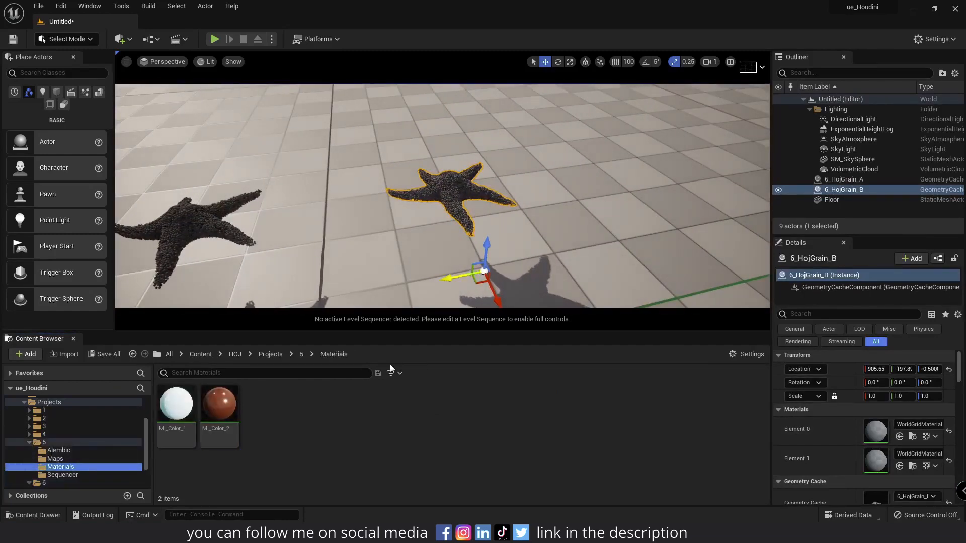
left_click(178, 419)
left_click(899, 437)
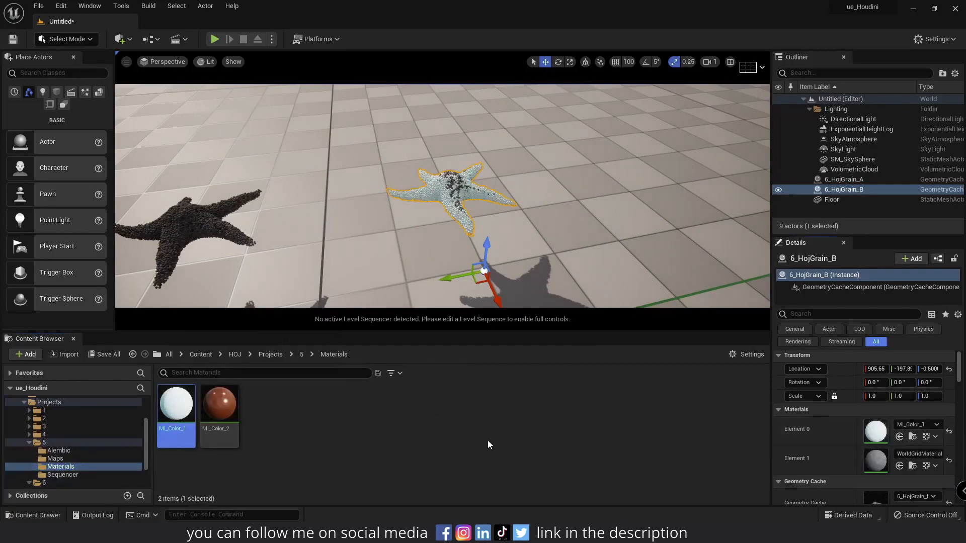
left_click(236, 410)
left_click(899, 437)
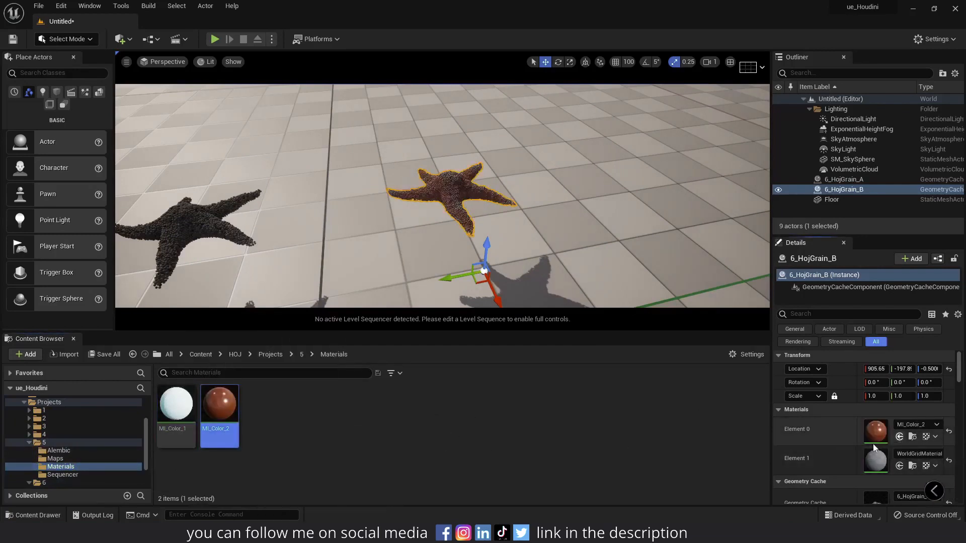
left_click(176, 413)
left_click(899, 465)
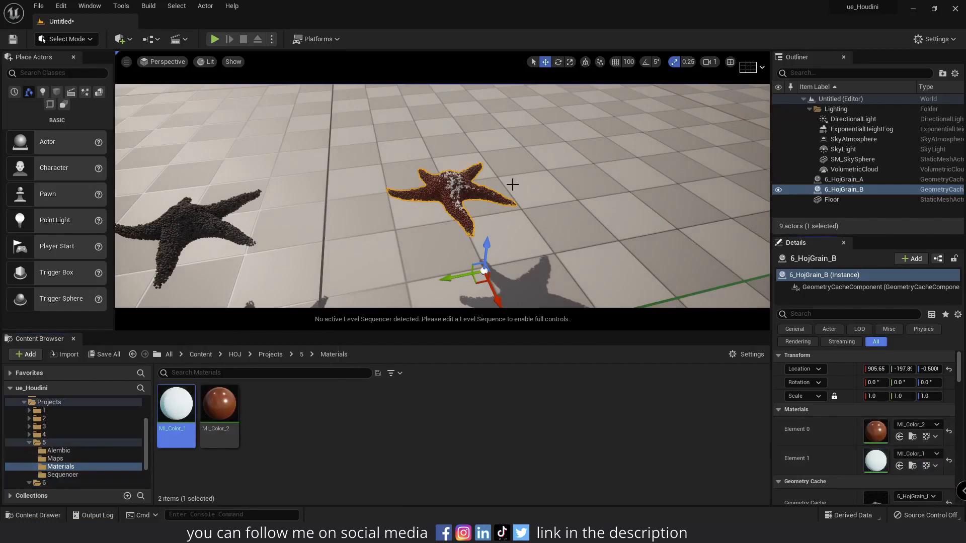
Deselect the starfish, frame both of them in the viewport and play the level to preview their grain animation
right_click_drag(511, 183, 511, 200)
left_click_drag(491, 245, 538, 247)
key("Escape")
right_click_drag(537, 247, 537, 246)
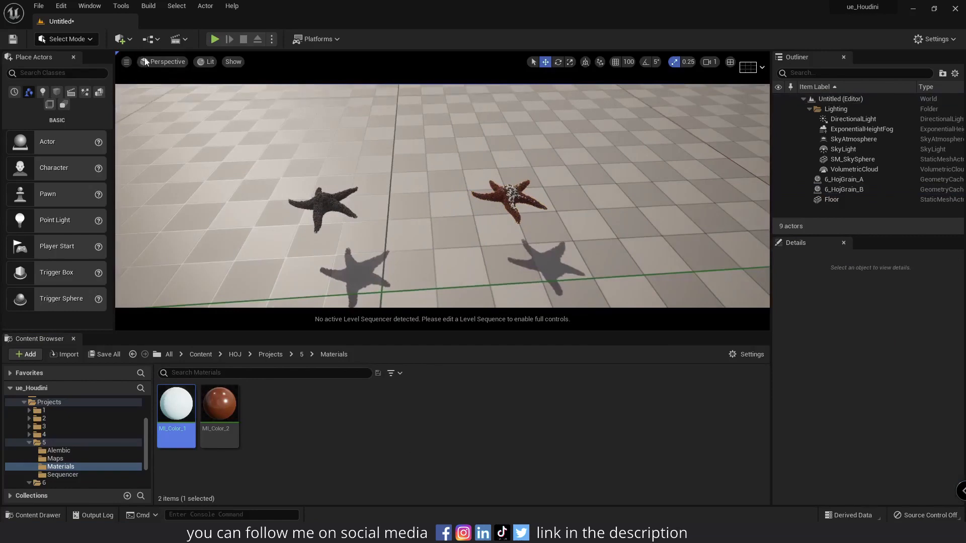
left_click(215, 39)
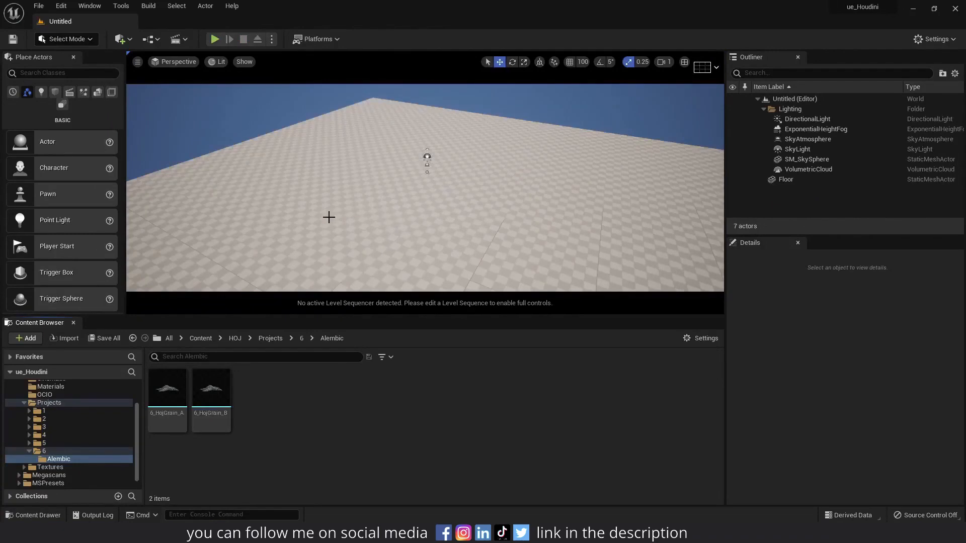
Create a new level from the Empty Level template and place a Plane shape in it
left_click(39, 6)
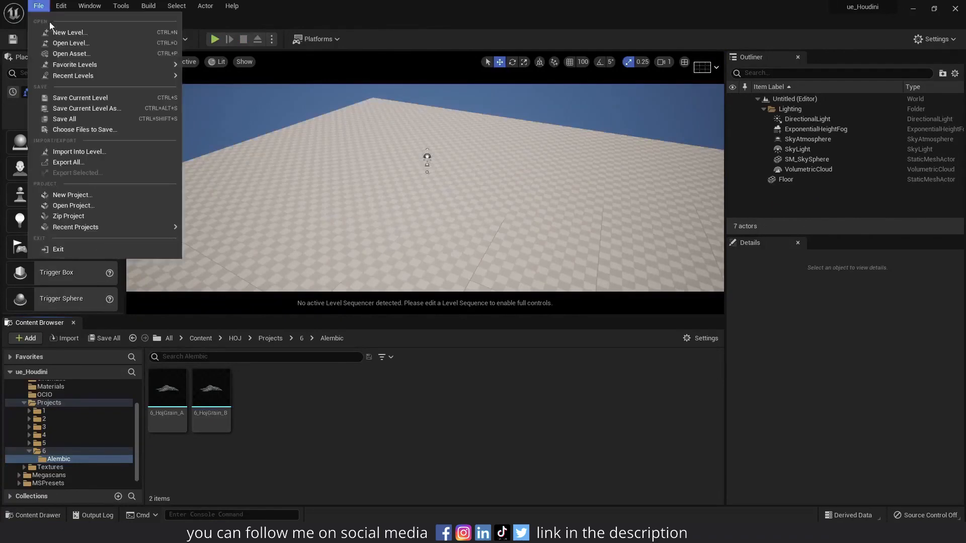
left_click(50, 30)
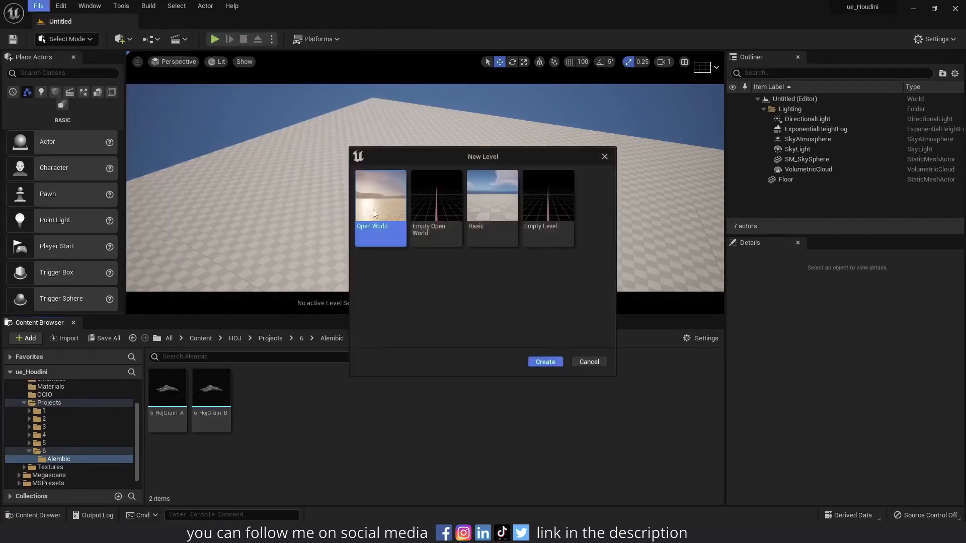
double_click(549, 215)
right_click_drag(547, 215, 359, 220)
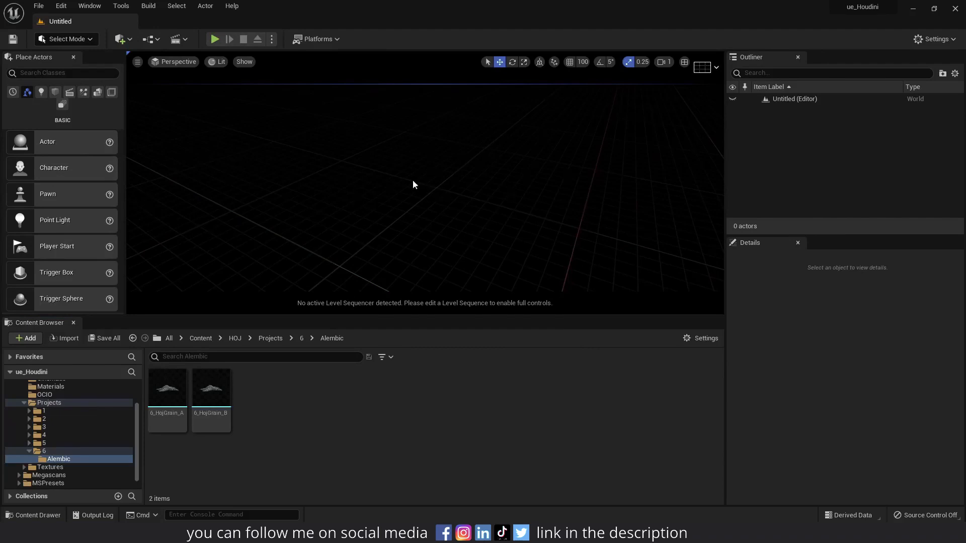
left_click(55, 92)
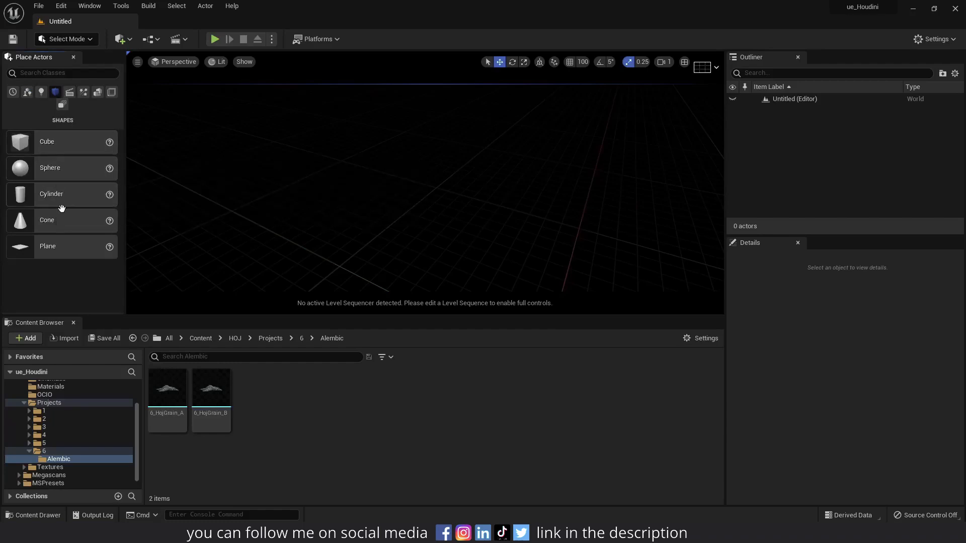
left_click_drag(65, 245, 449, 229)
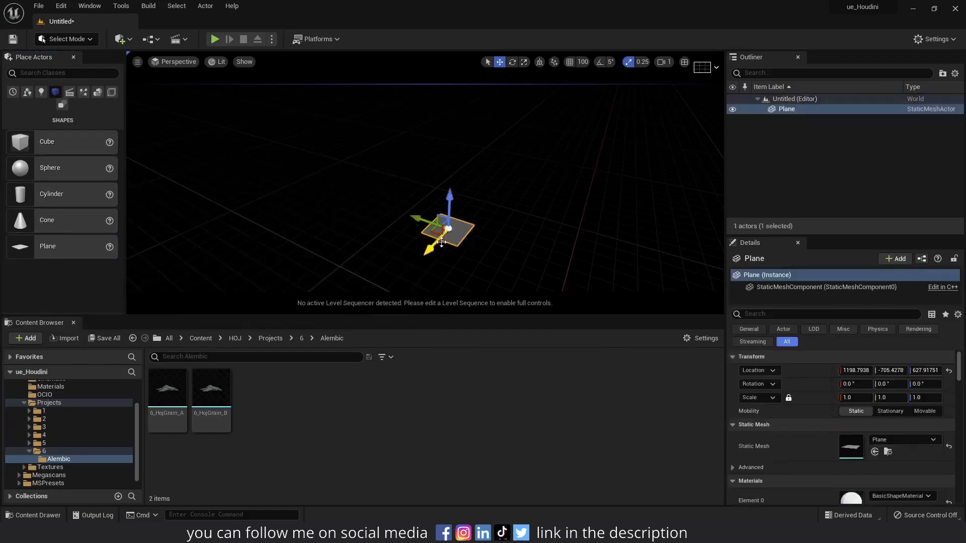
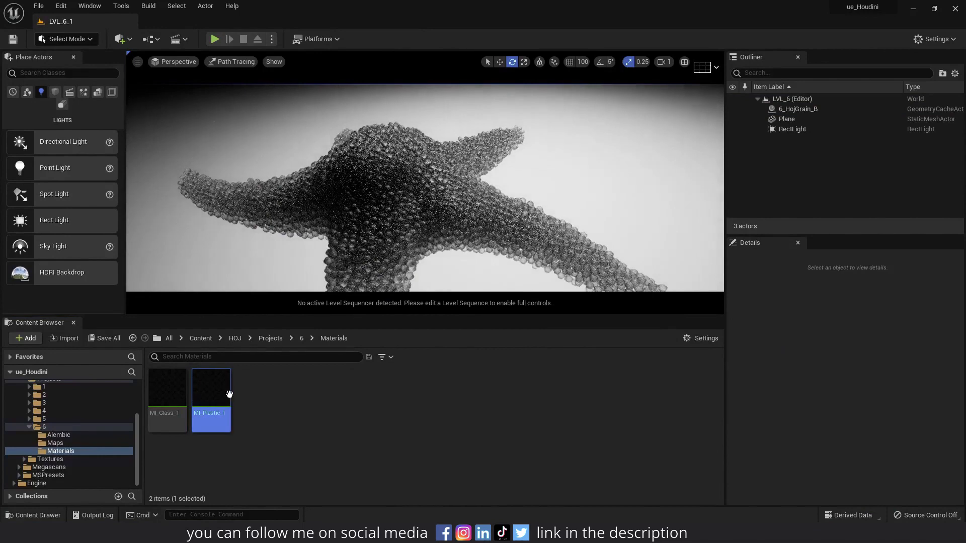
Open the MI_Glass_1 material instance and arrange its editor window so the starfish in the viewport stays visible
left_click(233, 395)
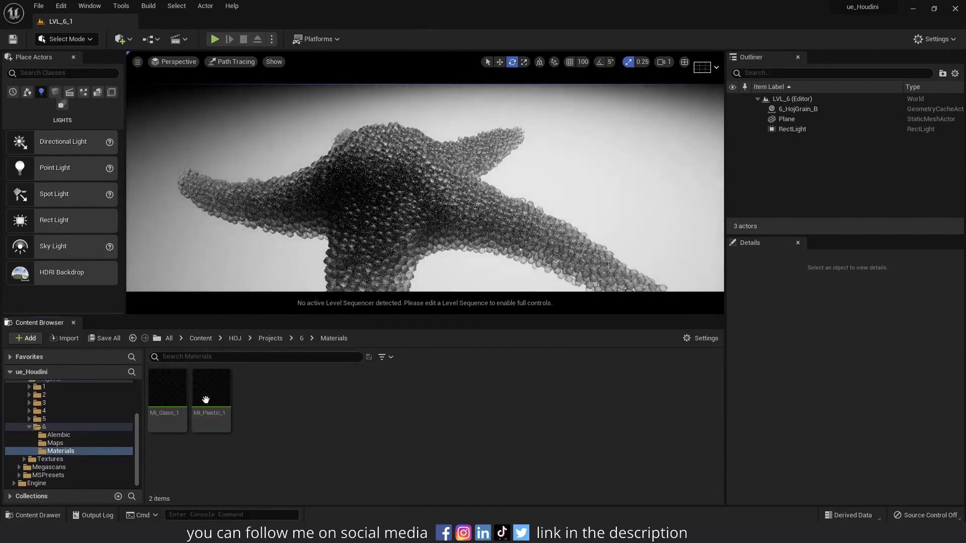
double_click(170, 395)
left_click_drag(357, 26, 825, 43)
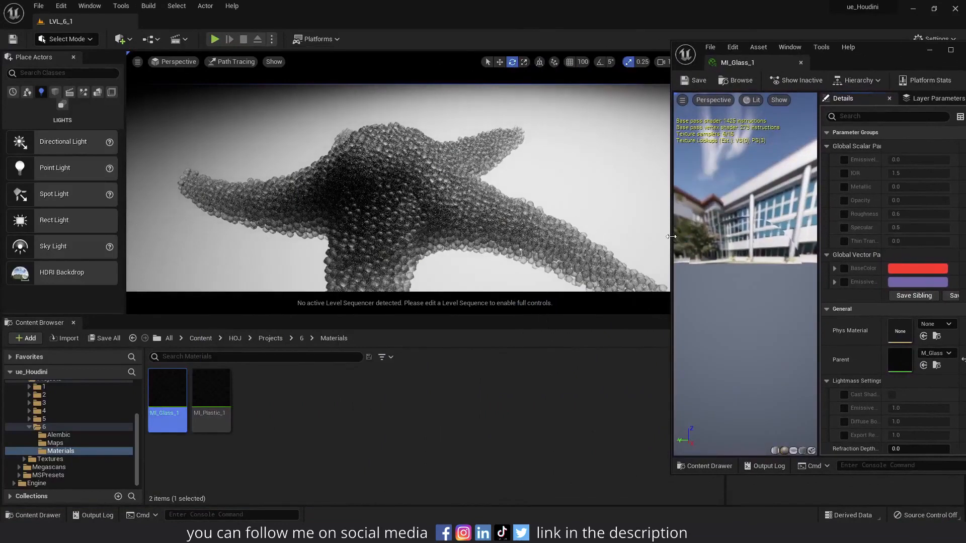
left_click_drag(671, 236, 578, 237)
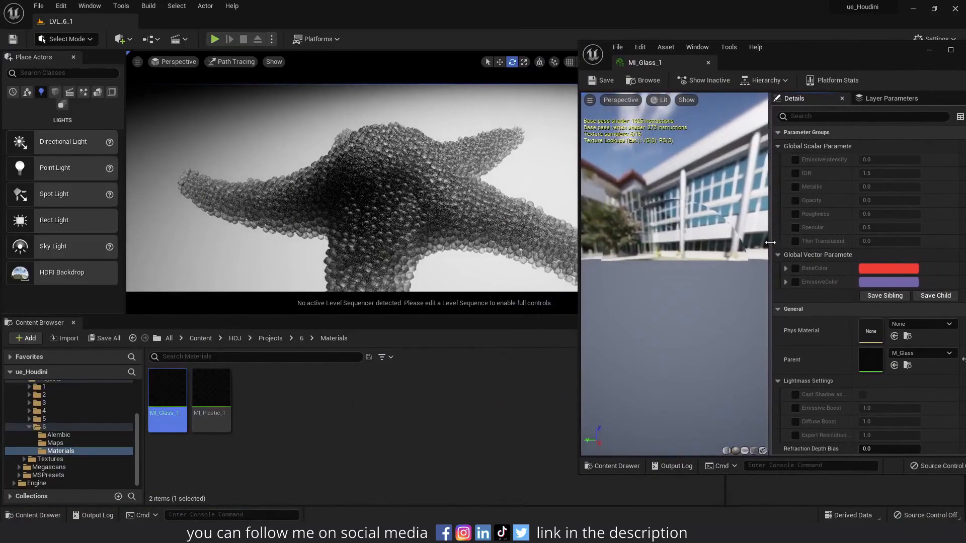
left_click_drag(771, 242, 745, 243)
Enable MI_Glass_1's overrides for BaseColor, EmissiveColor, Specular, Roughness, Opacity, Metallic, IOR and EmissiveIntensity
left_click(770, 270)
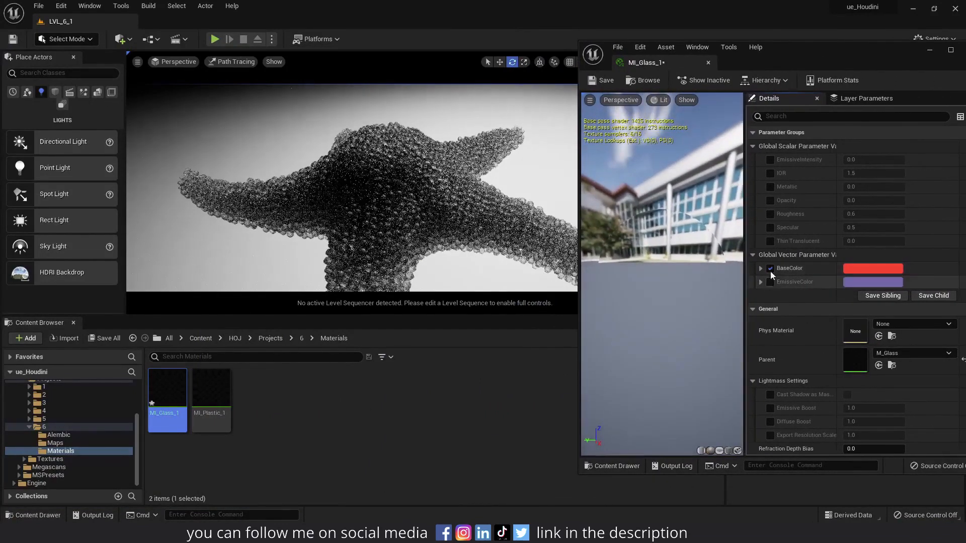
left_click(770, 227)
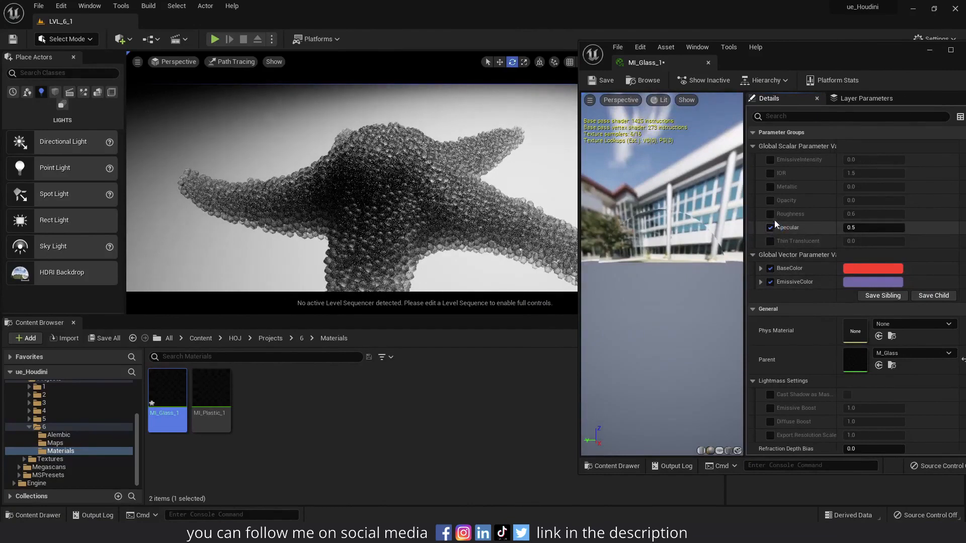
left_click(770, 213)
left_click(770, 200)
left_click(770, 187)
left_click(769, 173)
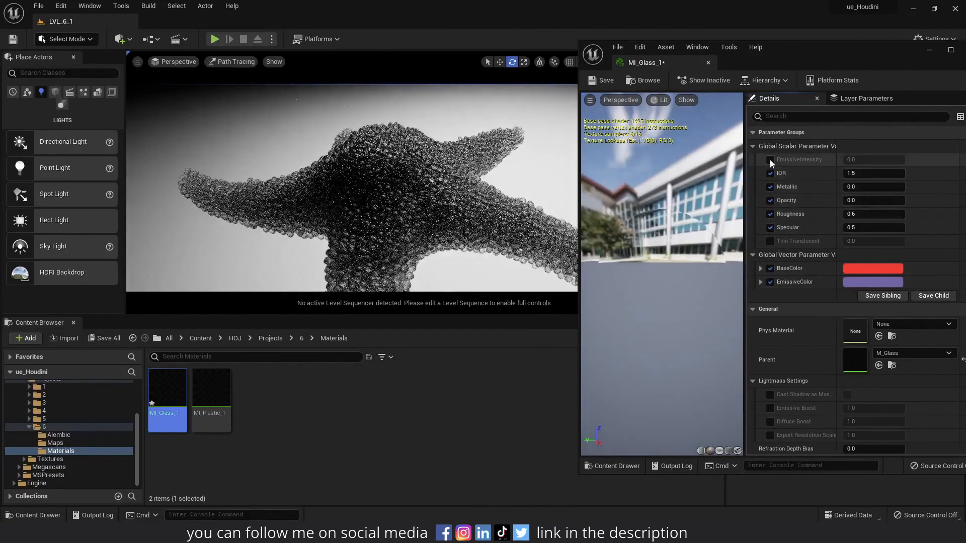
left_click(769, 160)
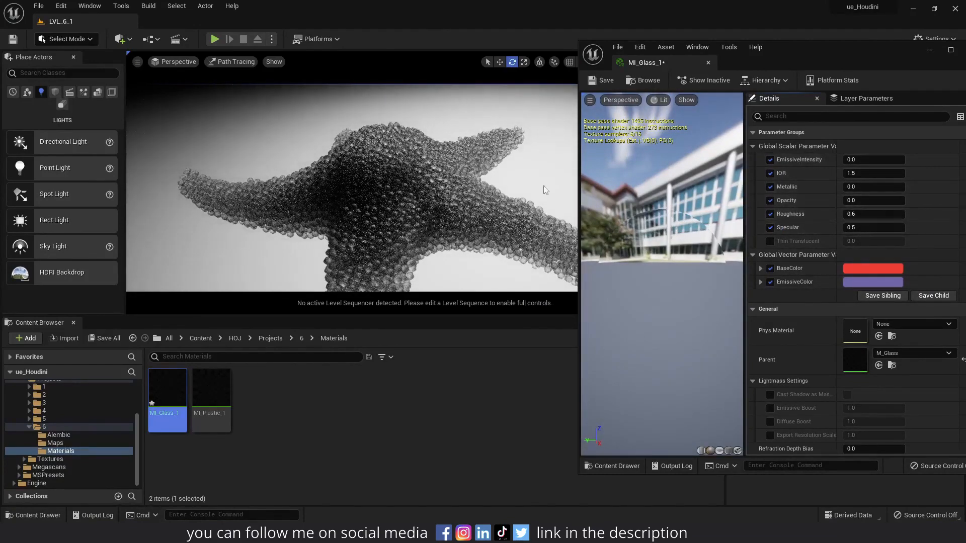
Try a Roughness of 0 on MI_Glass_1 and settle on 0.1
right_click_drag(484, 199, 491, 201)
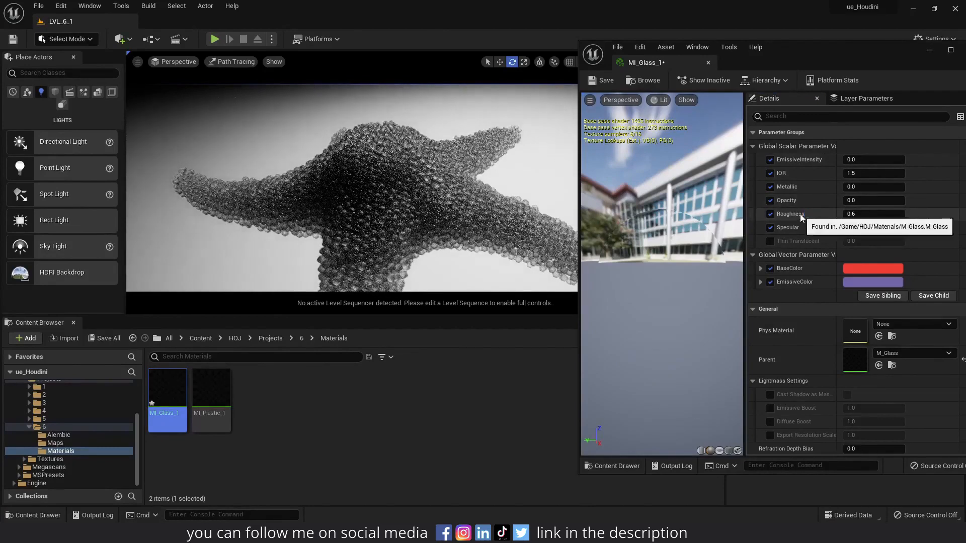
left_click(858, 214)
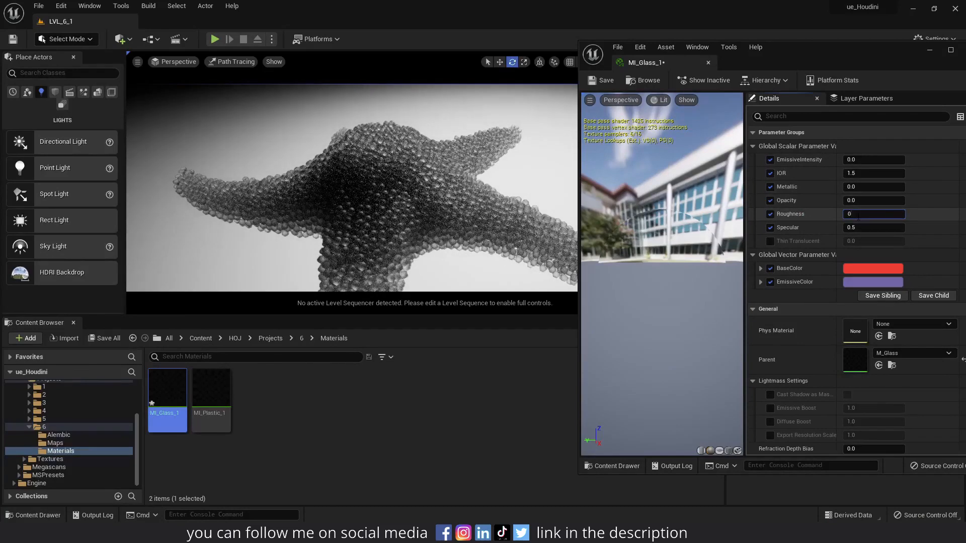
key("Return")
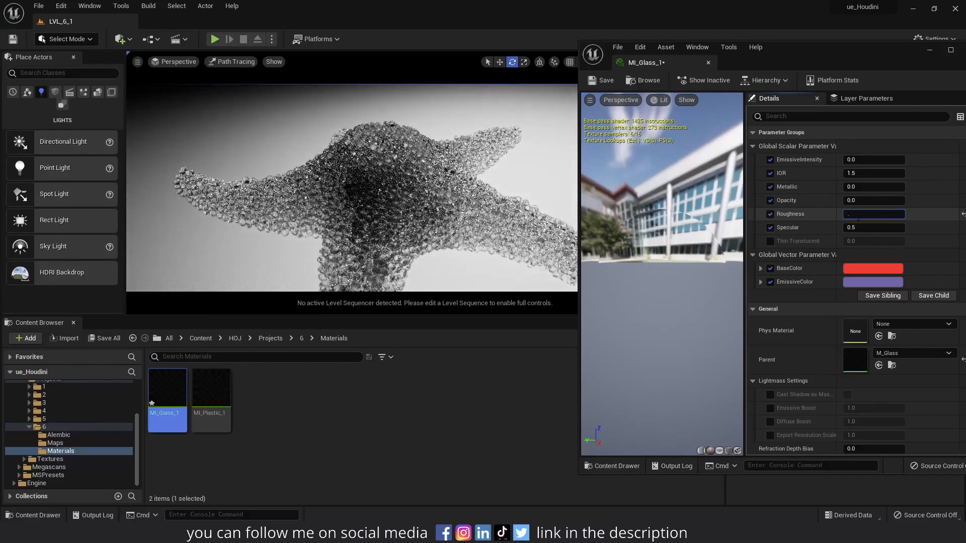
key("Return")
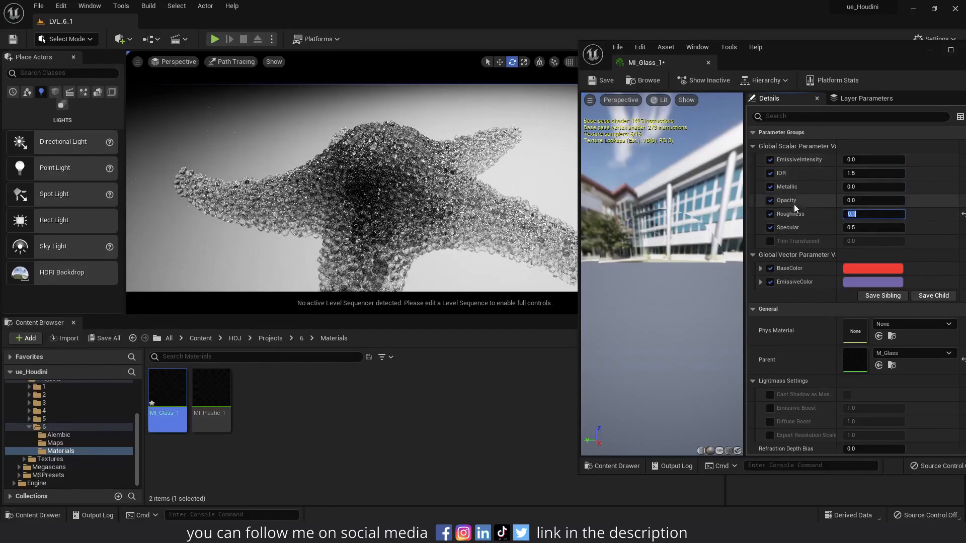
Try an IOR of 1 on MI_Glass_1 and set it back to 1.5
left_click(863, 173)
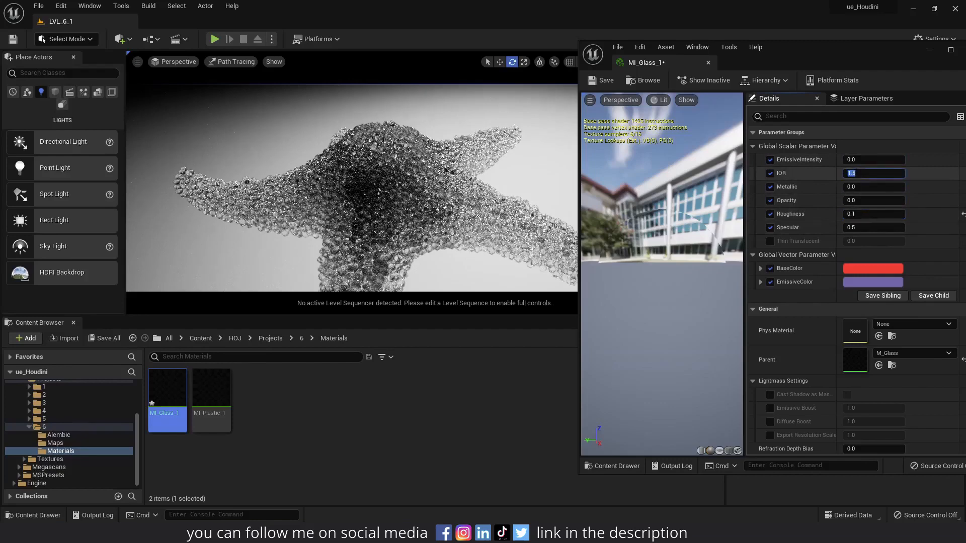
type("1")
key("Return")
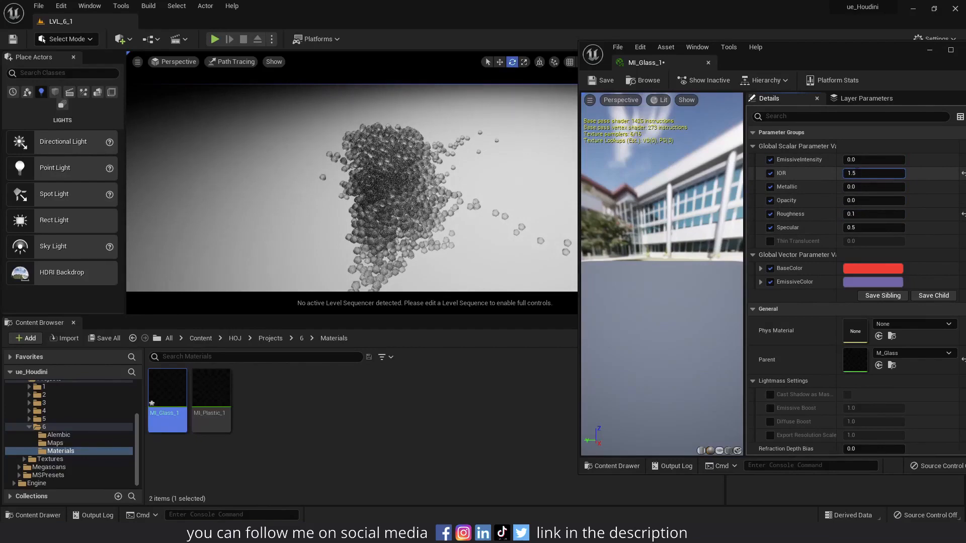
type("1.5")
key("Return")
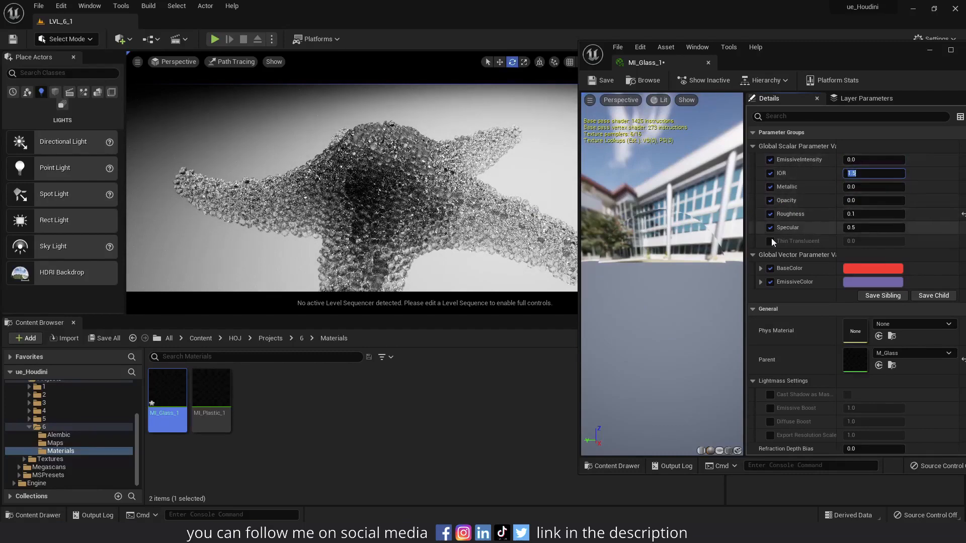
Save the MI_Glass_1 material instance and close its editor
left_click(608, 82)
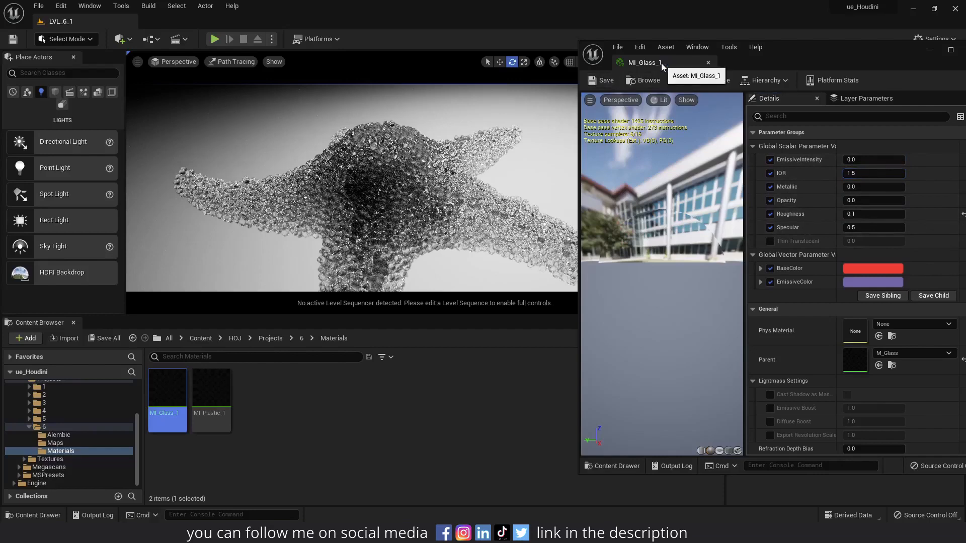
left_click(708, 62)
Open the MI_Plastic_1 material instance to look over its parameters and close it again
left_click(229, 397)
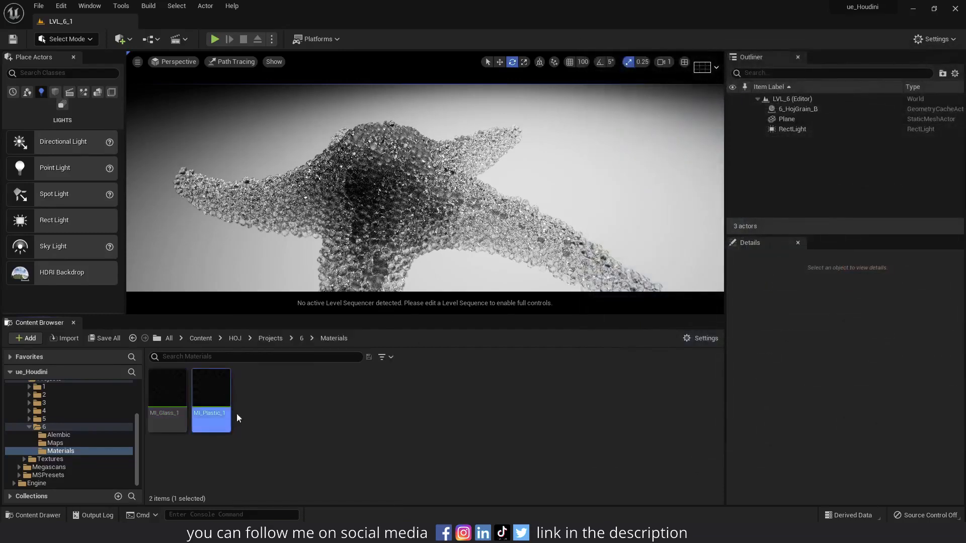
double_click(214, 402)
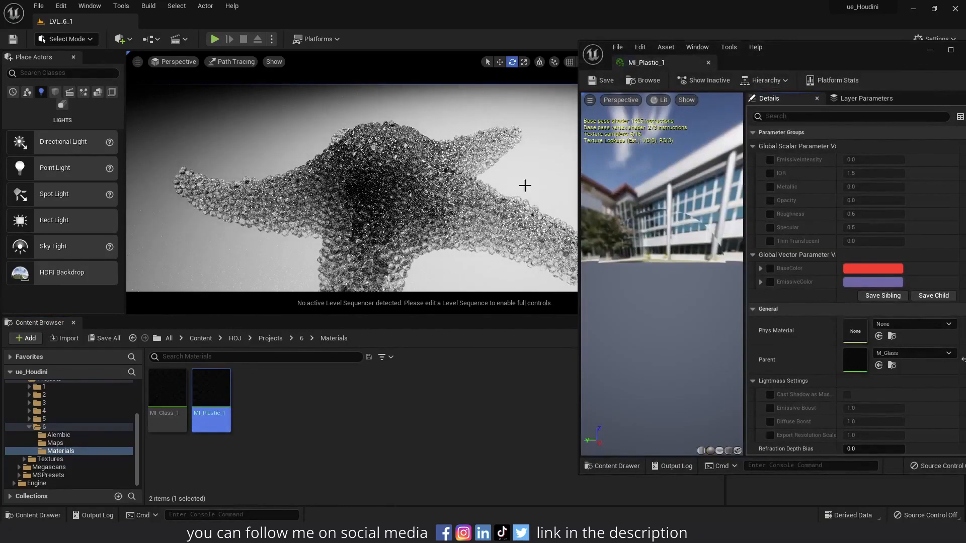
middle_click(664, 65)
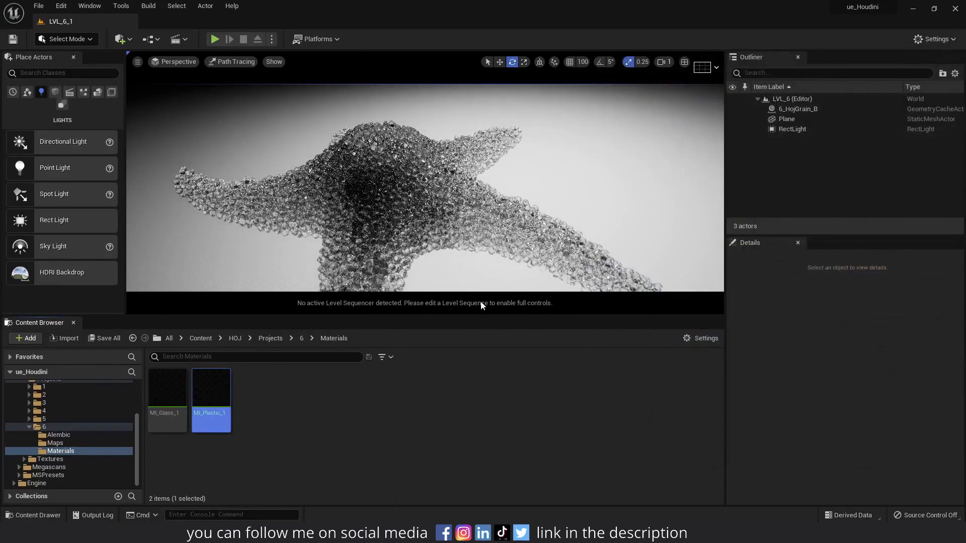
left_click(318, 437)
Create a new folder named Sequence inside project folder 6
left_click(48, 428)
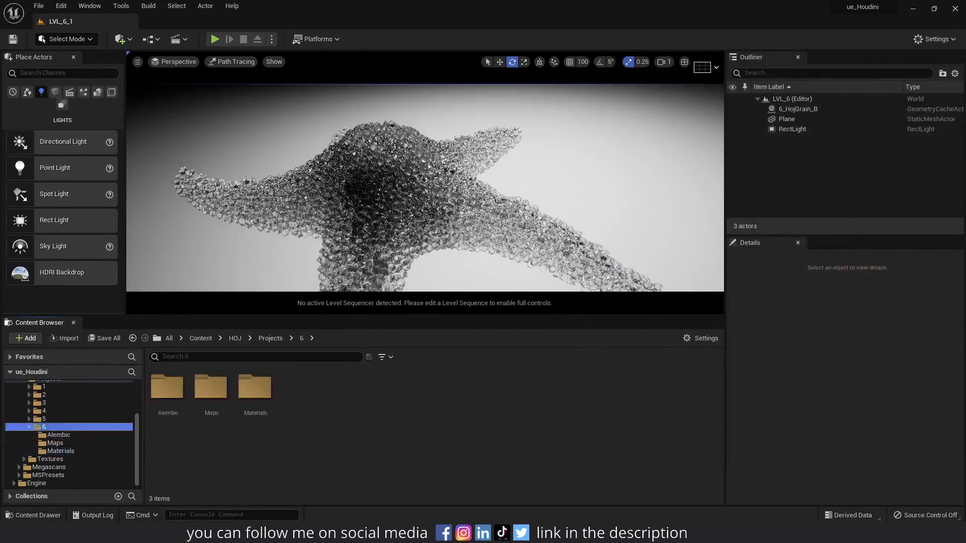
right_click_drag(349, 257, 351, 255)
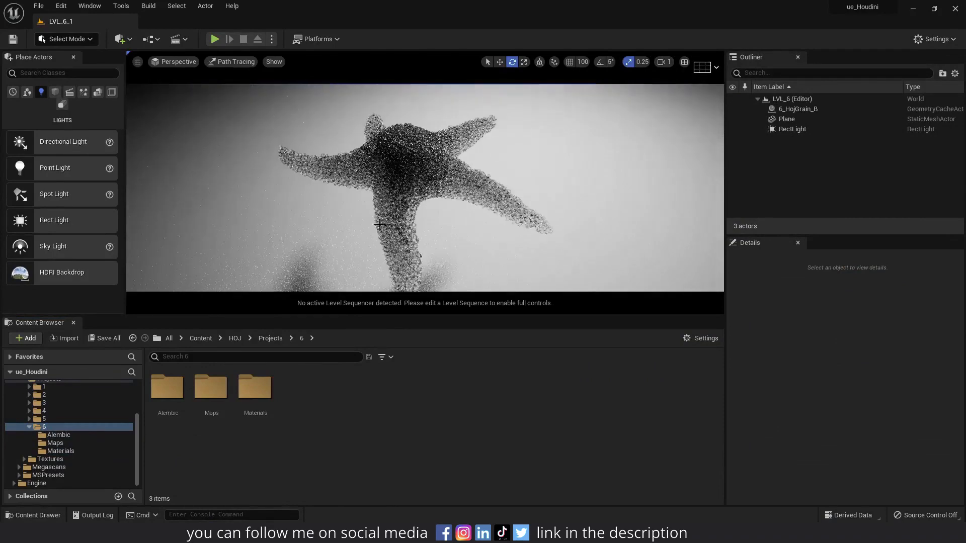
right_click(303, 418)
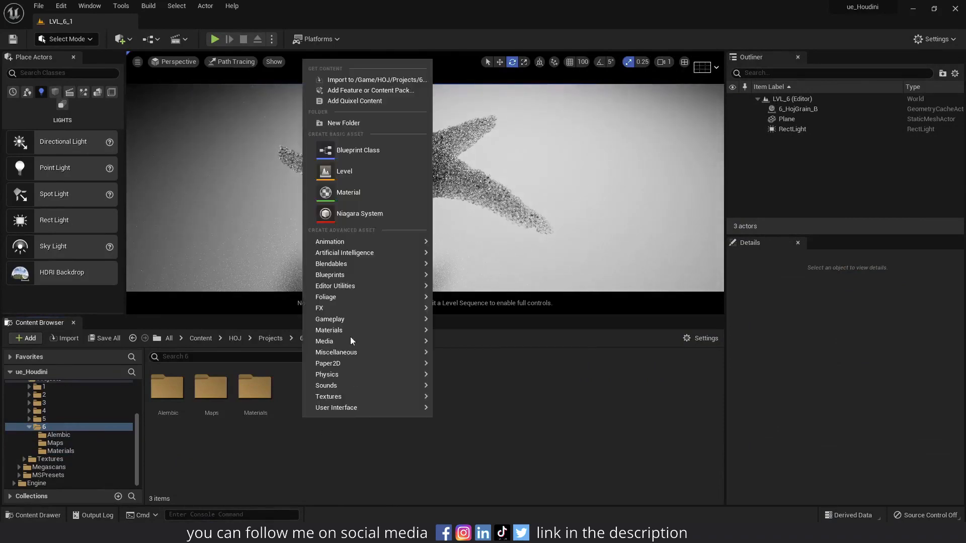
left_click(346, 124)
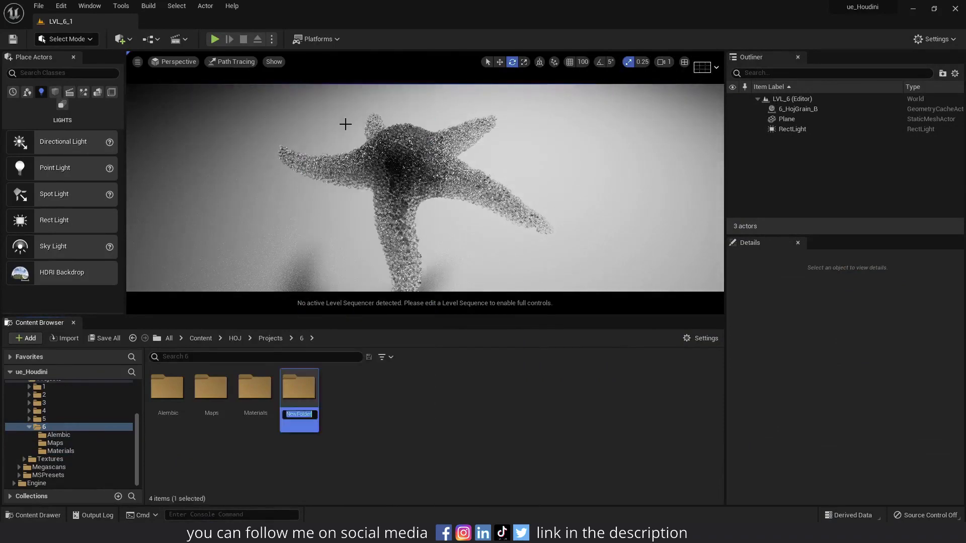
type("Sequence")
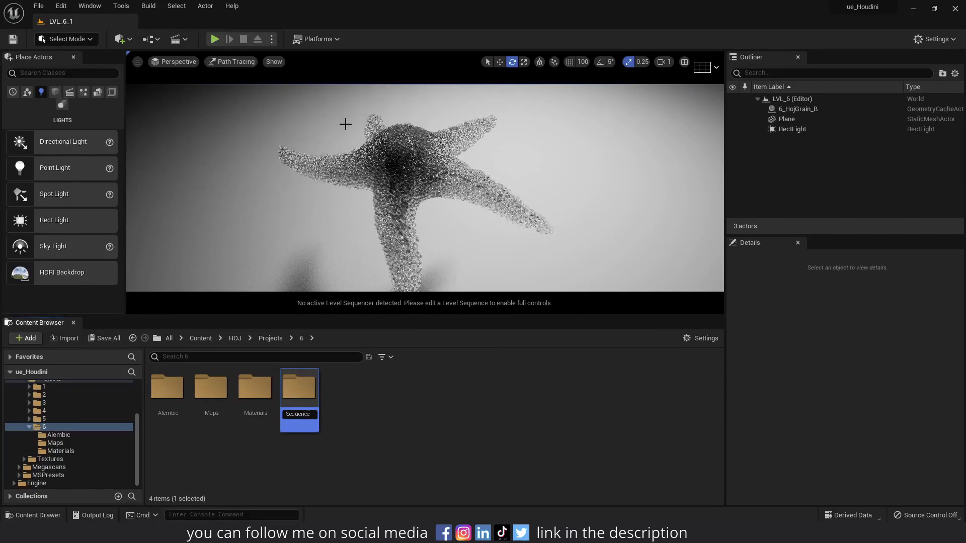
key("Return")
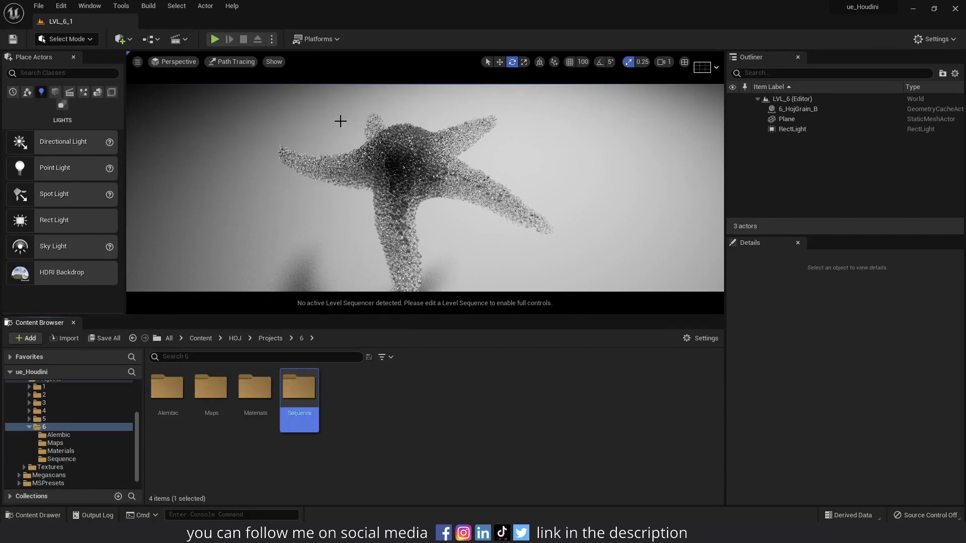
Create a Level Sequence named Sequence_1 inside the Sequence folder
double_click(306, 393)
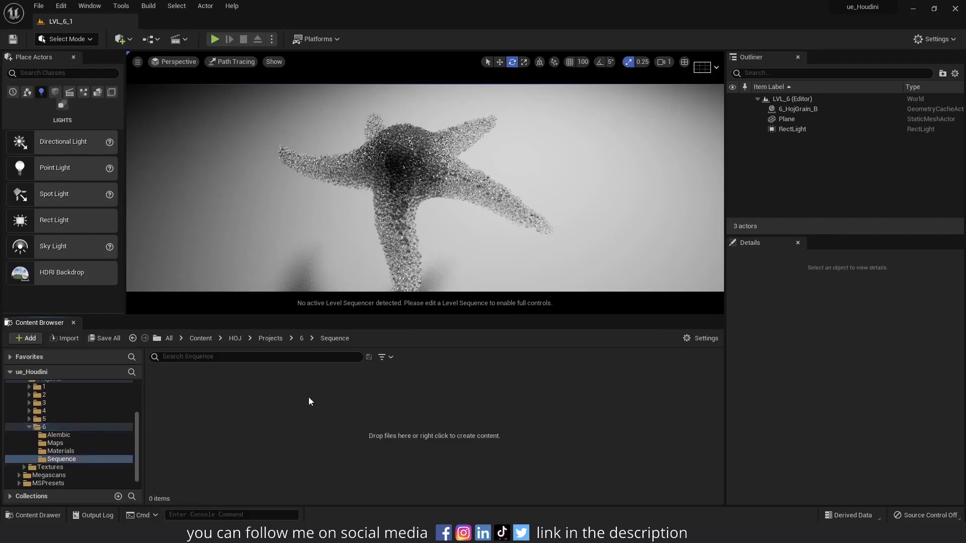
right_click(309, 396)
mouse_move(277, 243)
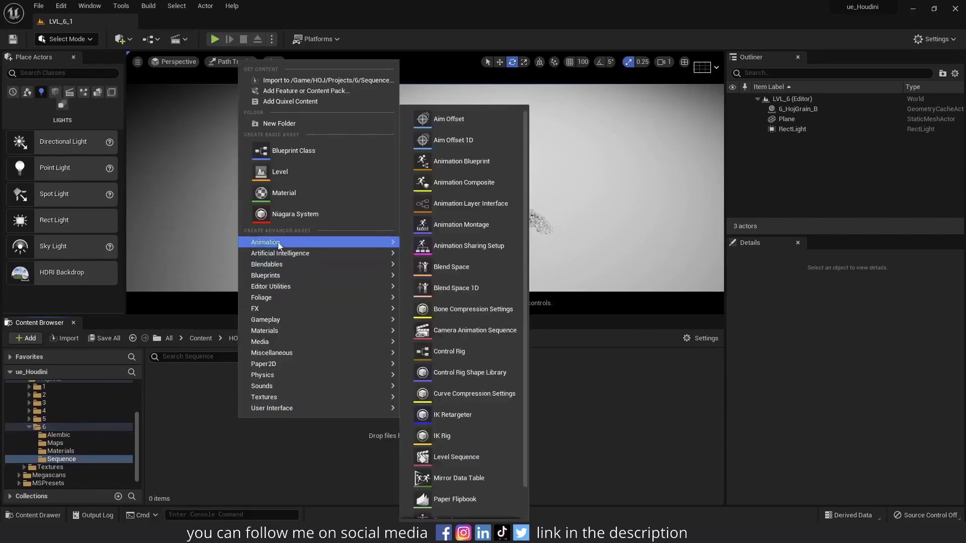
right_click(220, 416)
right_click(228, 424)
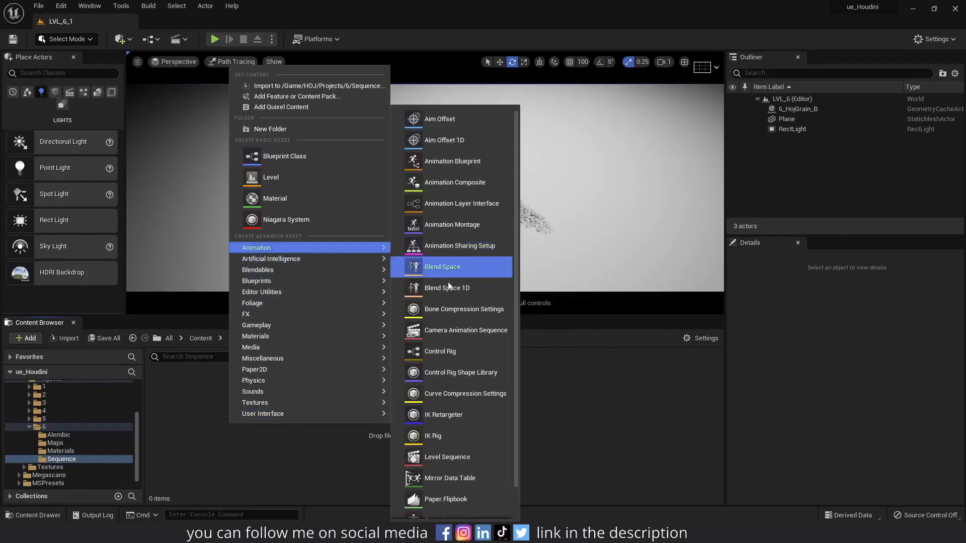
left_click(441, 457)
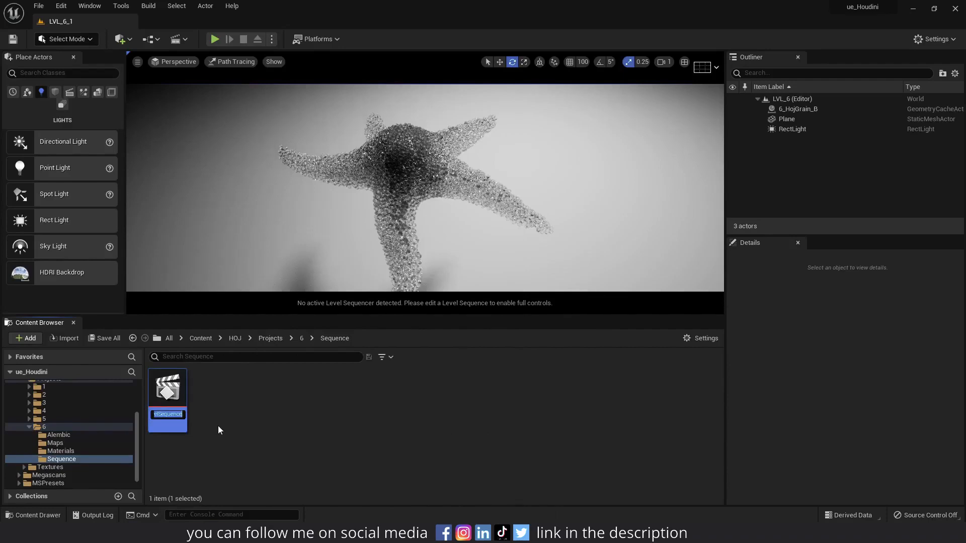
type("S")
type("eq")
type("ue")
type("nce_1")
key("Return")
Open Sequence_1, add the 6_HojGrain_B actor to it and give it a Geometry Cache track
double_click(164, 386)
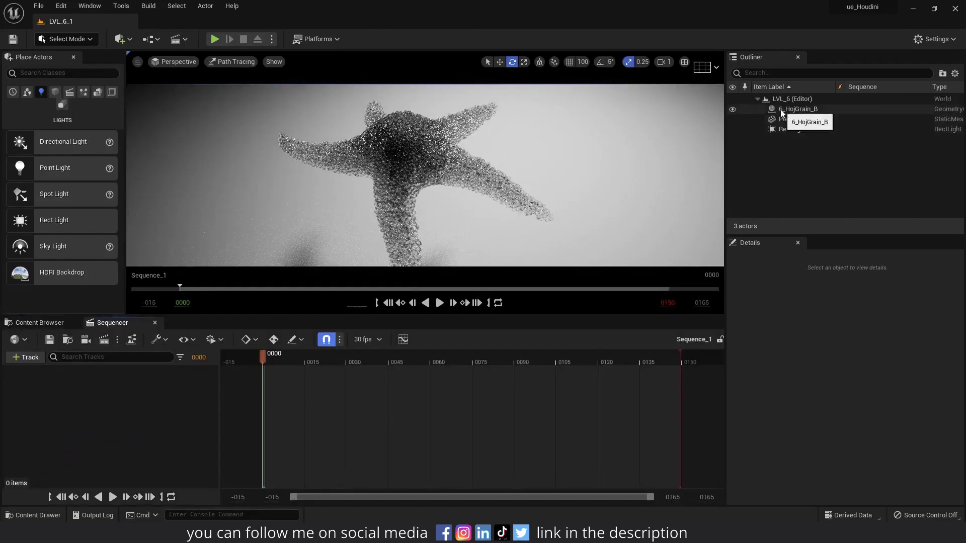
left_click_drag(798, 108, 105, 410)
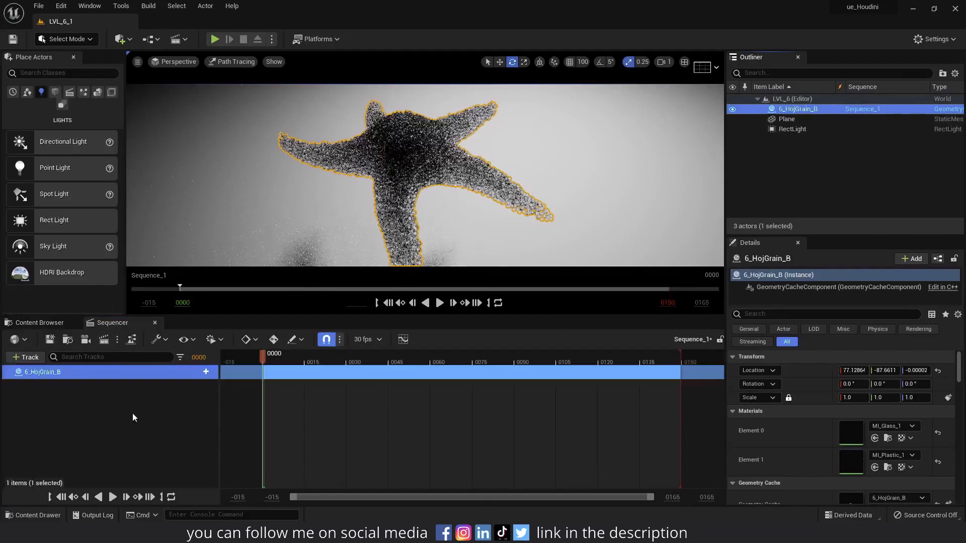
left_click(198, 371)
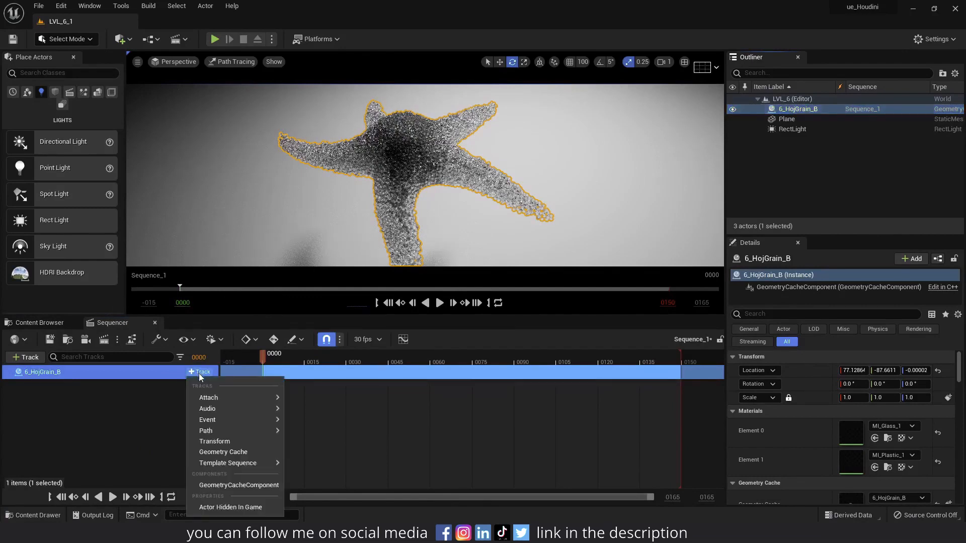
left_click(223, 451)
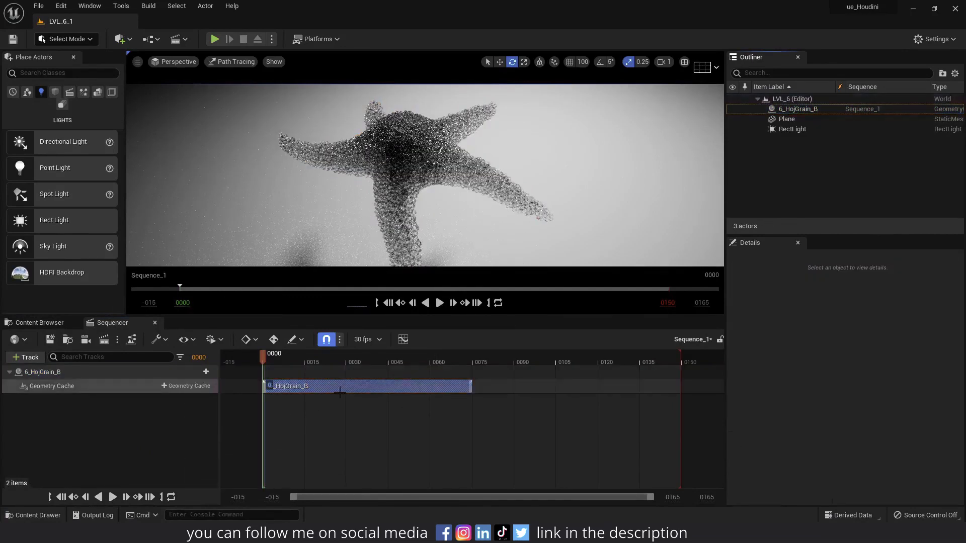
Set the playback range to end at frame 75, where the Geometry Cache clip ends, and move the playhead to frame 61
left_click_drag(263, 358, 473, 369)
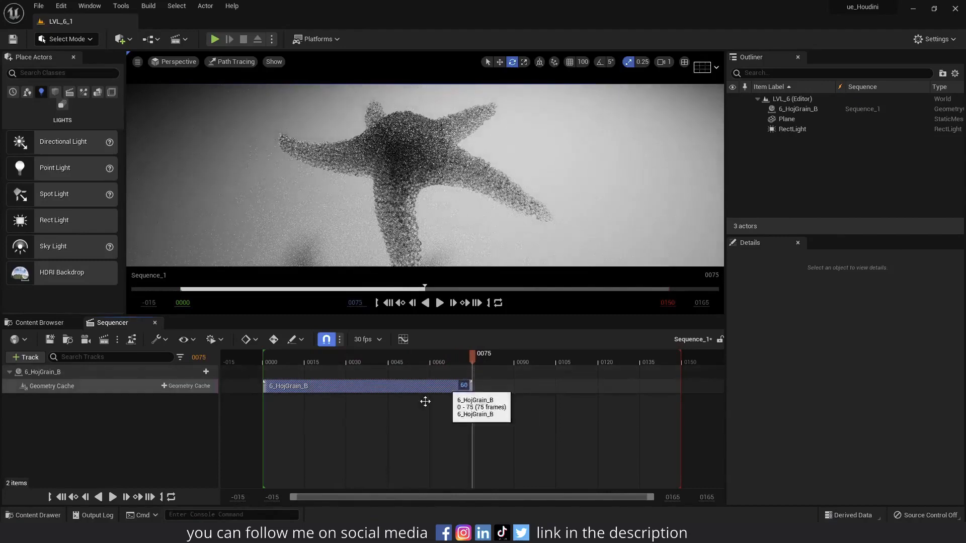
left_click(161, 497)
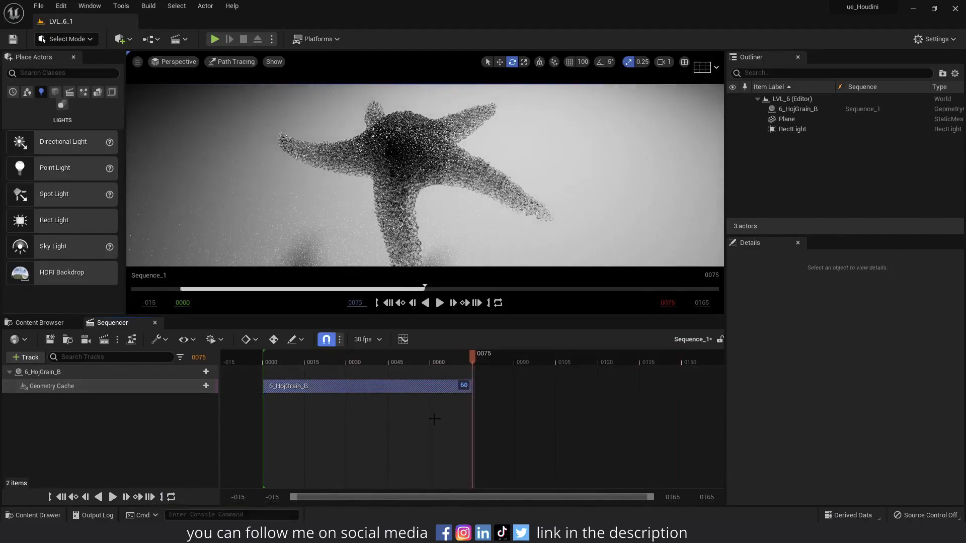
left_click_drag(473, 359, 435, 362)
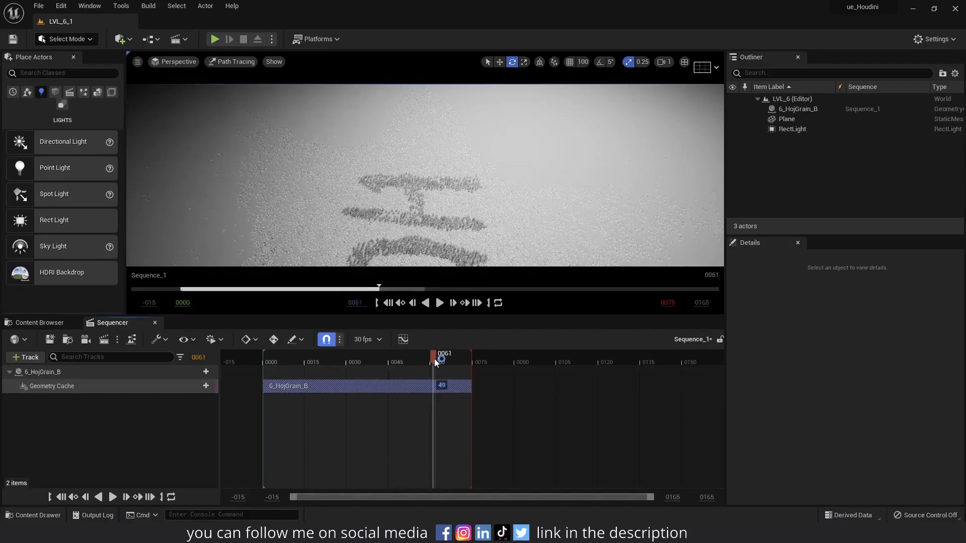
Open the MI_Plastic_1 material instance and enable the BaseColor override and all the global scalar parameters, from EmissiveIntensity to Thin Translucent
right_click_drag(383, 220, 377, 207)
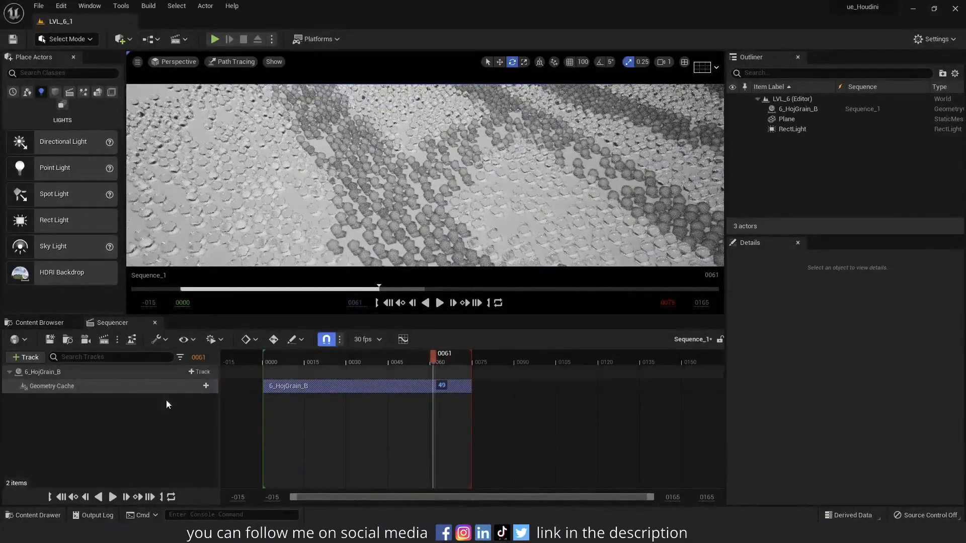
left_click(47, 325)
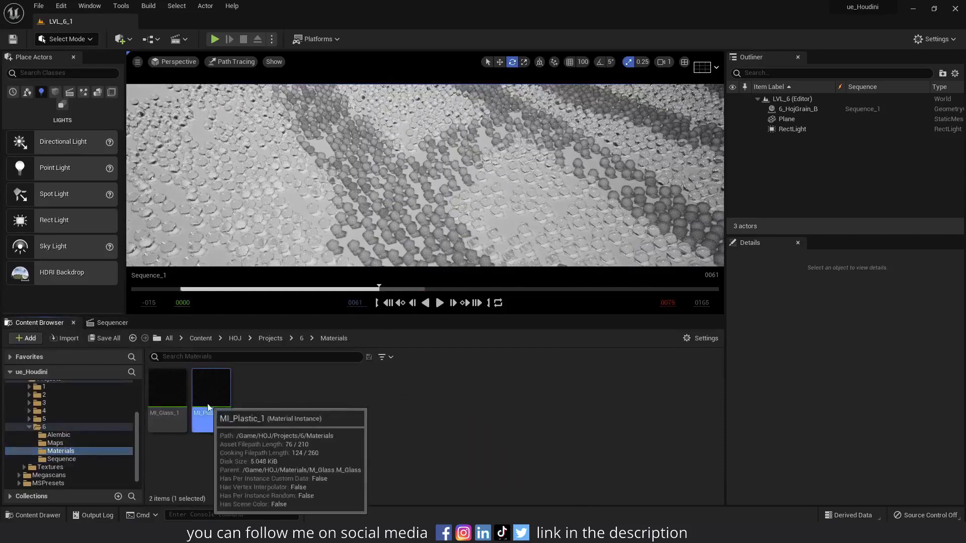
double_click(211, 395)
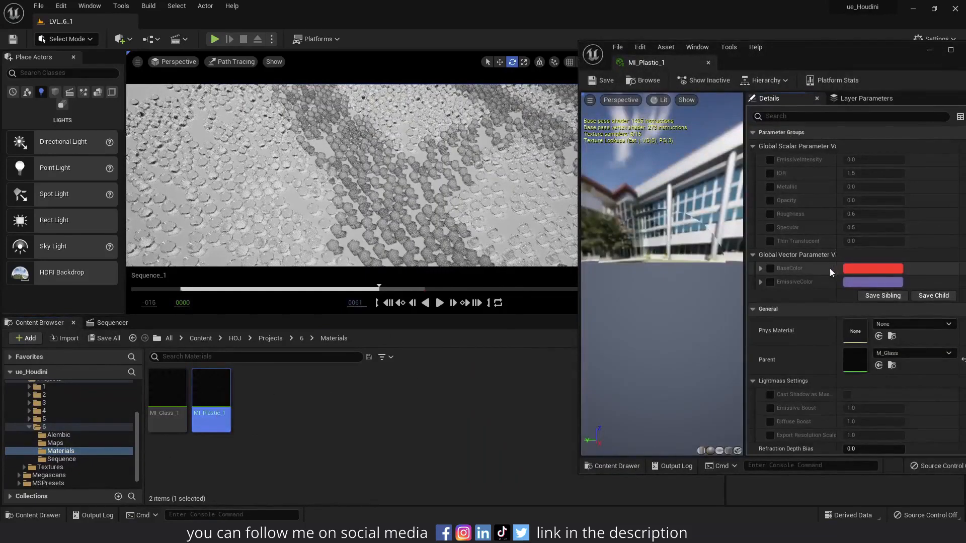
left_click(770, 269)
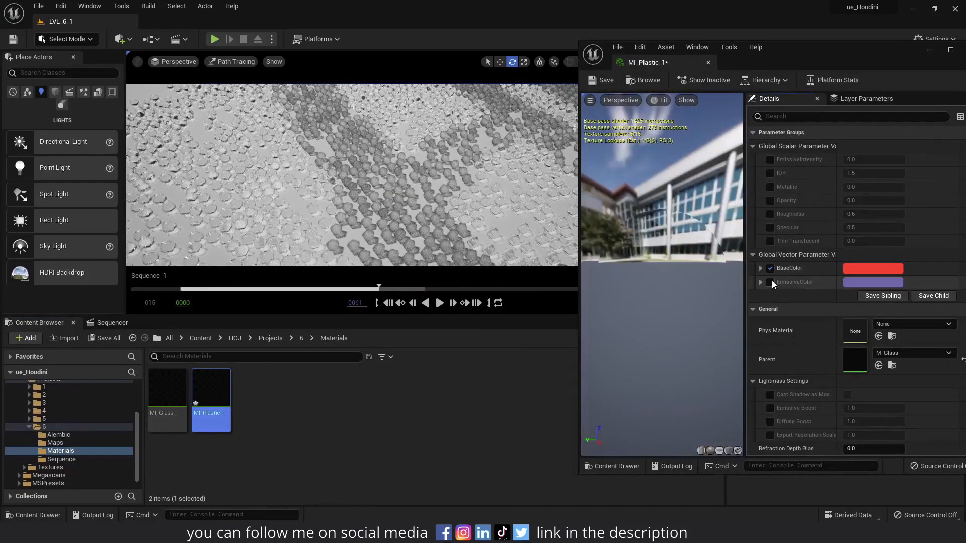
left_click(771, 186)
left_click(770, 173)
left_click(770, 159)
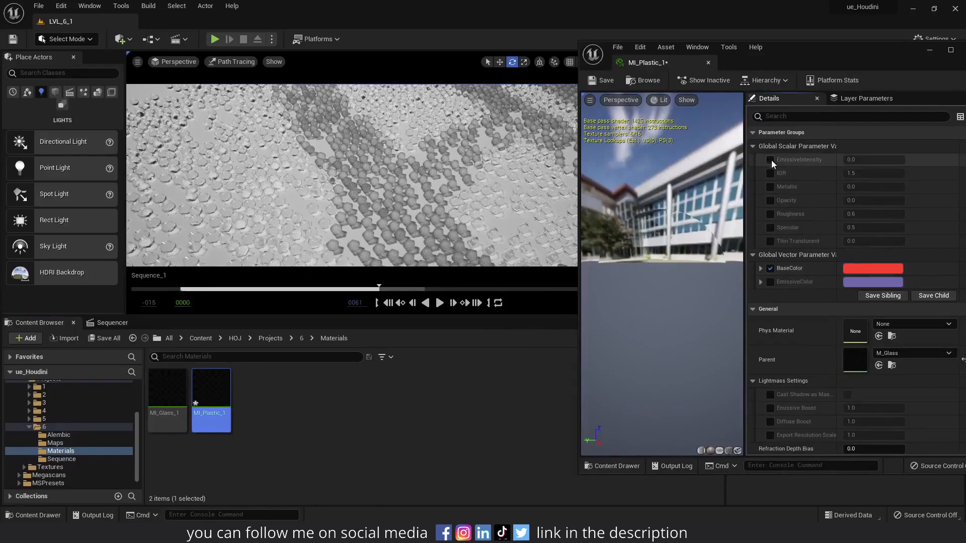
left_click(770, 200)
left_click(770, 214)
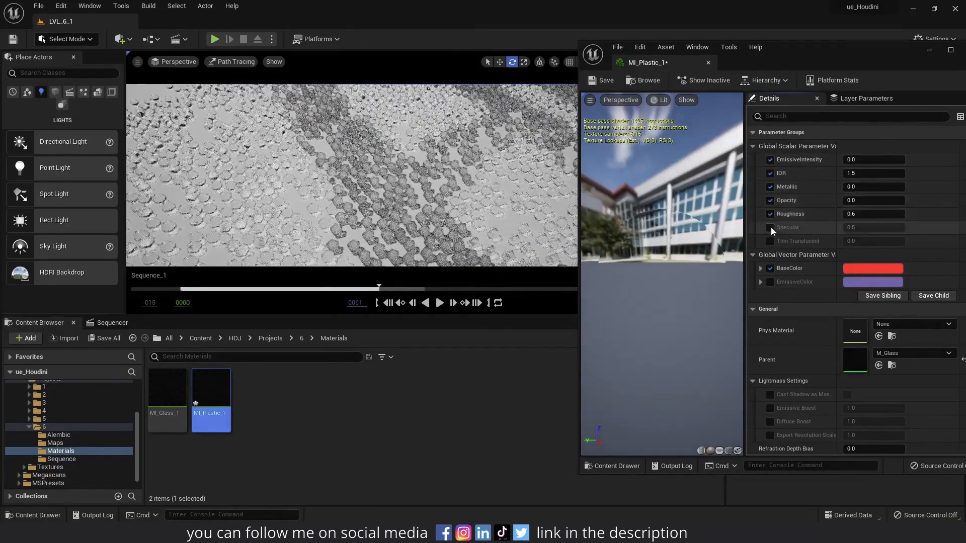
left_click(770, 227)
left_click(770, 241)
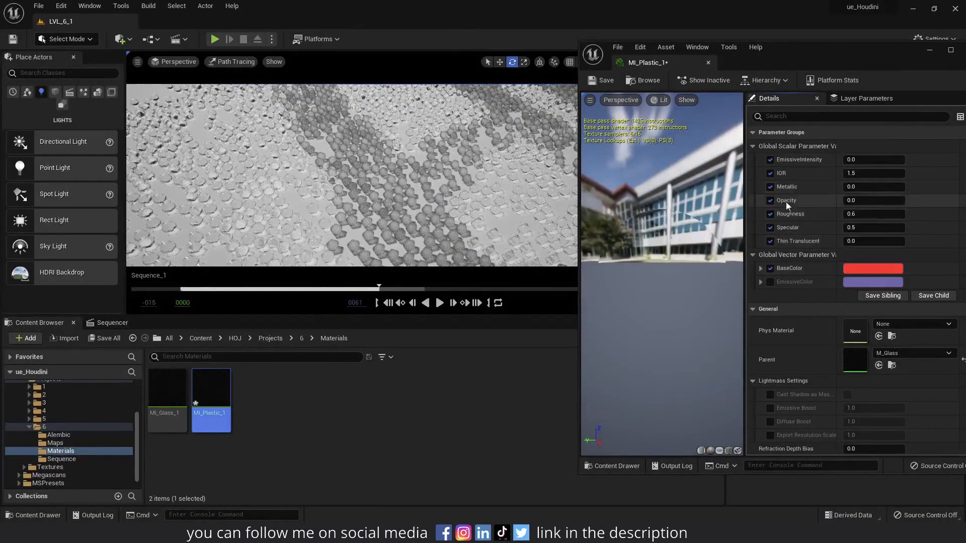
Set both Opacity and Roughness to 0.1 on MI_Plastic_1
left_click(856, 200)
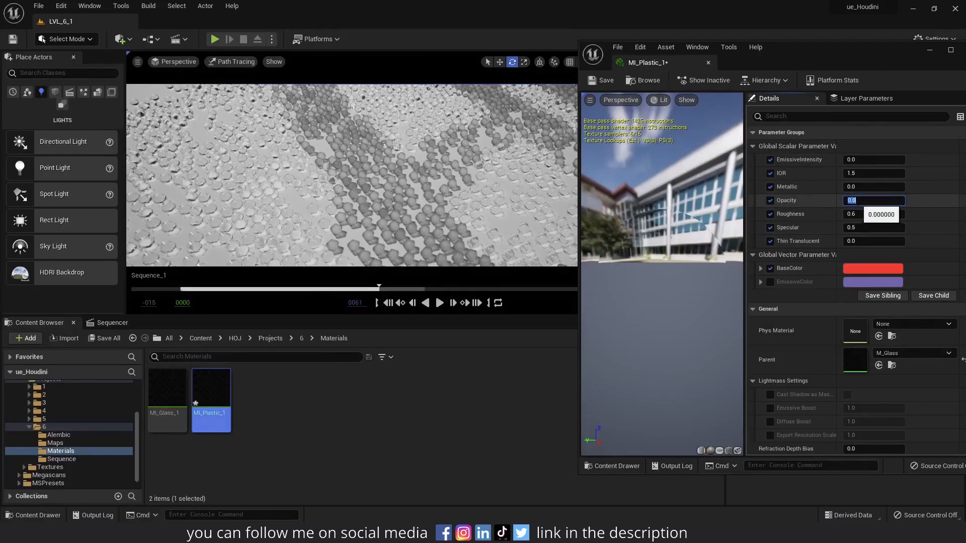
type(".1")
key("Return")
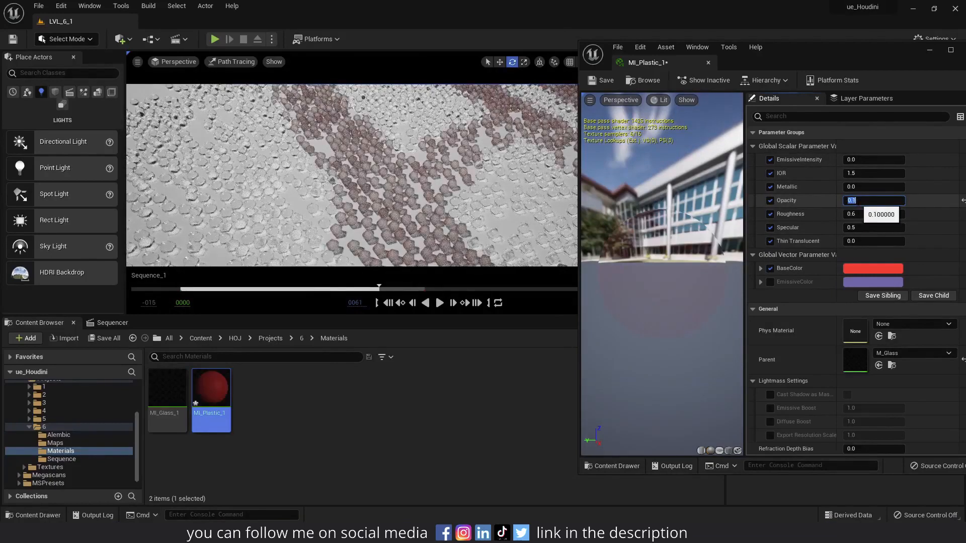
left_click(855, 214)
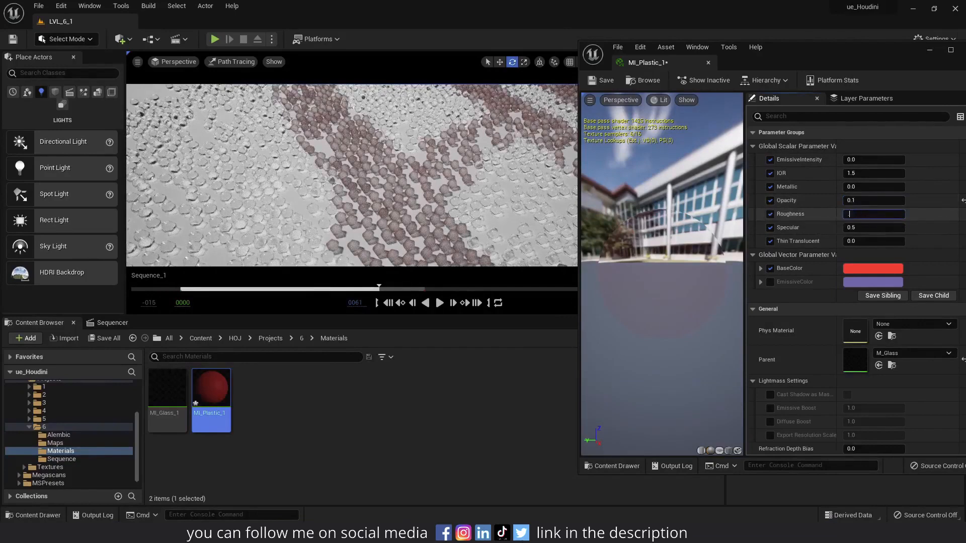
key("Return")
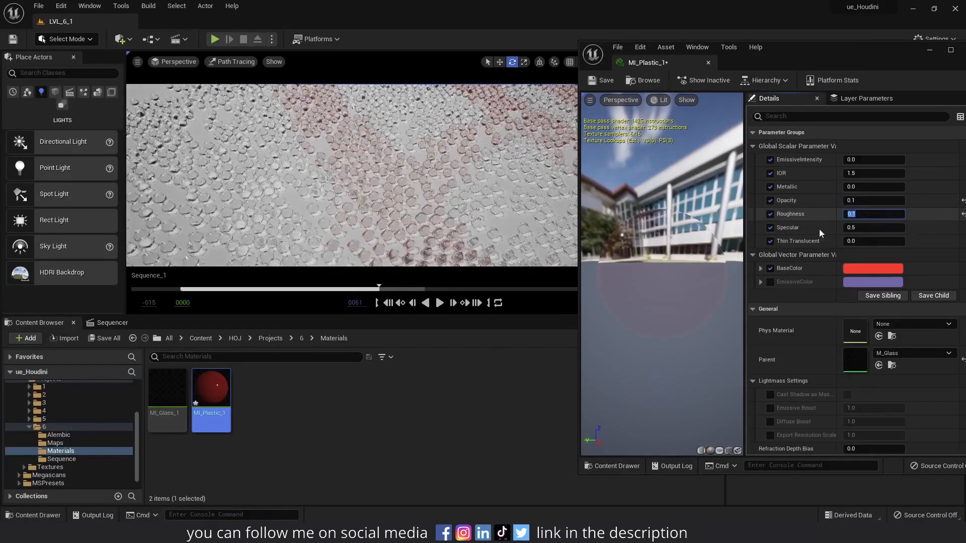
Change the BaseColor of MI_Plastic_1 to a fully saturated red, Hex sRGB FF2000FF
left_click(845, 269)
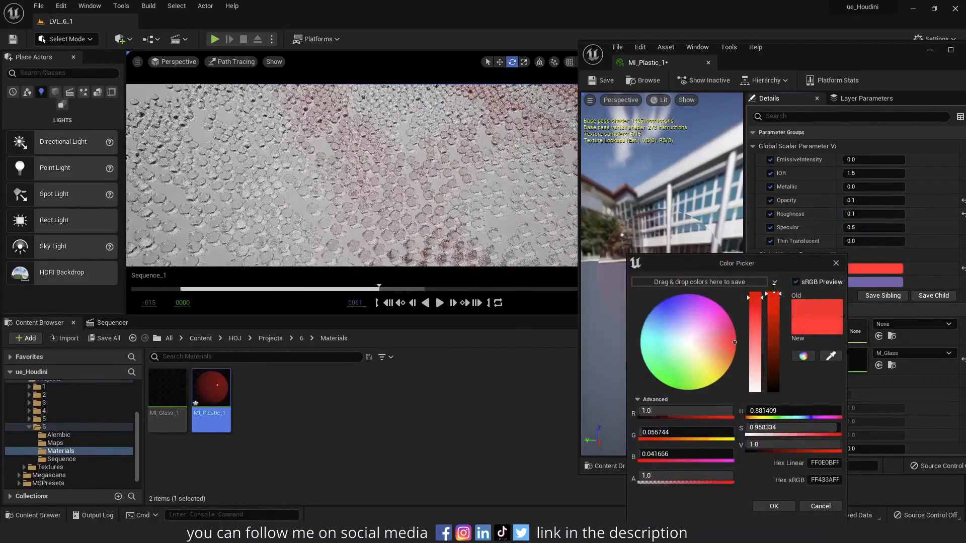
mouse_move(770, 310)
left_mouse_down()
mouse_move(772, 294)
mouse_move(754, 293)
left_mouse_up()
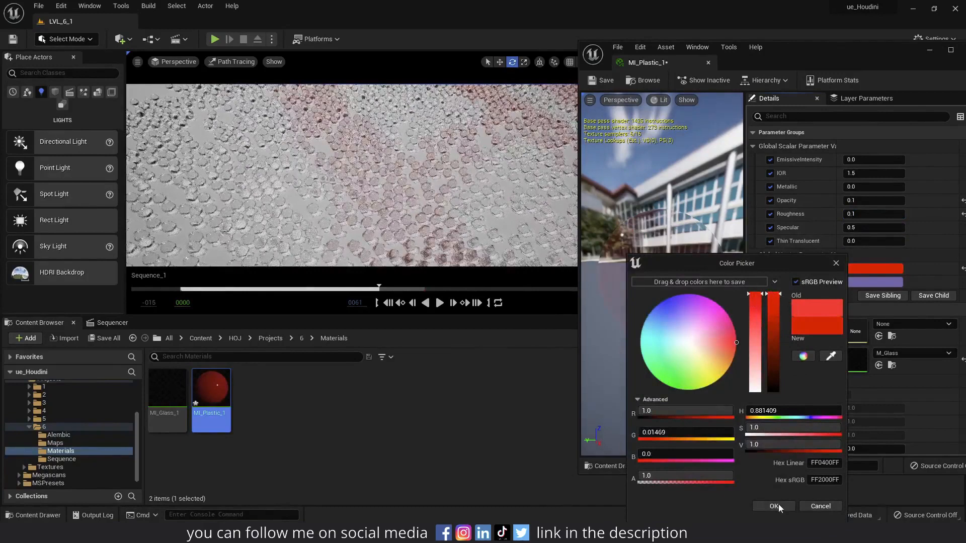
left_click(774, 506)
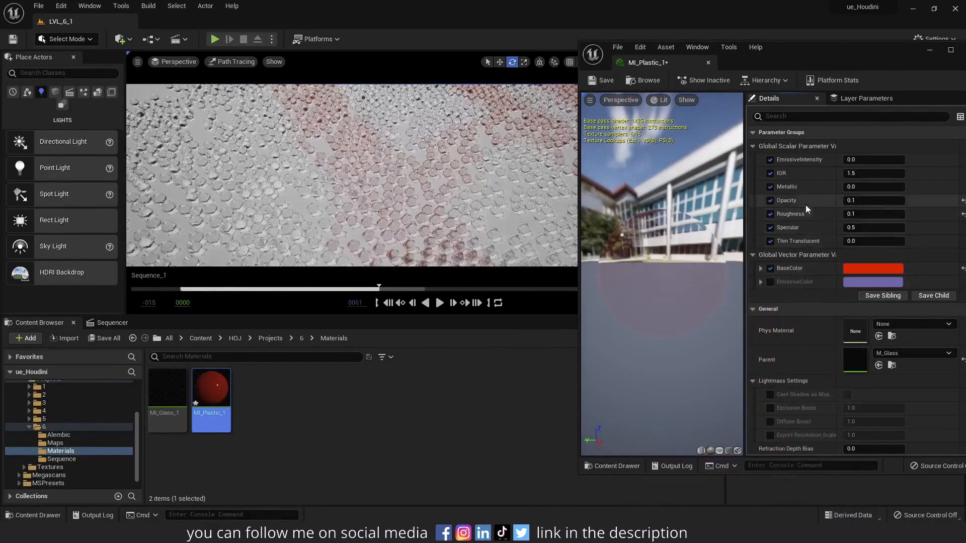
Raise the Opacity of MI_Plastic_1 to 0.8 and inspect the red grains up close in the level
left_click(855, 200)
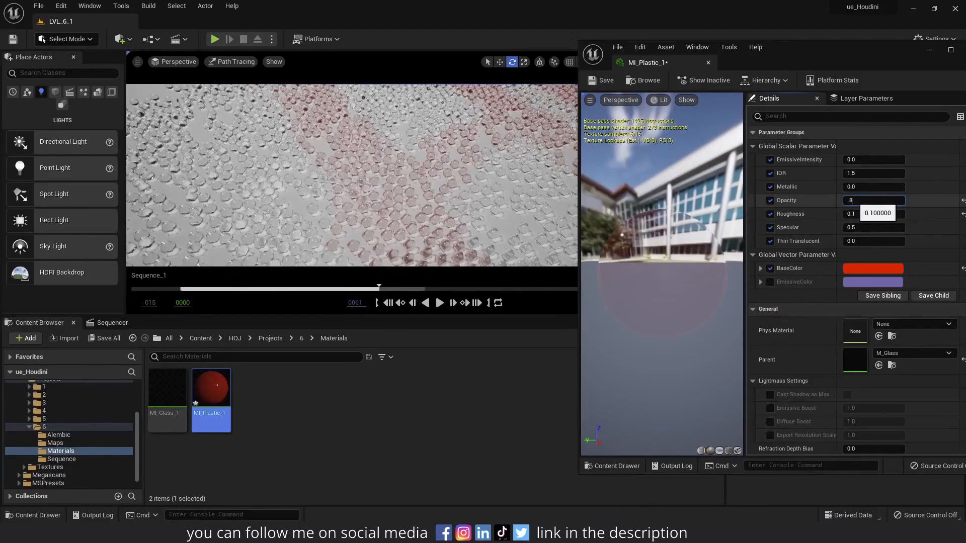
key("Return")
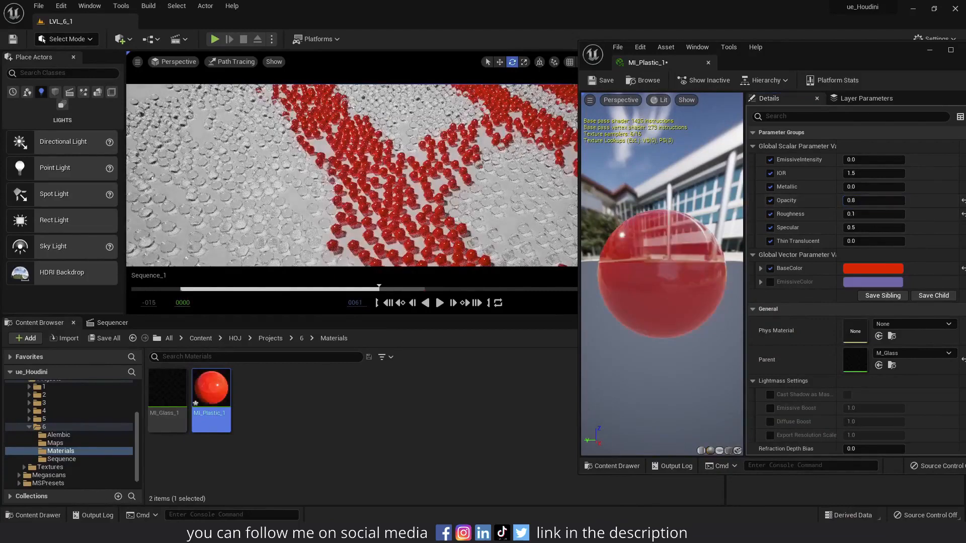
scroll(385, 193, "up", 5)
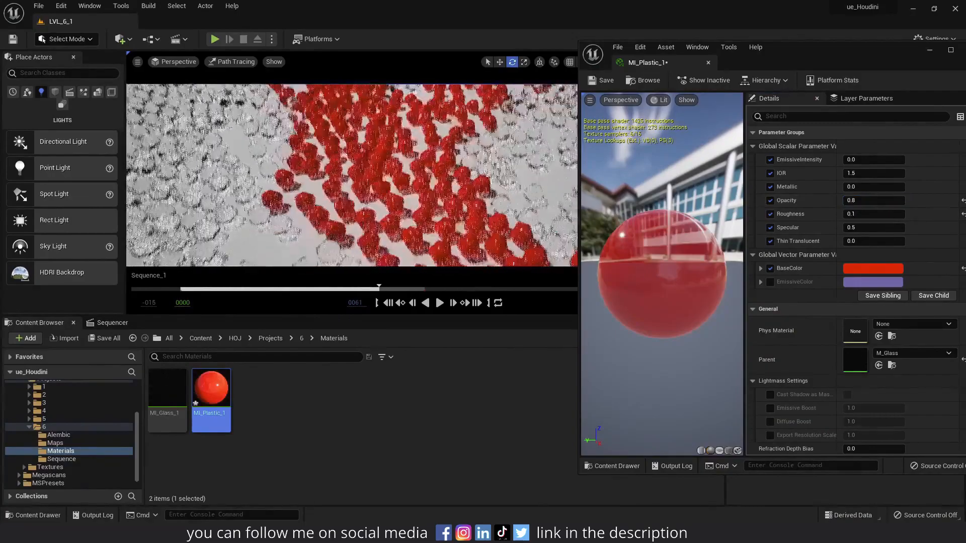
right_click_drag(391, 180, 387, 151)
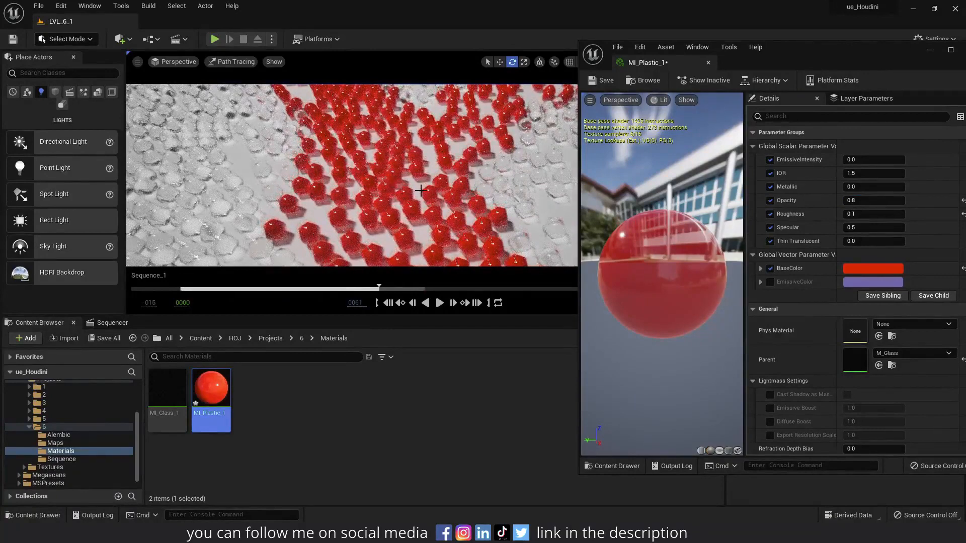
scroll(422, 191, "up", 2)
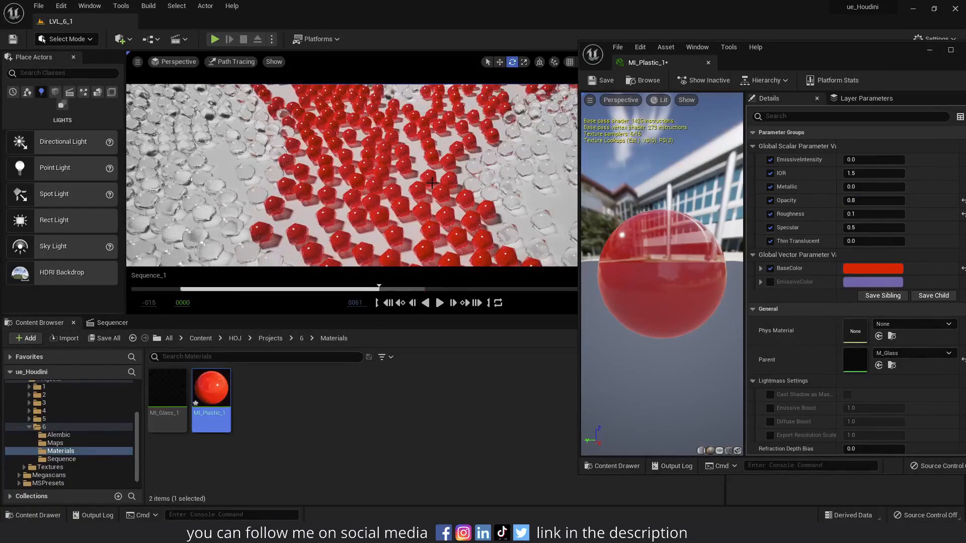
left_click_drag(646, 282, 606, 277)
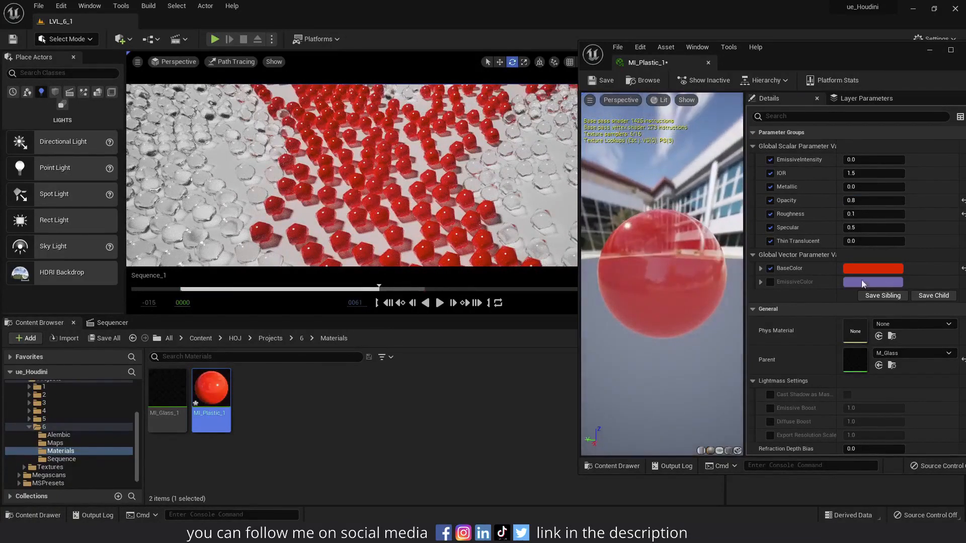
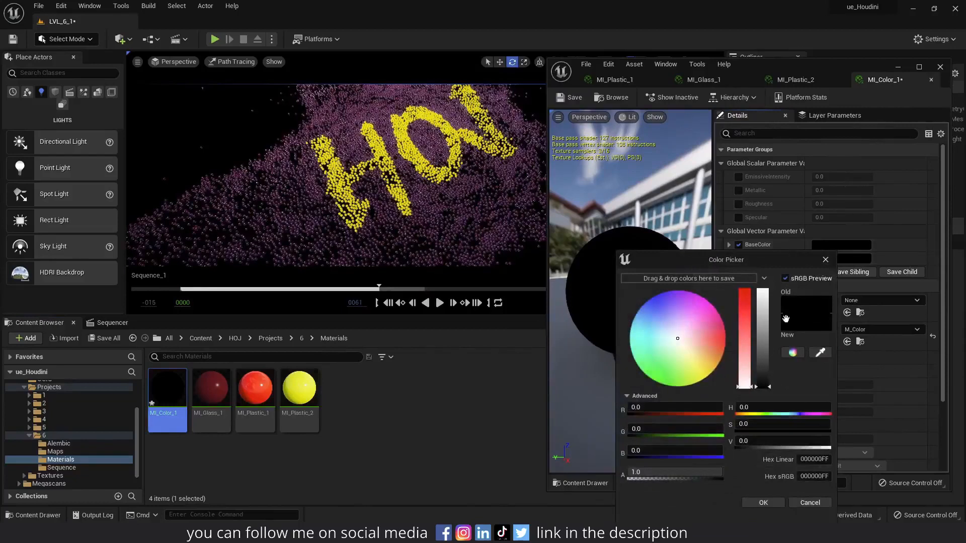
Set the BaseColor of MI_Color_1 to a light grey with a Value of 0.8
left_click_drag(763, 314, 763, 297)
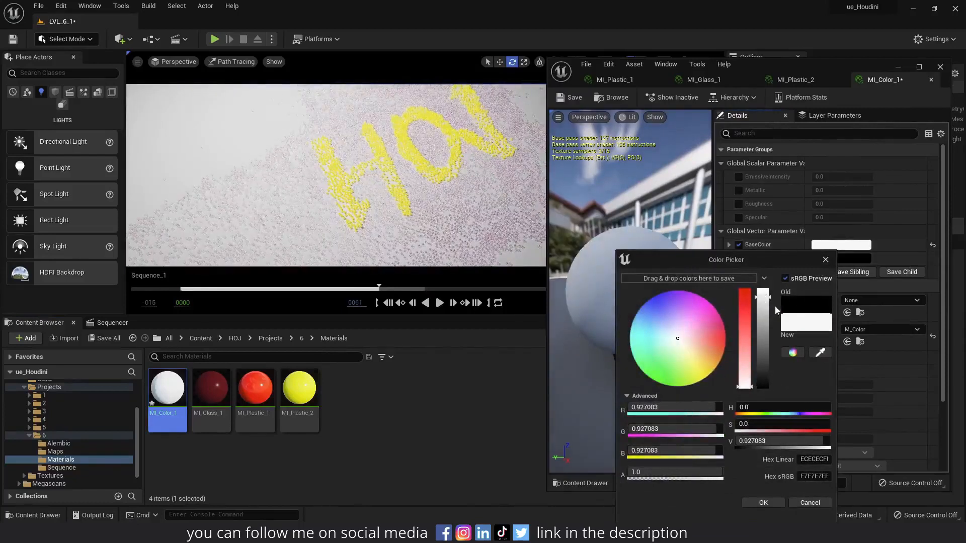
left_click(762, 441)
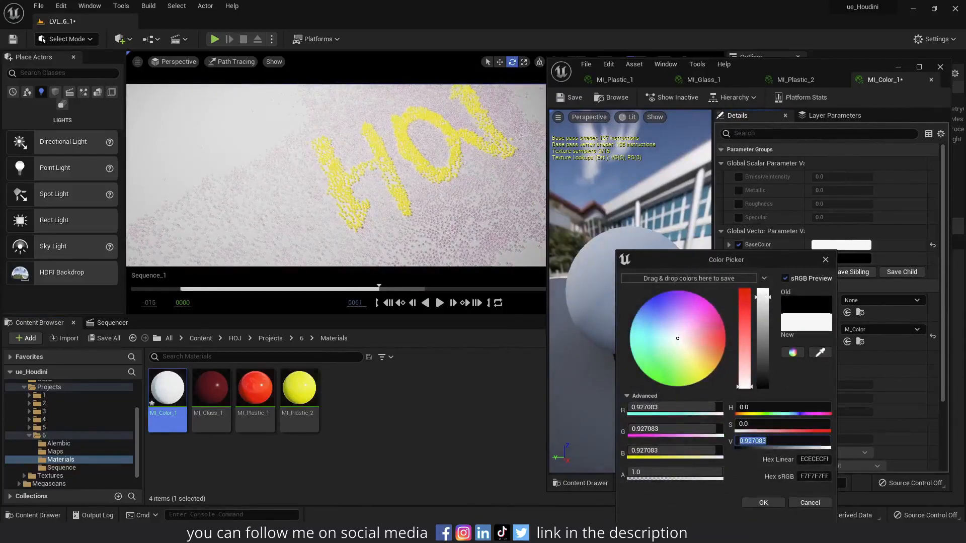
key("BackSpace")
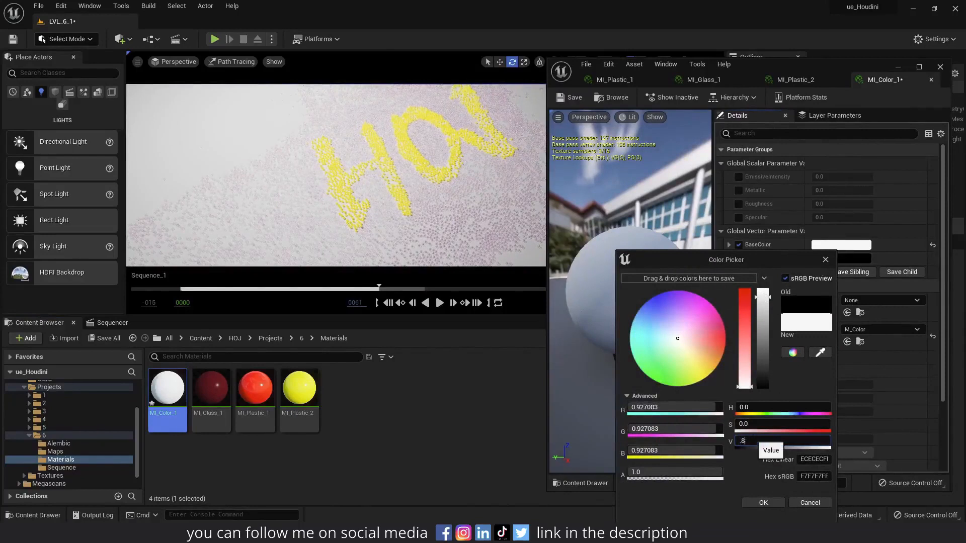
type(".8")
key("Return")
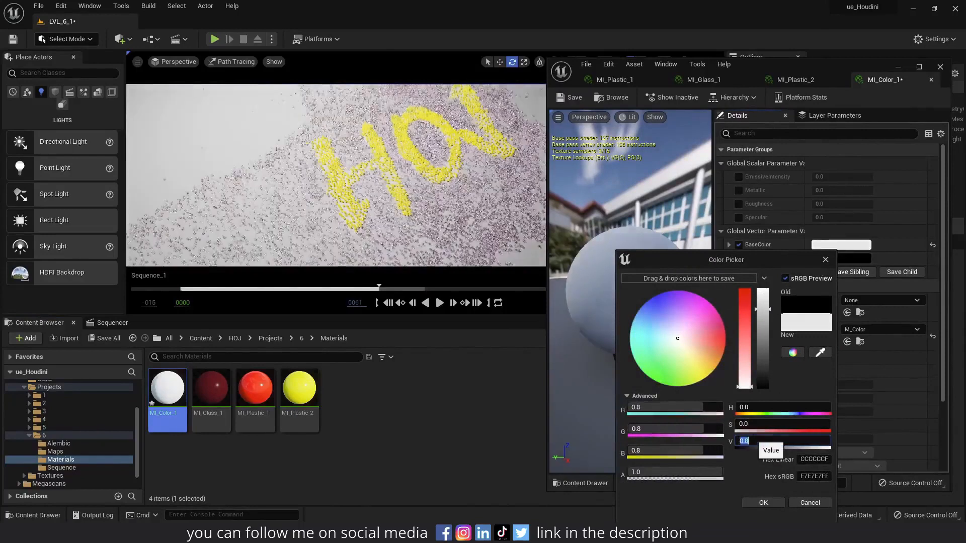
left_click(762, 503)
Enable the Specular, Roughness, Metallic and EmissiveIntensity overrides on MI_Color_1
left_click(738, 217)
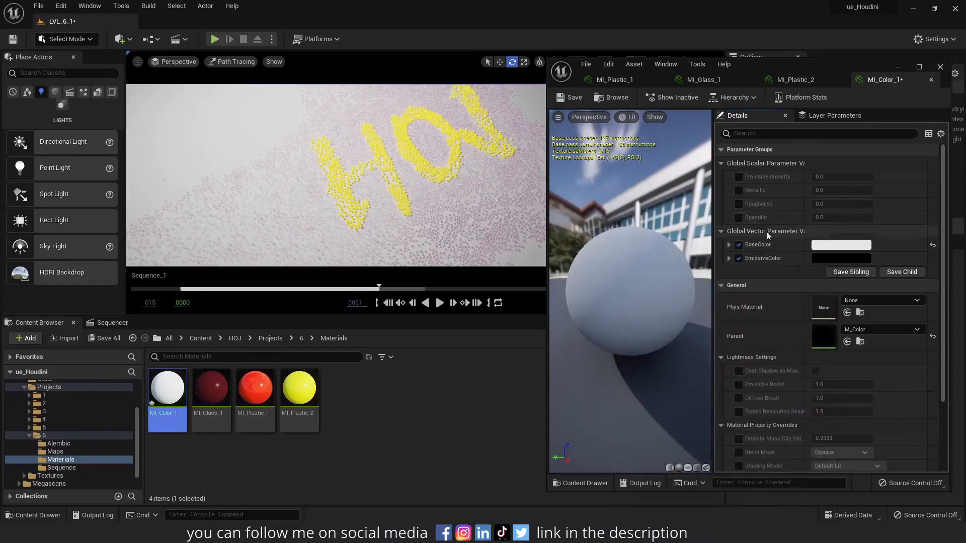
left_click(738, 204)
left_click(739, 190)
left_click(738, 177)
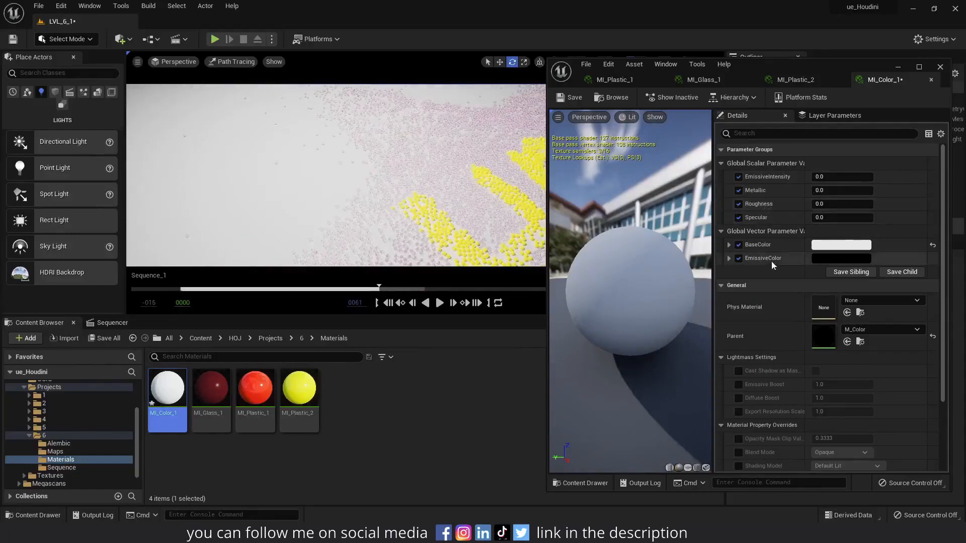
mouse_move(631, 246)
left_mouse_down()
mouse_move(702, 247)
mouse_move(646, 249)
left_mouse_up()
right_click_drag(646, 249, 646, 269)
left_click_drag(646, 269, 613, 275)
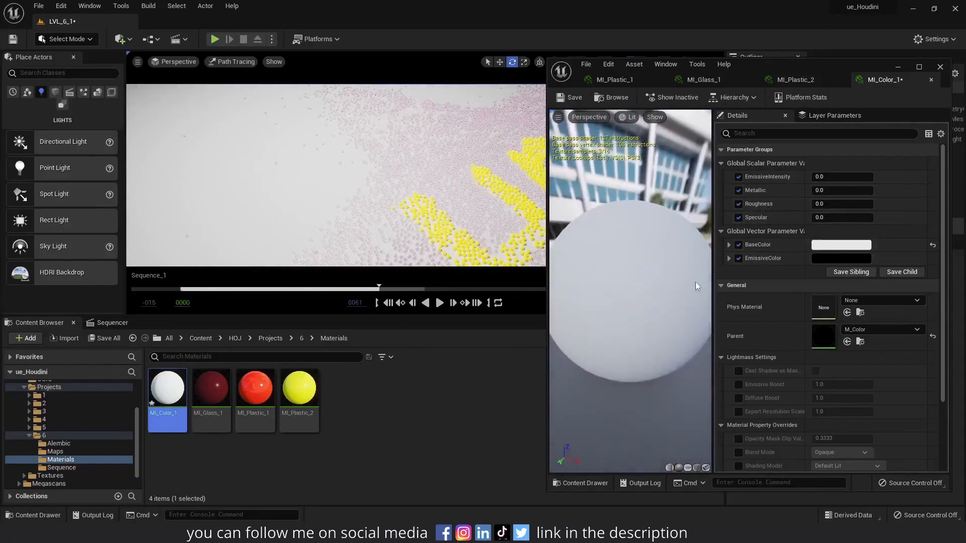
Open the parent material M_Color and examine how its parameter nodes feed the material output, then close it
scroll(811, 327, "down", 1)
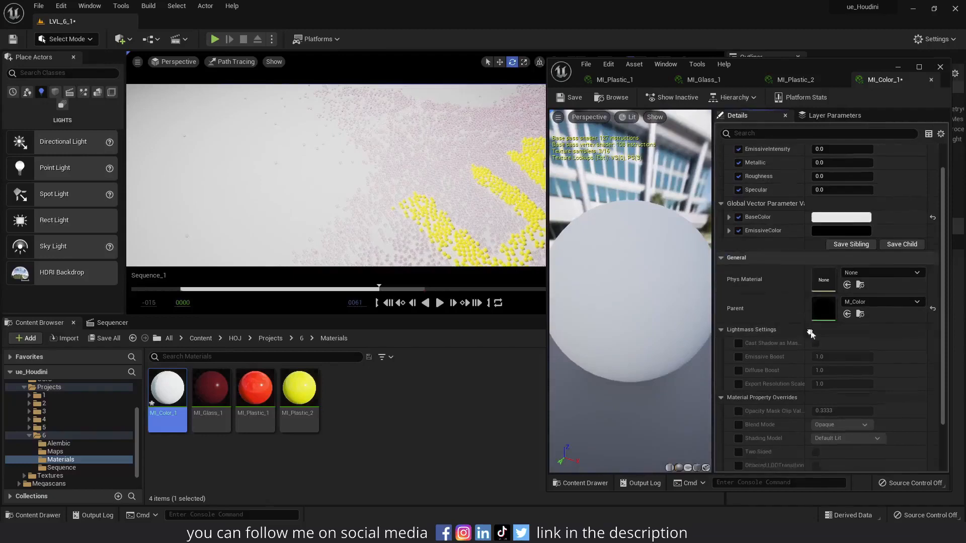
double_click(823, 307)
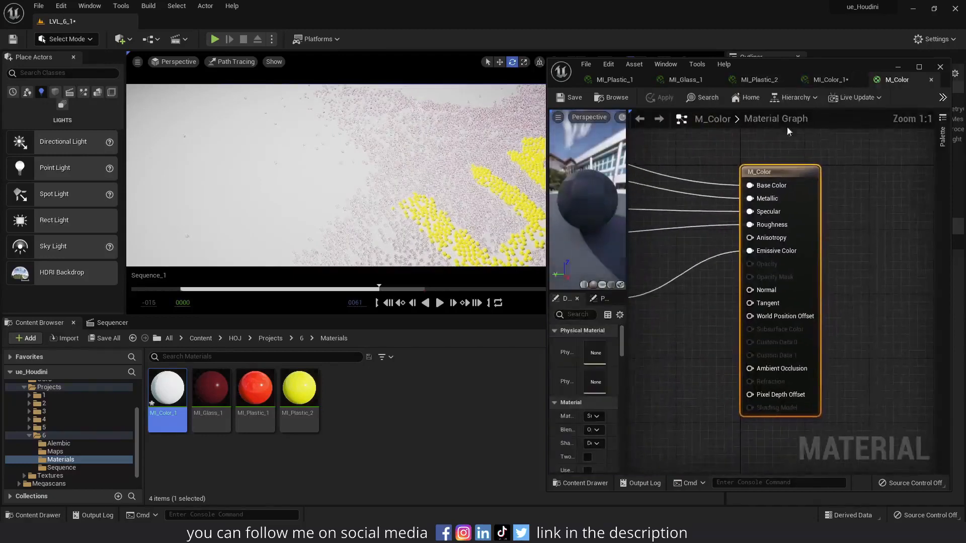
left_click(918, 66)
right_click_drag(327, 278, 743, 321)
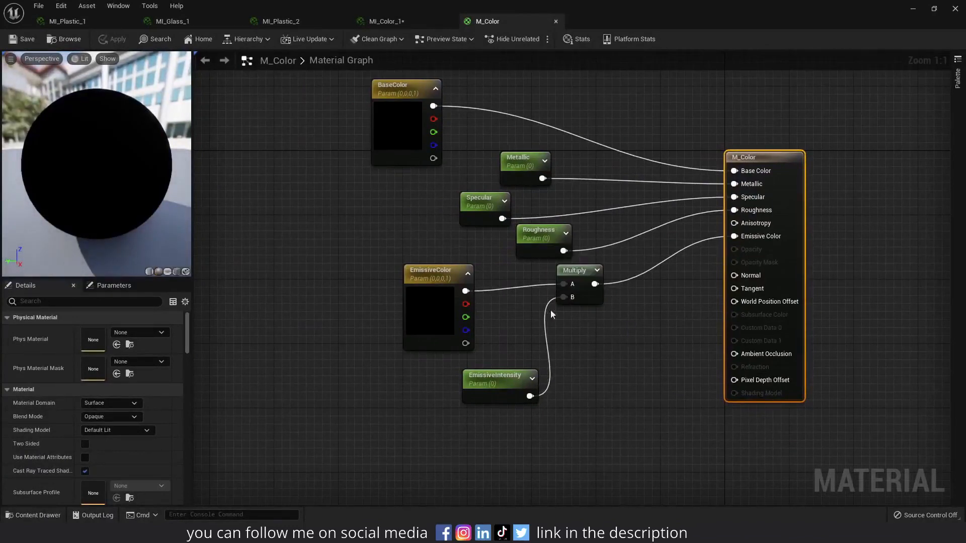
right_click_drag(648, 315, 601, 330)
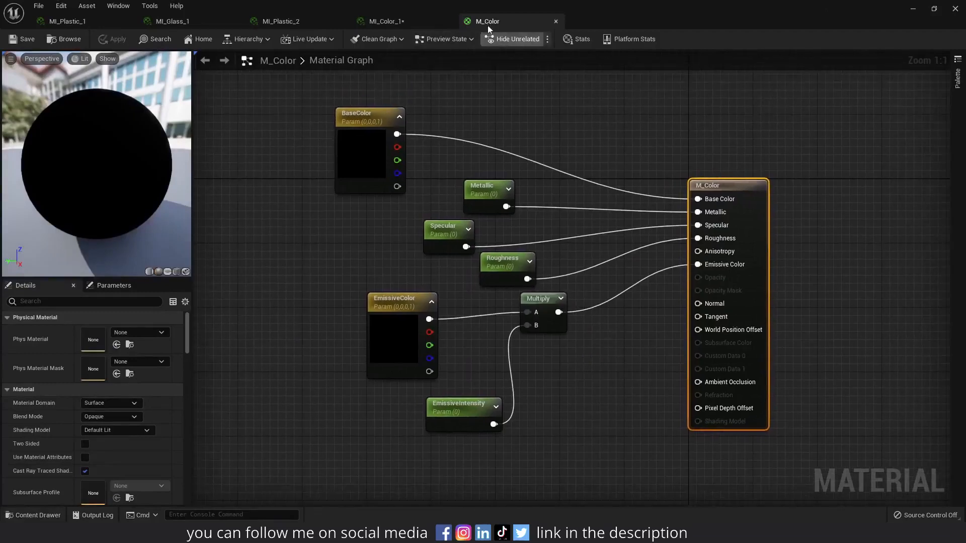
left_click(556, 22)
Set Roughness to 0.1 and Specular to 0.5 on MI_Color_1, save the instance and shrink its editor to reveal the level
left_click_drag(307, 172, 420, 174)
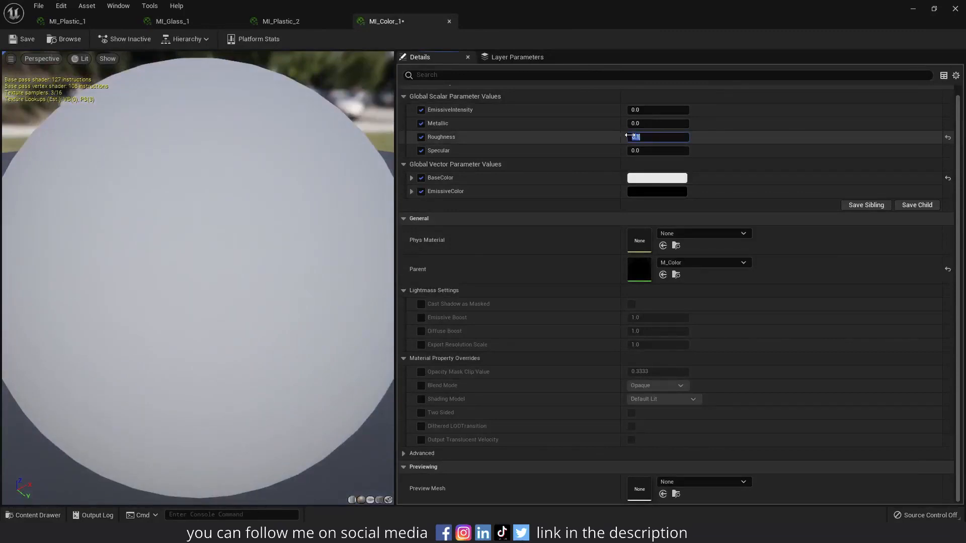
left_click(647, 154)
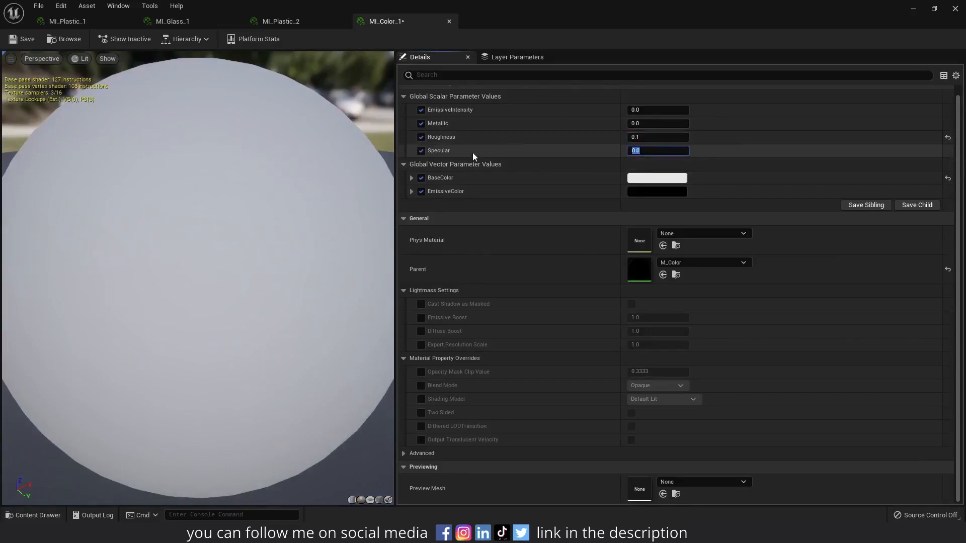
type("5")
key("Return")
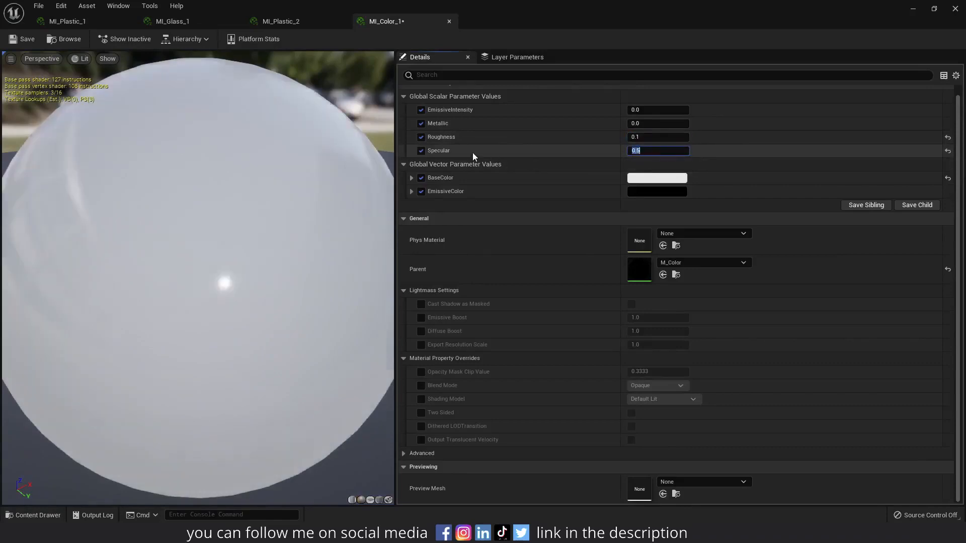
left_click_drag(100, 194, 166, 189)
left_click(27, 38)
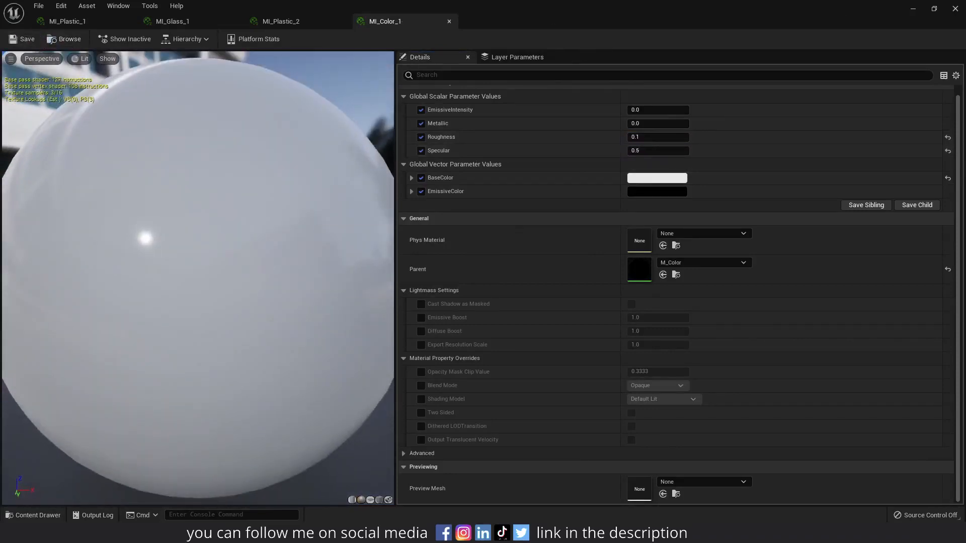
left_click(936, 9)
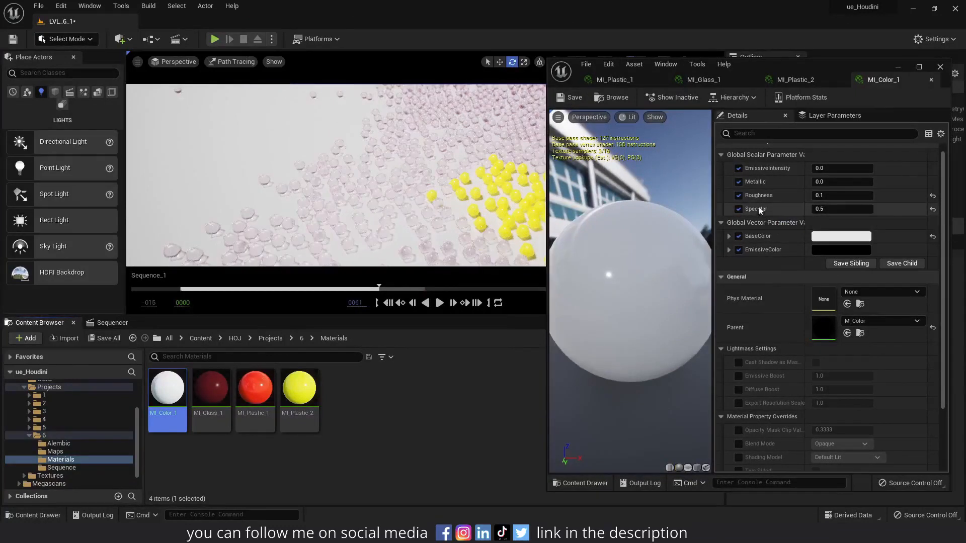
Try a Metallic value of 1 on MI_Color_1 and inspect the floor and grains in the level
left_click(831, 182)
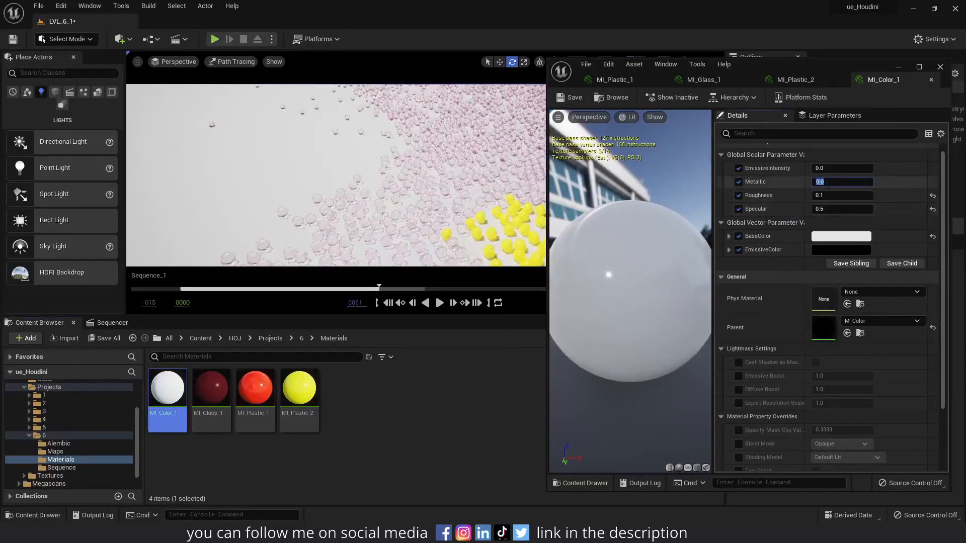
type("1")
key("Return")
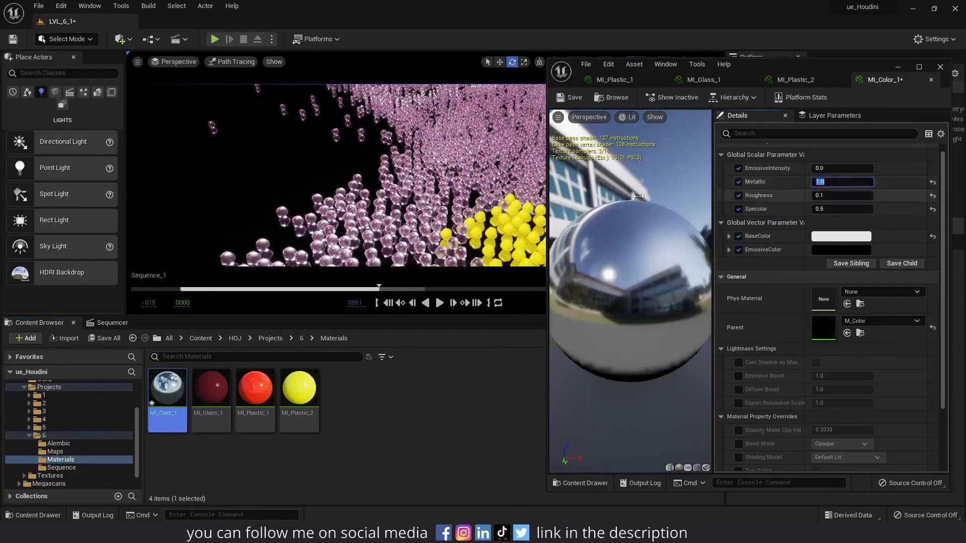
right_click_drag(382, 176, 358, 202)
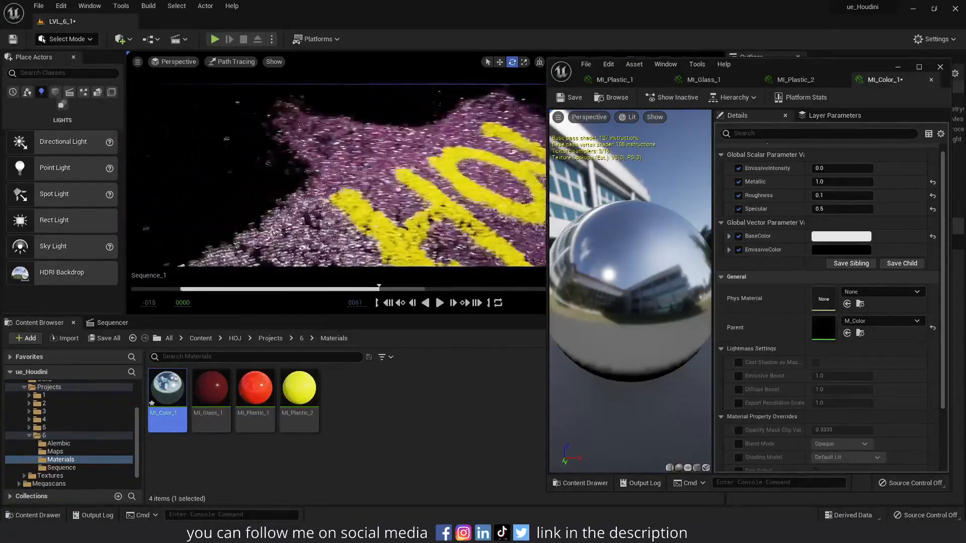
Try a Metallic value of 0.2 on MI_Color_1, then return it to 0
left_click(820, 182)
type("0.2")
key("Return")
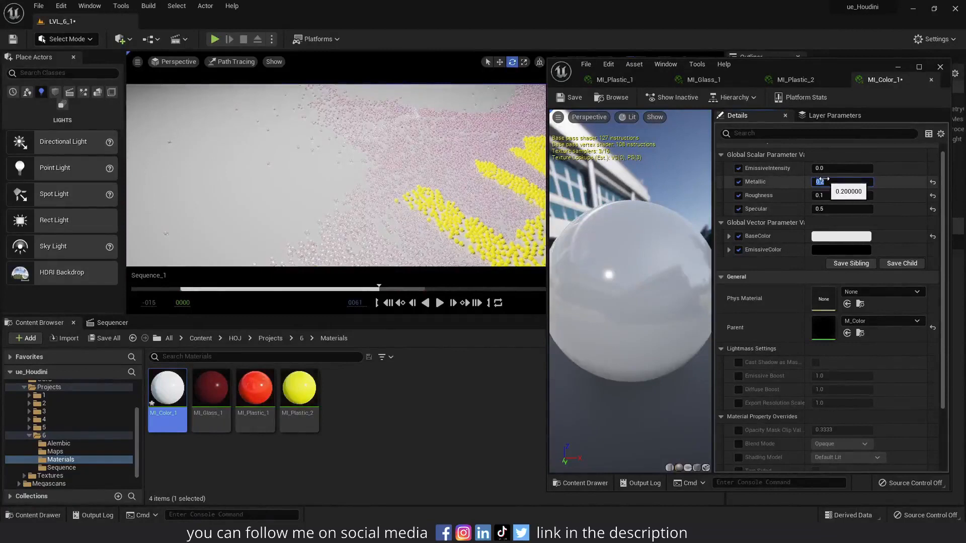
type("0")
key("Return")
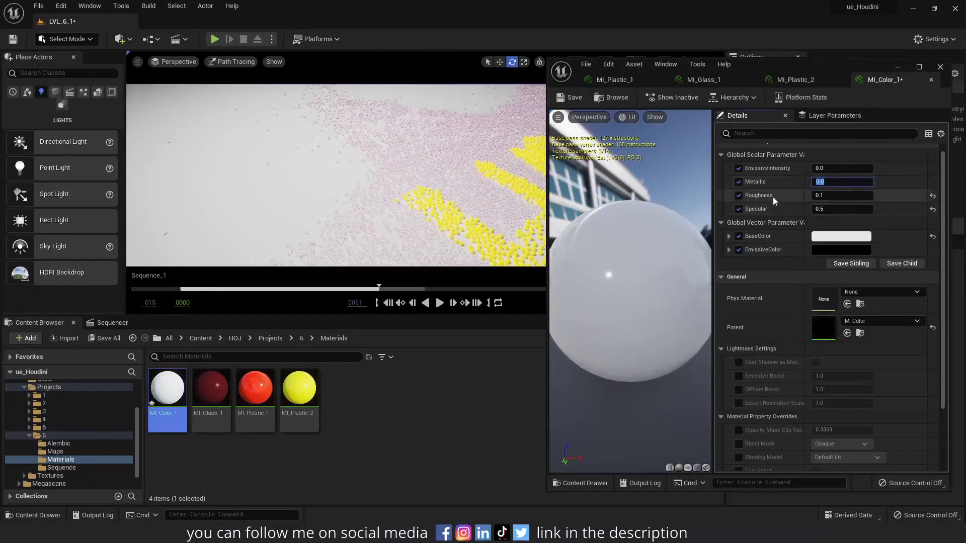
right_click_drag(412, 196, 411, 196)
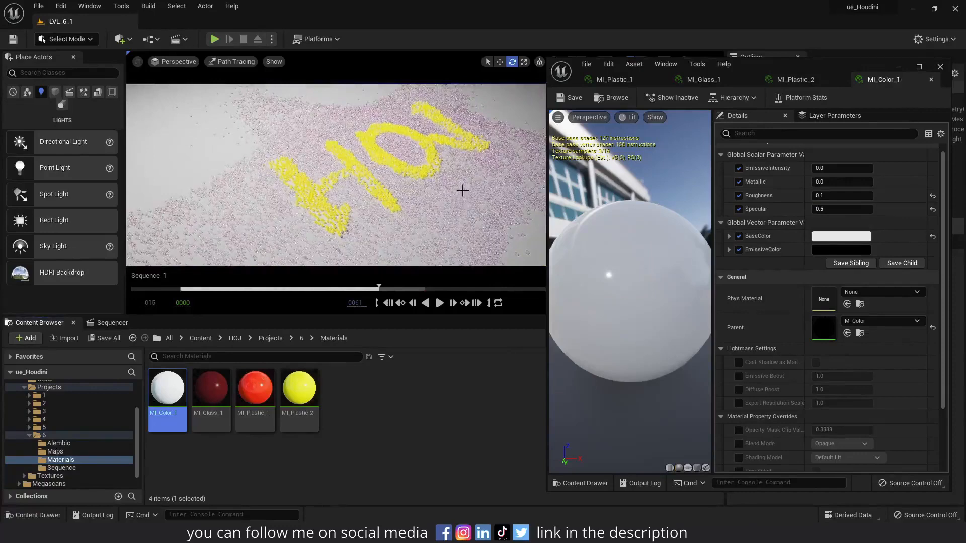
Duplicate the LVL_6_1 level in the Maps folder as LVL_6_2 and open the copy
right_click_drag(462, 189, 463, 190)
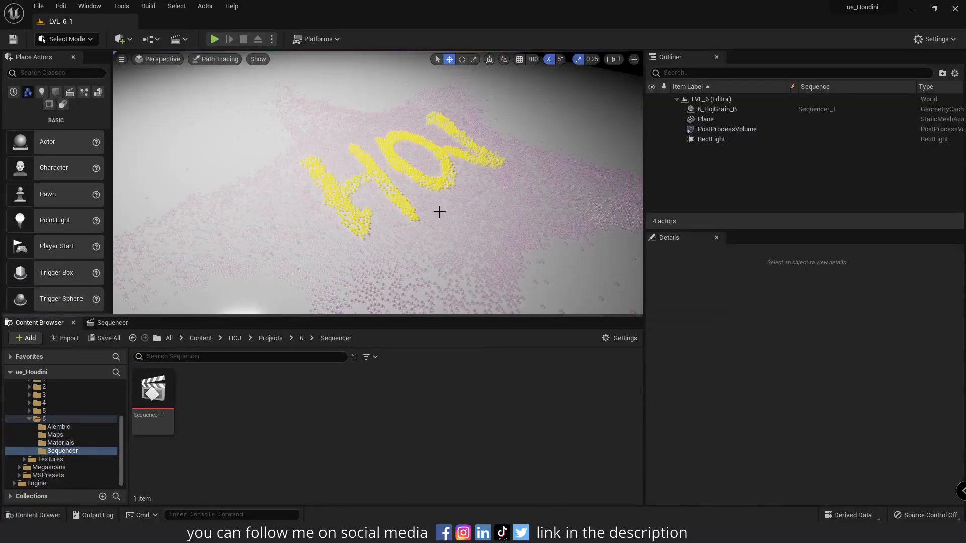
right_click_drag(438, 213, 438, 212)
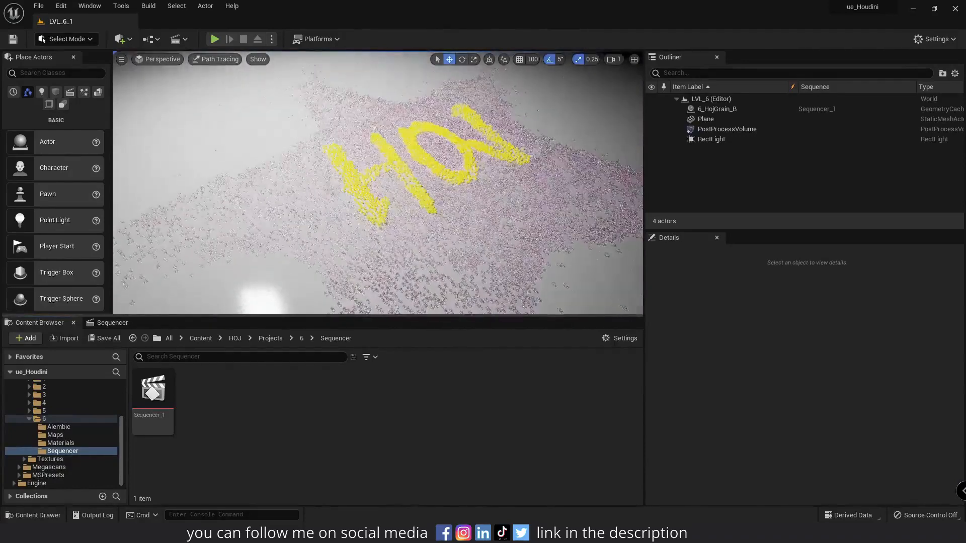
left_click(108, 435)
left_click(153, 397)
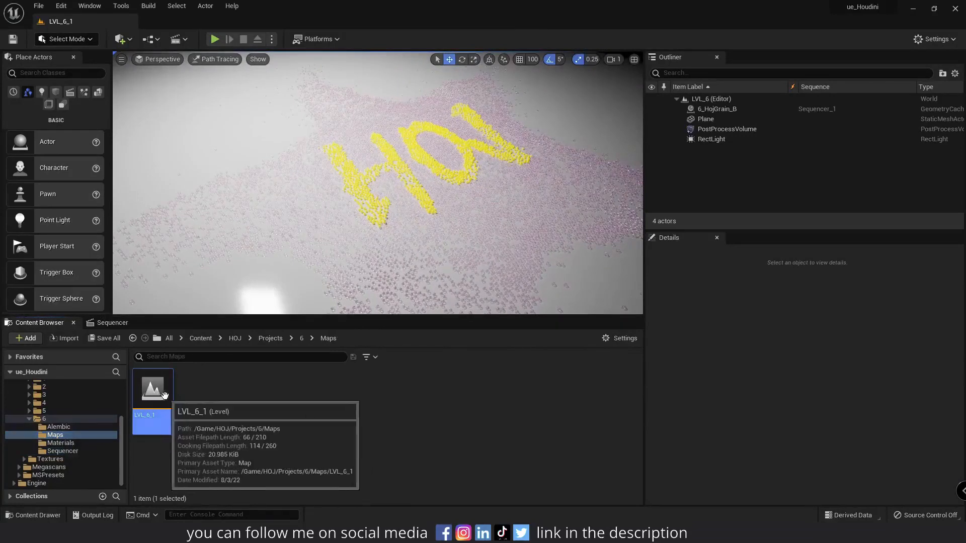
key("ctrl+d")
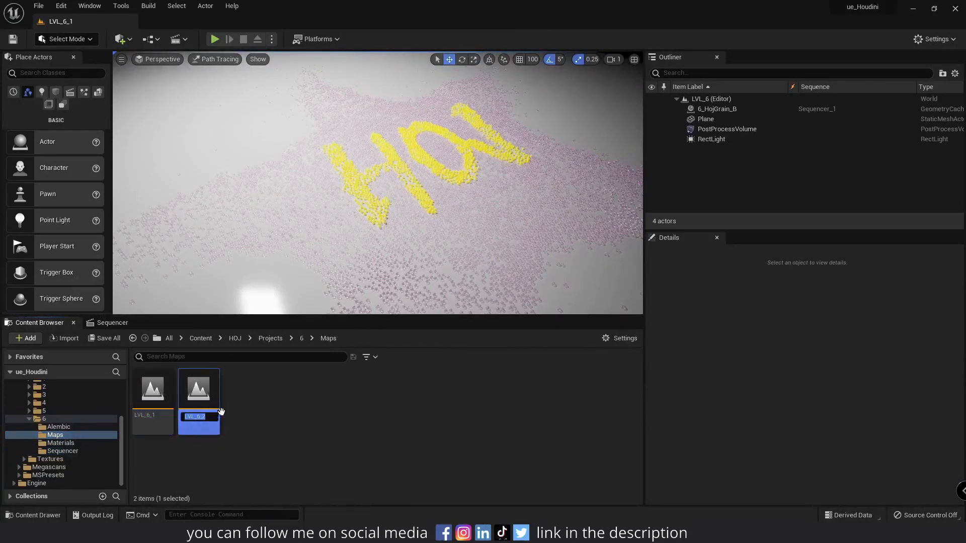
key("Return")
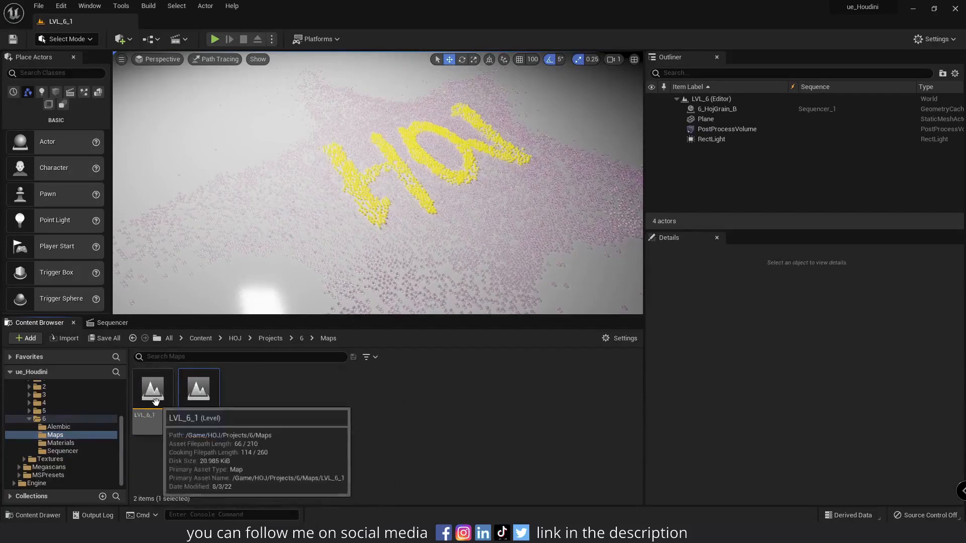
double_click(201, 390)
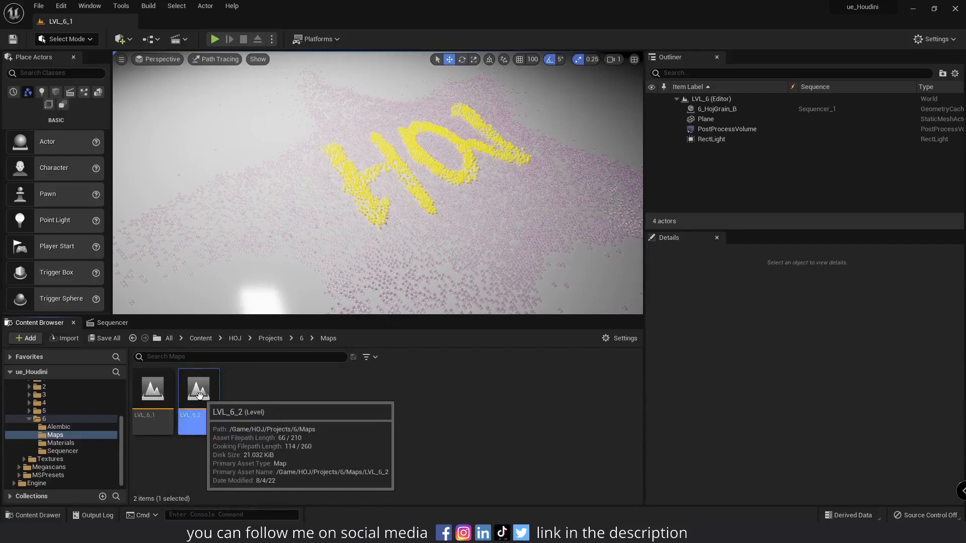
mouse_move(341, 177)
right_mouse_down()
mouse_move(338, 162)
mouse_move(352, 151)
mouse_move(338, 185)
right_mouse_up()
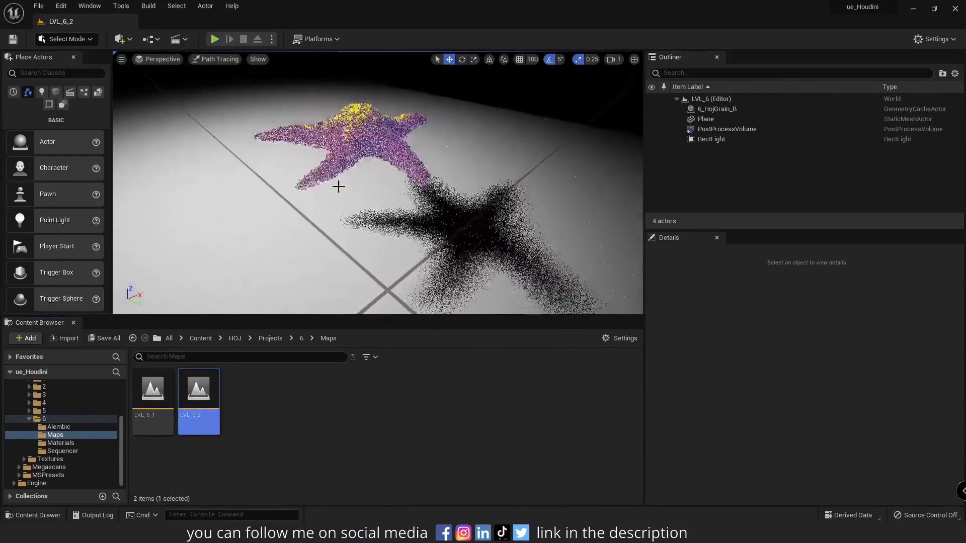
Rename the Sequencer_1 level sequence in the Sequencer folder to Sequencer_6_1
left_click(62, 451)
left_click(147, 414)
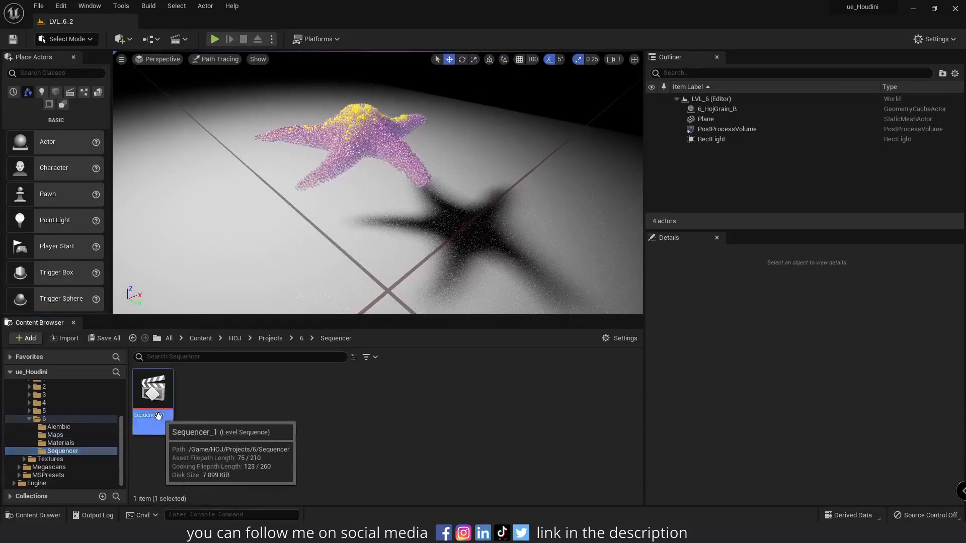
left_click(147, 415)
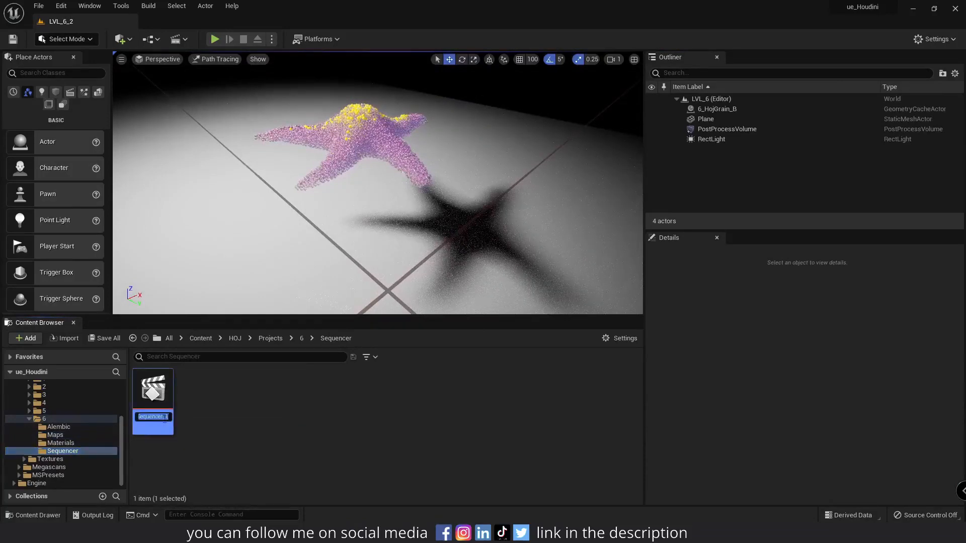
left_click(165, 419)
type("6_1")
key("Return")
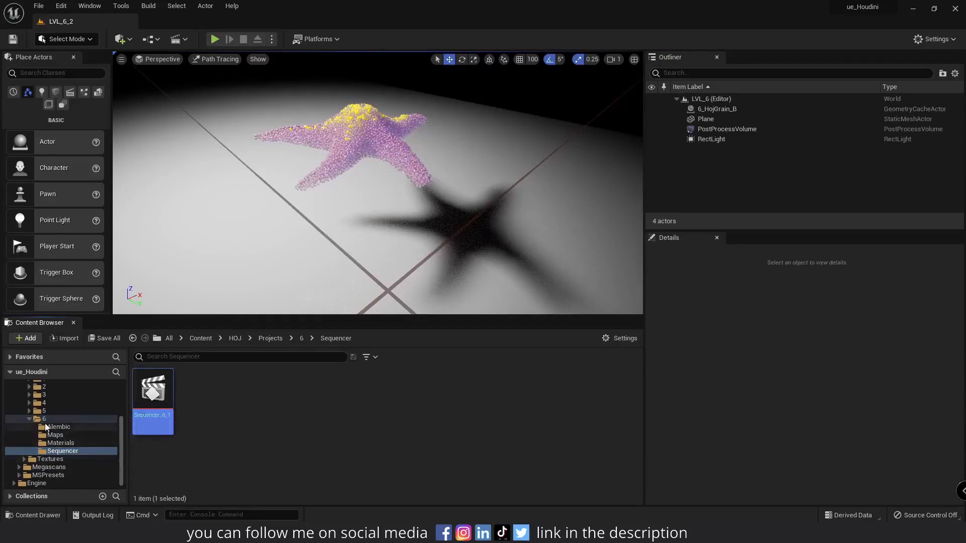
Open the Sequencer_6_1 level sequence and reassign its missing 6_HojGrain_B track to the 6_HojGrain_B actor in the level
double_click(161, 390)
left_click(46, 372)
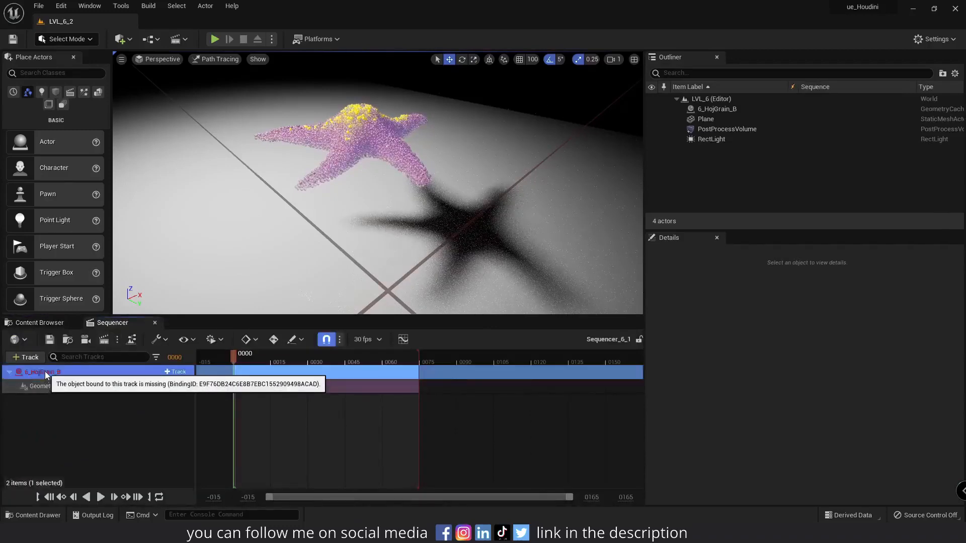
right_click(50, 373)
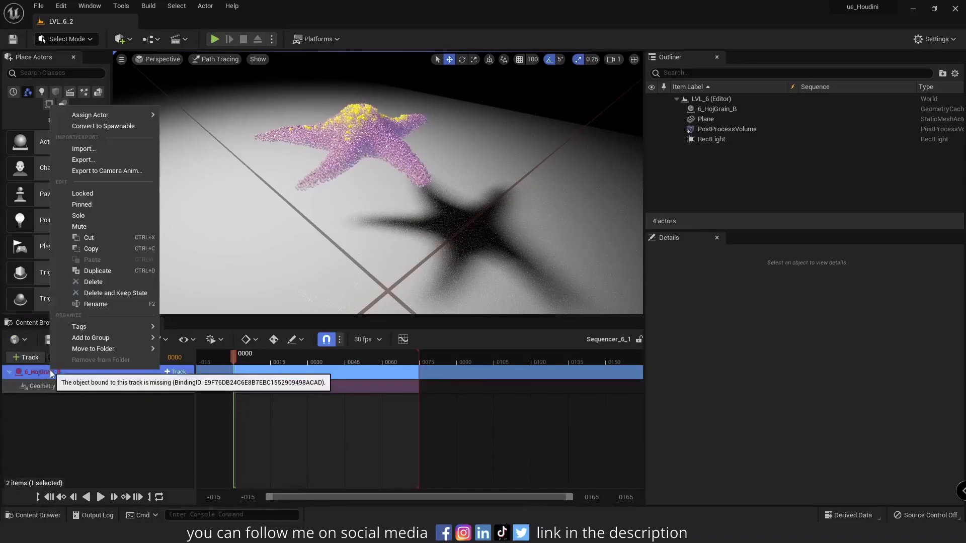
mouse_move(101, 115)
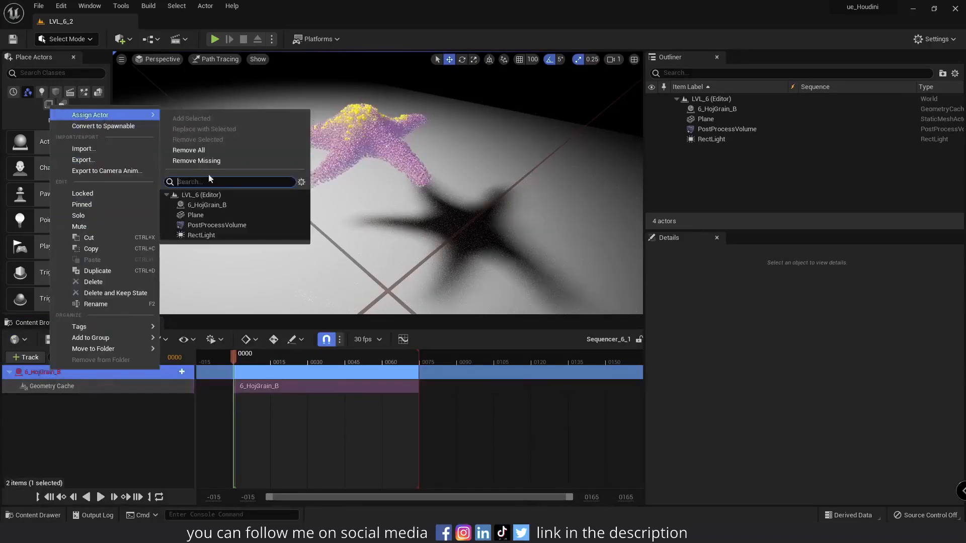
left_click(209, 204)
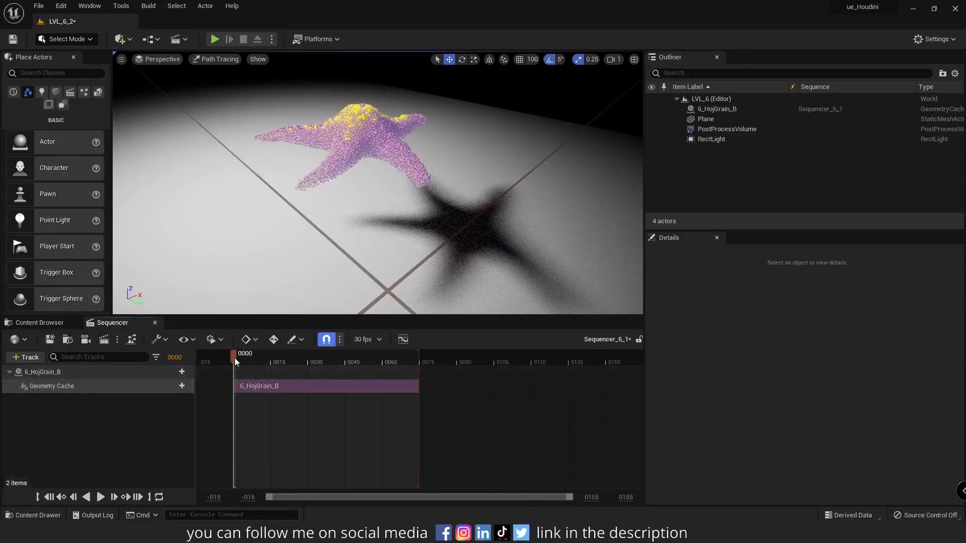
Scrub through the grain animation, and extend the end of the sequence's playback range to about frame 90
left_click_drag(235, 358, 246, 360)
left_click_drag(374, 365, 382, 365)
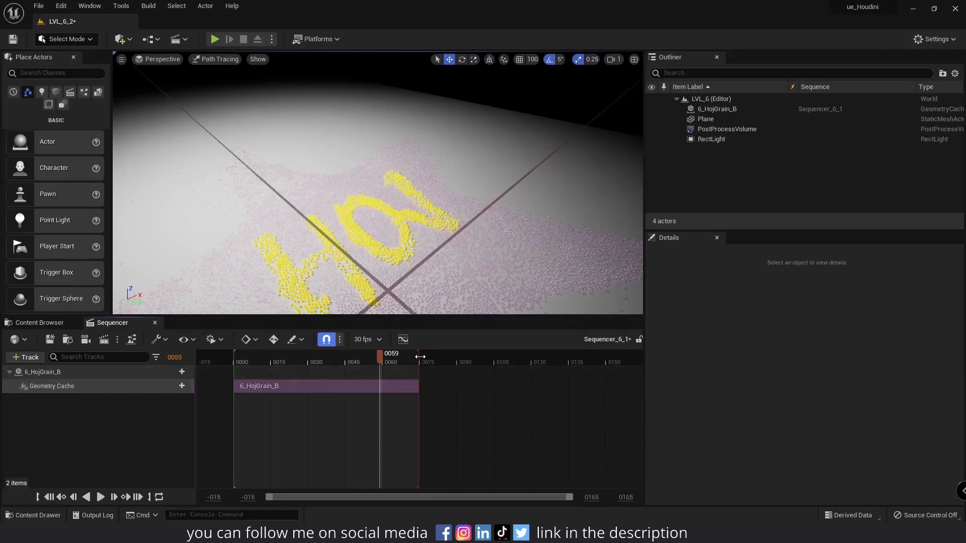
left_click_drag(420, 356, 457, 359)
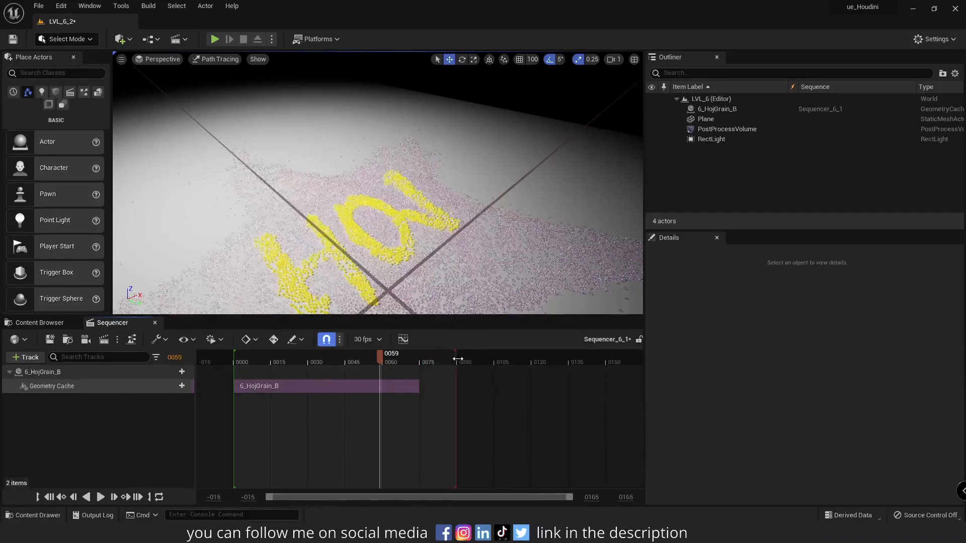
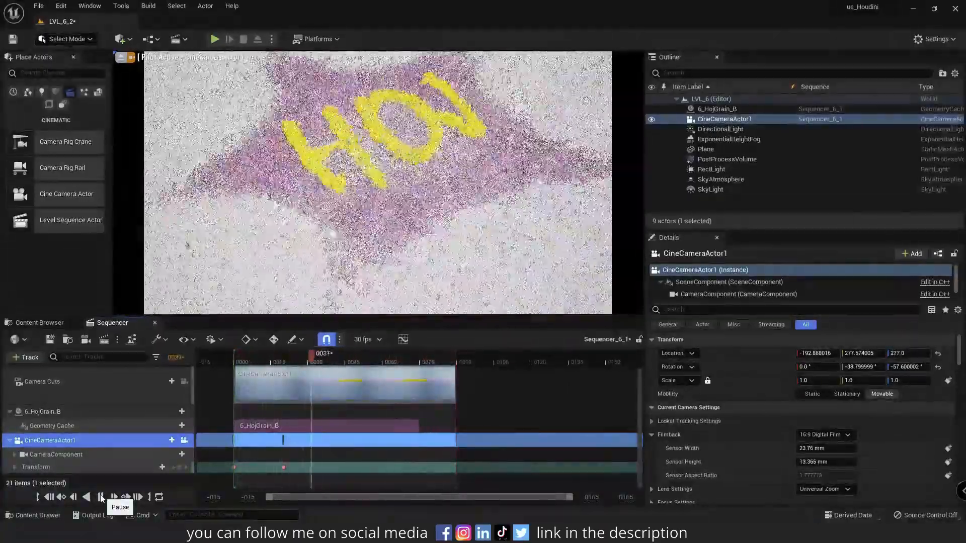
Stop playback, return to frame 0, raise CineCameraActor1 to a Z location of 600, and key its transform there
left_click(101, 497)
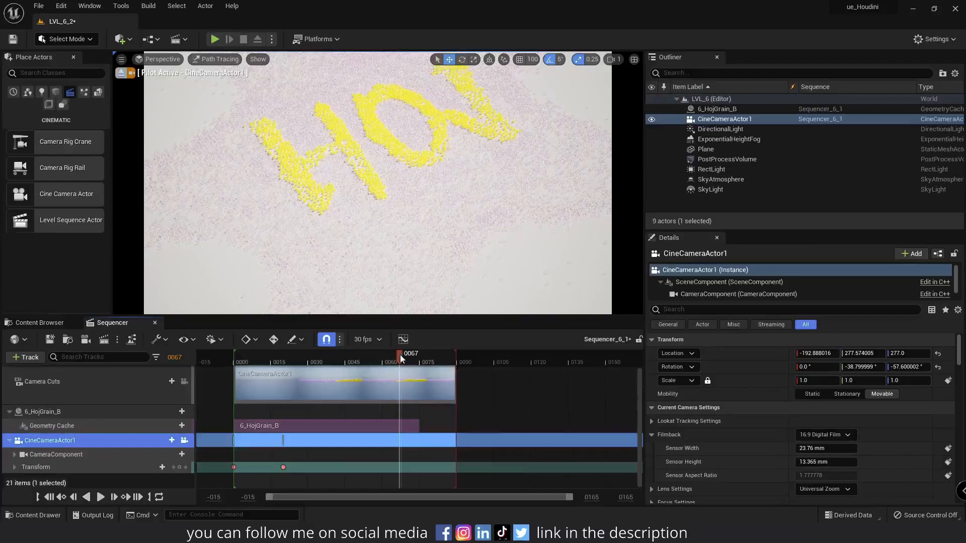
left_click_drag(400, 355, 234, 364)
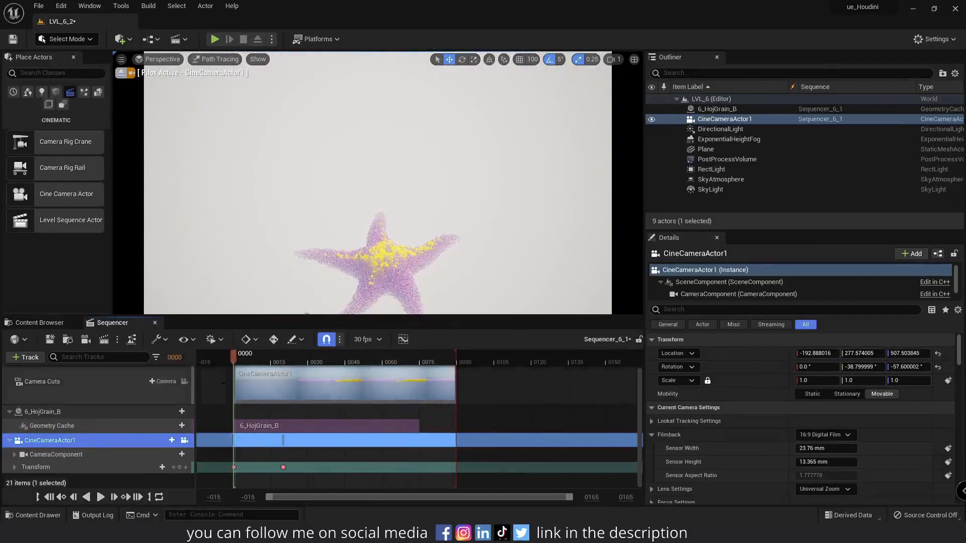
left_click_drag(903, 353, 950, 353)
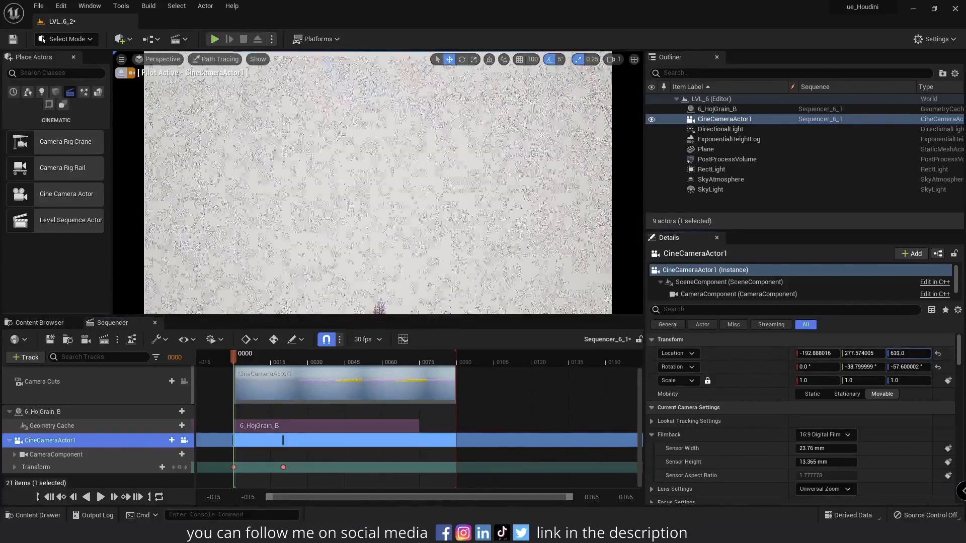
left_click_drag(944, 353, 932, 353)
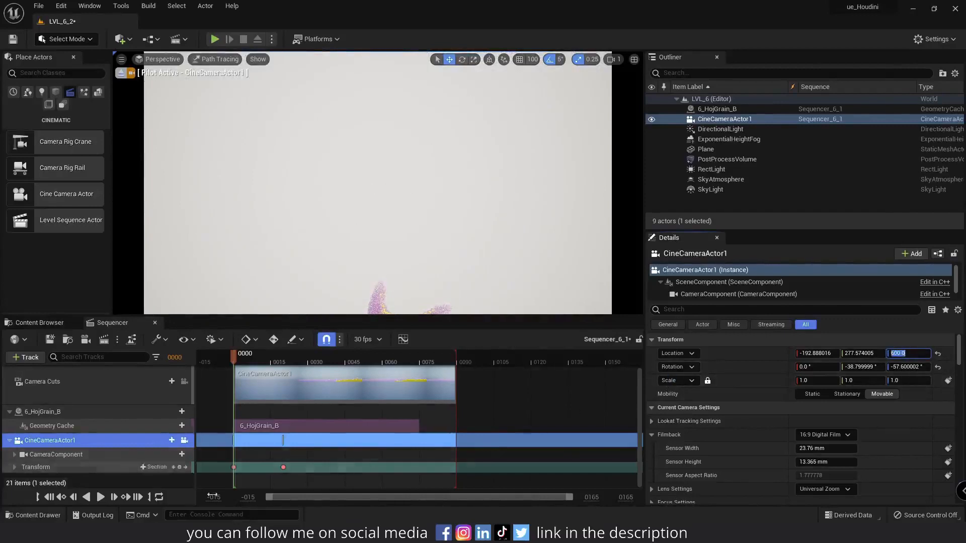
left_click(180, 468)
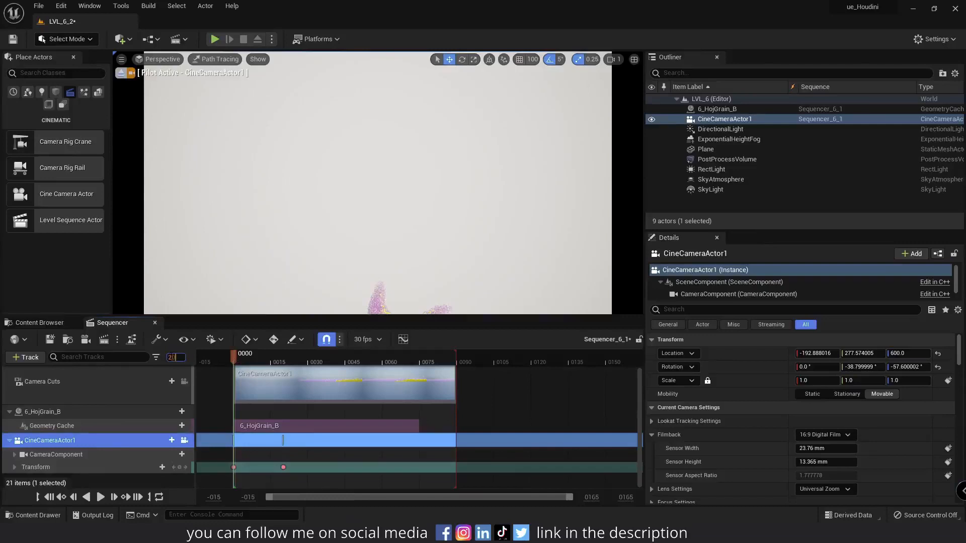
At frame 20, set CineCameraActor1's Z location to 200 and key its transform
type("20")
key("Return")
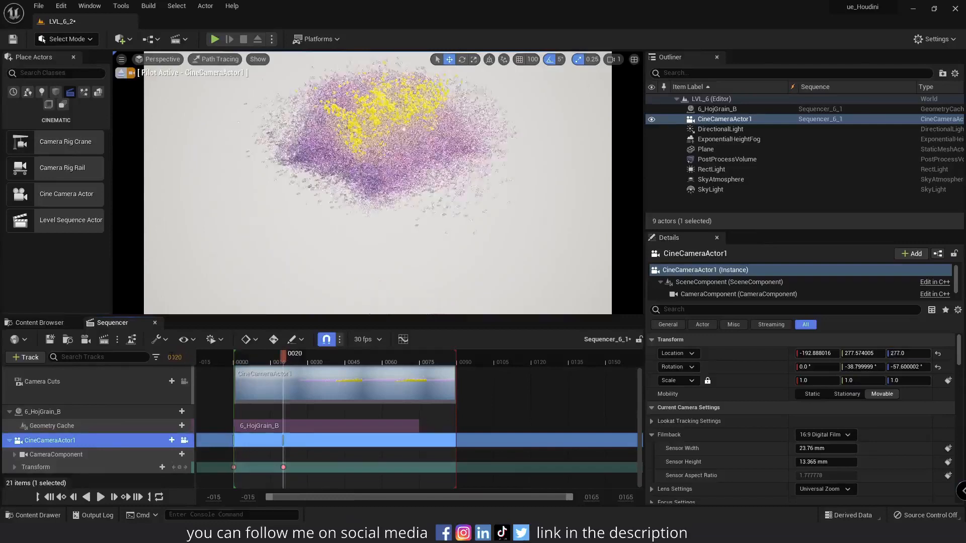
mouse_move(900, 353)
left_mouse_down()
mouse_move(860, 353)
mouse_move(915, 354)
mouse_move(904, 354)
left_mouse_up()
left_click(903, 354)
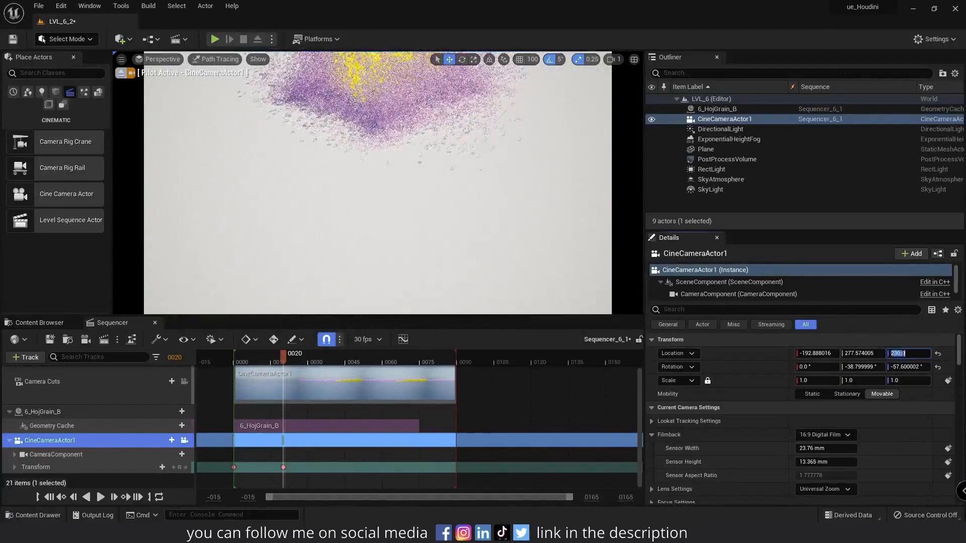
type("200")
key("Return")
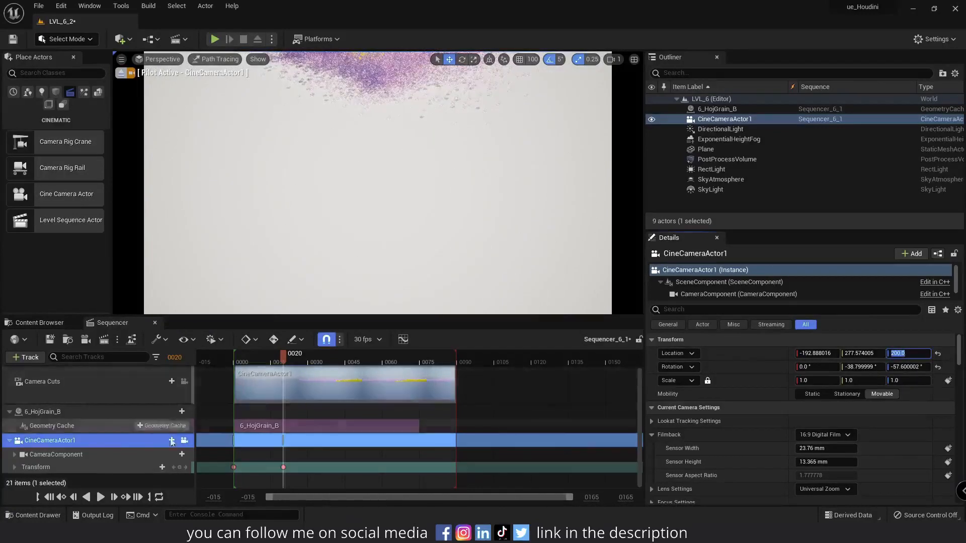
left_click(179, 467)
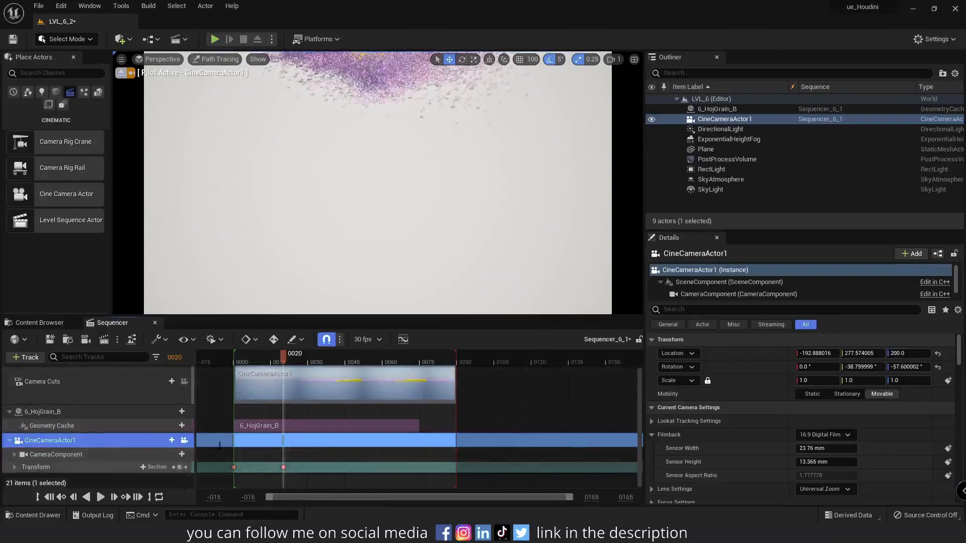
At frame 50, set CineCameraActor1's Z location to 322 and add a transform keyframe
left_click_drag(285, 358, 347, 365)
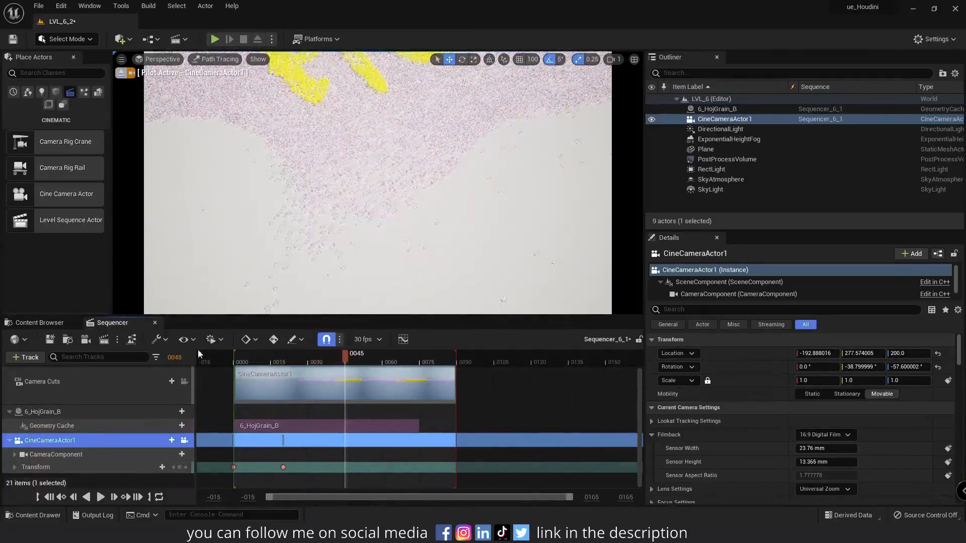
key("Return")
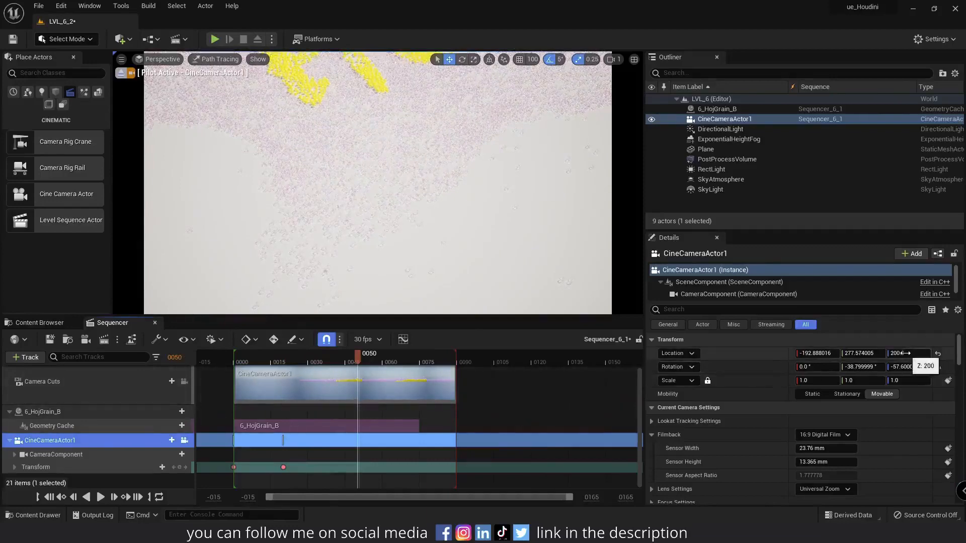
mouse_move(906, 353)
left_mouse_down()
mouse_move(937, 354)
mouse_move(901, 353)
left_mouse_up()
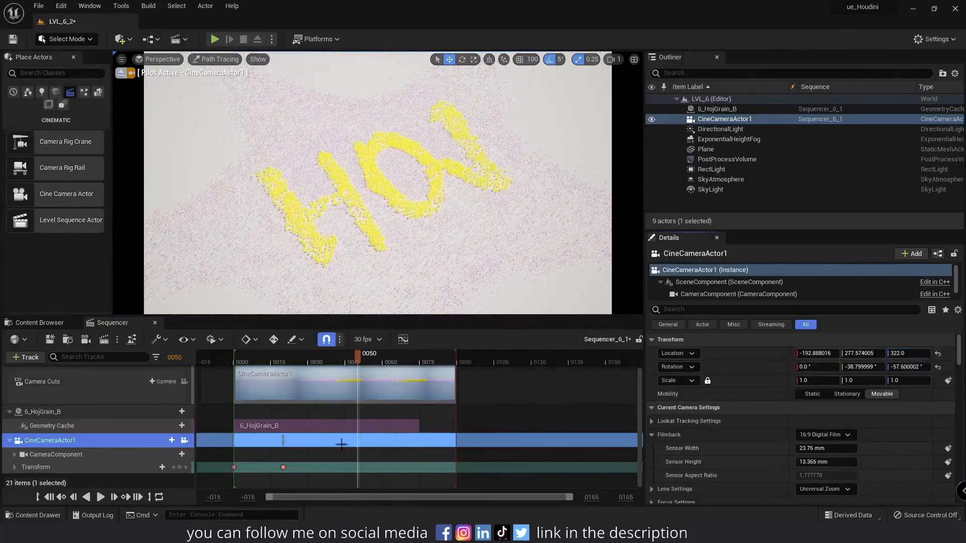
left_click(180, 468)
Play the sequence from its first frame to review the camera's three-key vertical move
left_click(48, 497)
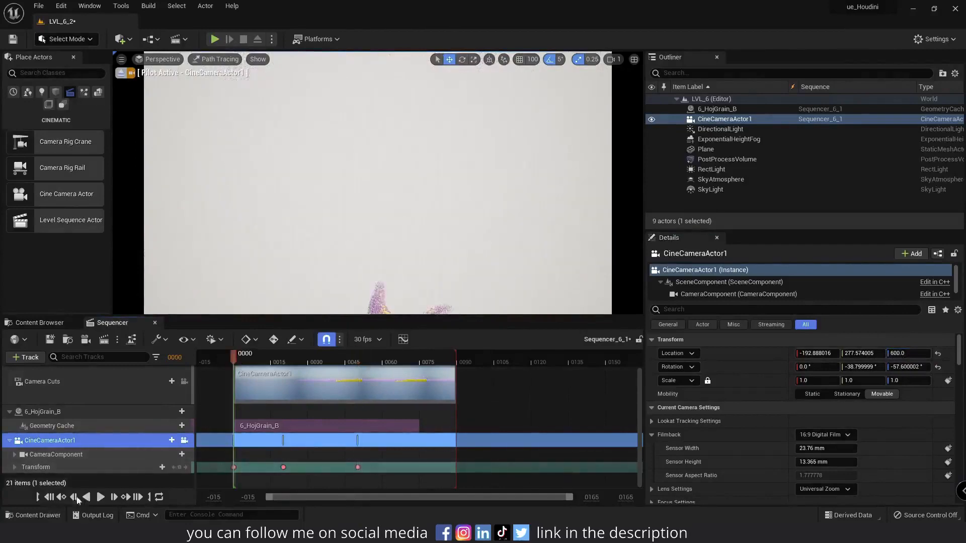
left_click(100, 498)
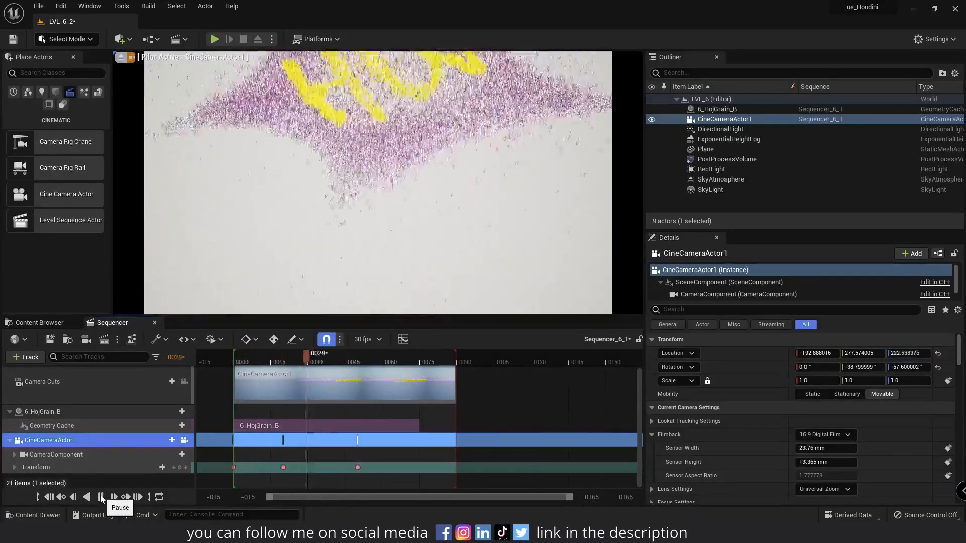
left_click(100, 497)
left_click(101, 497)
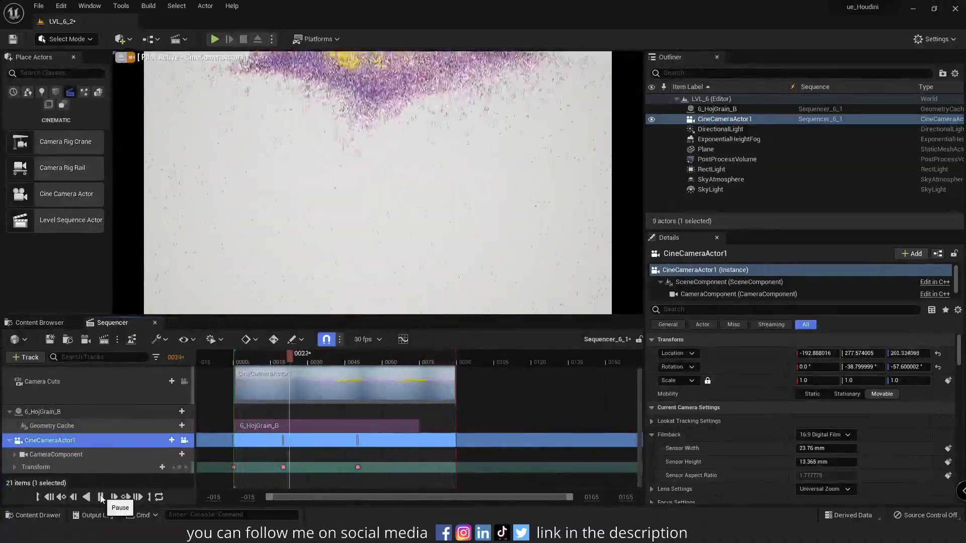
left_click(100, 498)
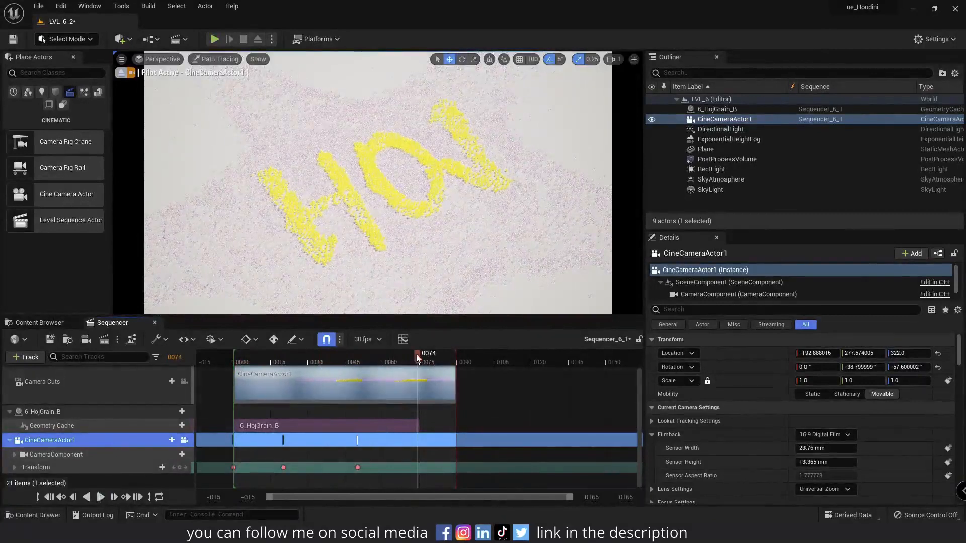
Find the earlier moment for the camera to settle, and move its last transform keyframe to frame 35
left_click_drag(417, 358, 356, 365)
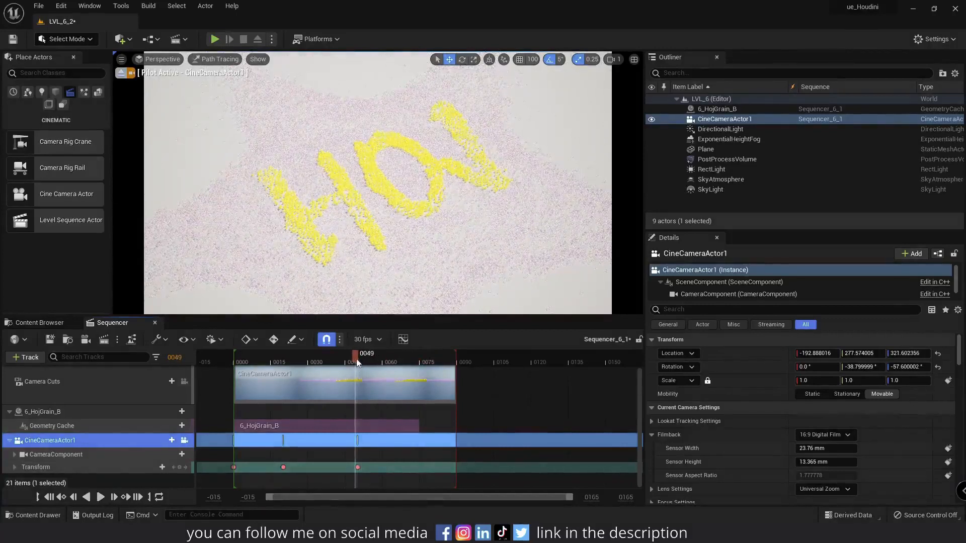
left_click_drag(350, 363, 325, 358)
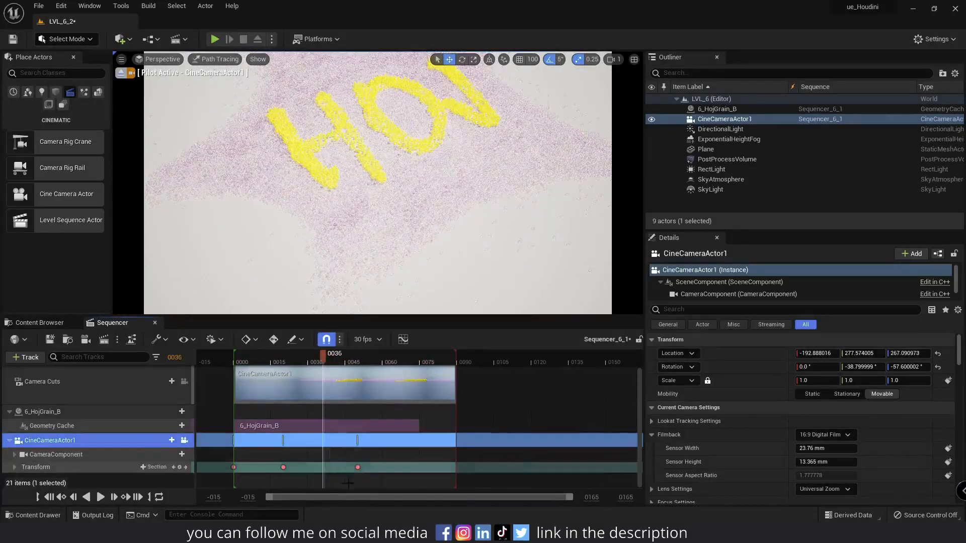
left_click_drag(356, 467, 321, 467)
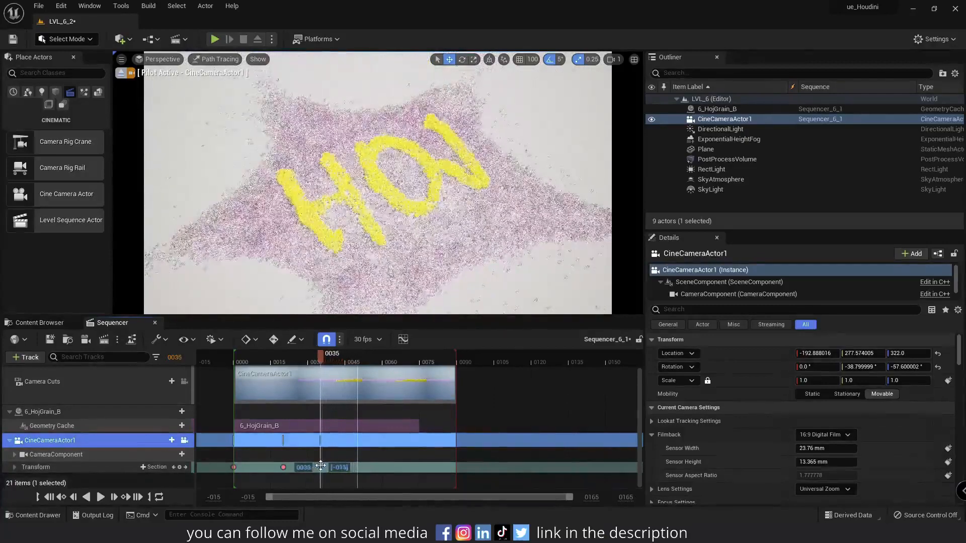
Replay the sequence from the start to check the retimed camera move
left_click(52, 497)
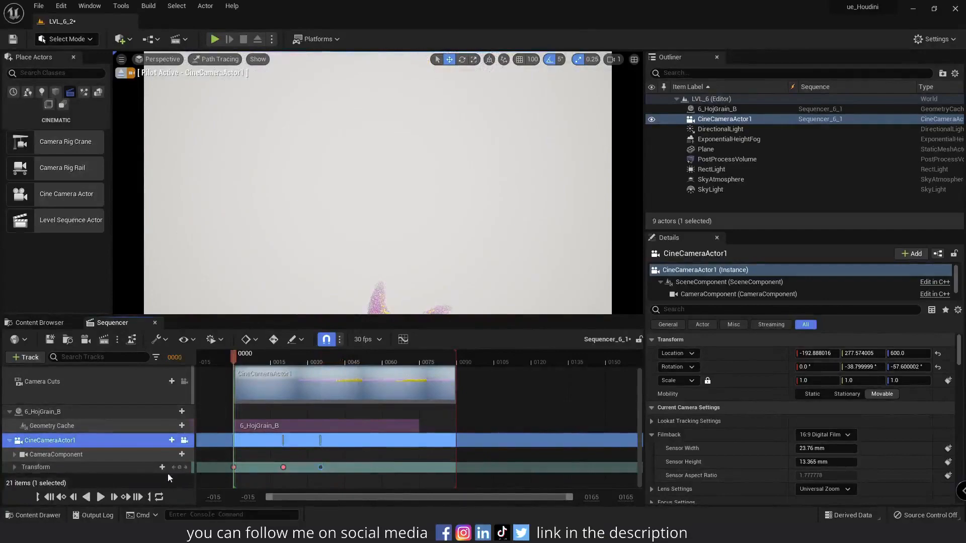
left_click(101, 498)
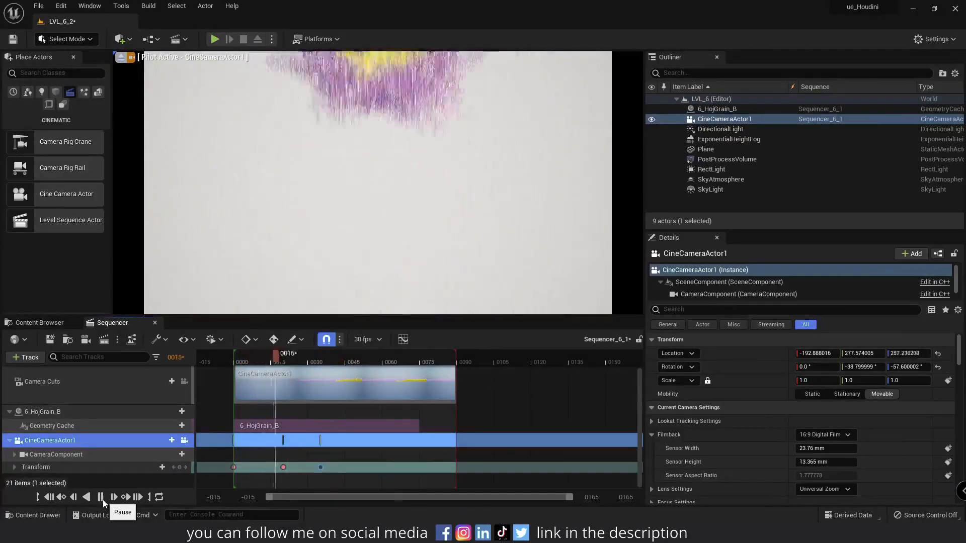
left_click(102, 498)
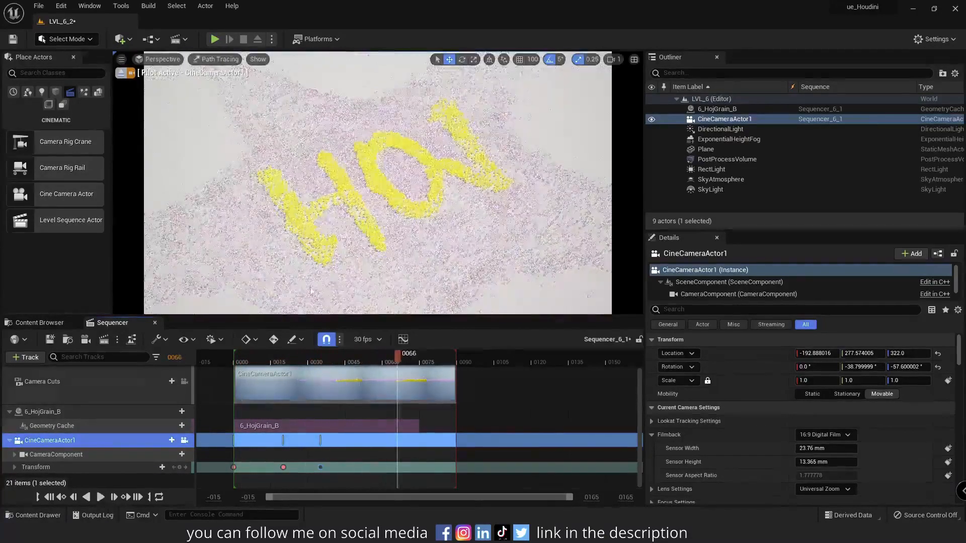
Open the curve editor for CineCameraActor1 and isolate its transform's Location Z curve
left_click(408, 340)
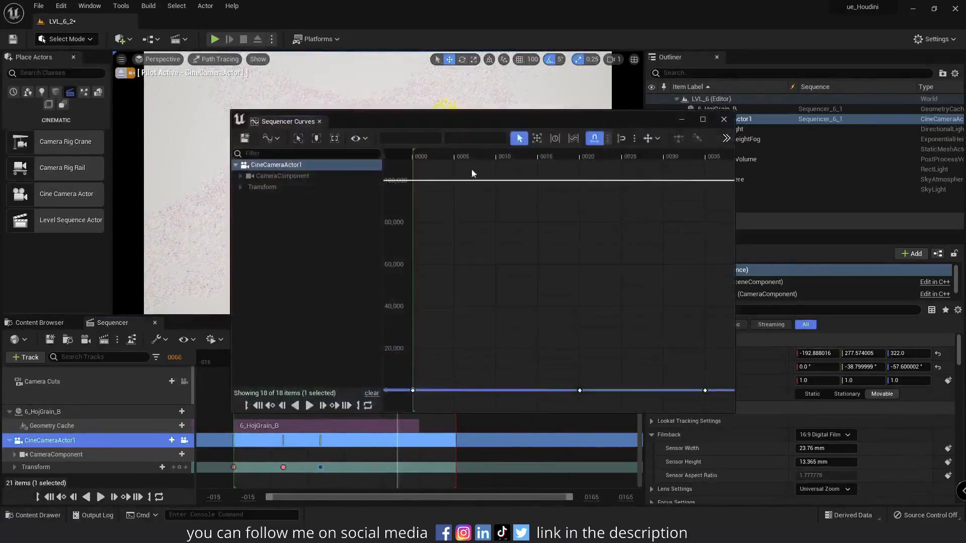
left_click(241, 187)
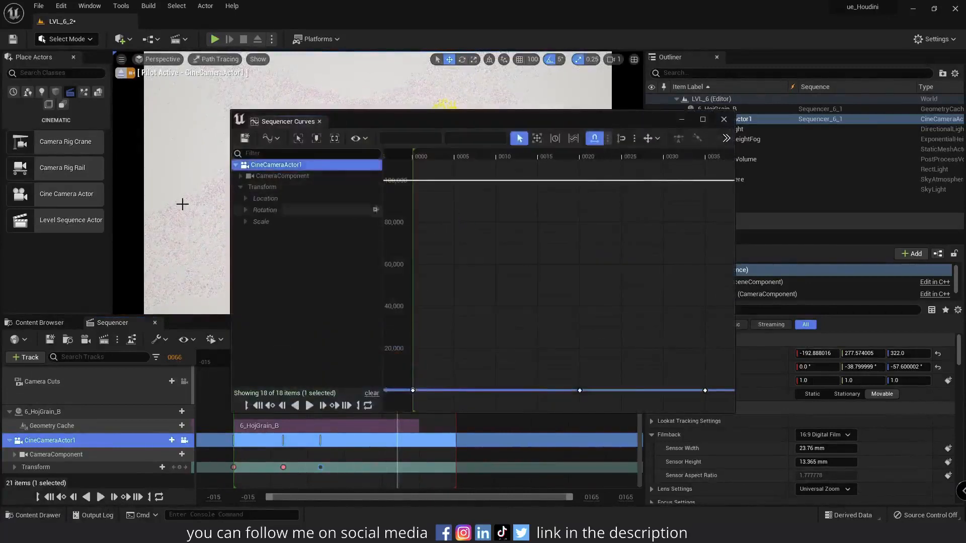
left_click(245, 198)
left_click(259, 208)
scroll(606, 288, "down", 4)
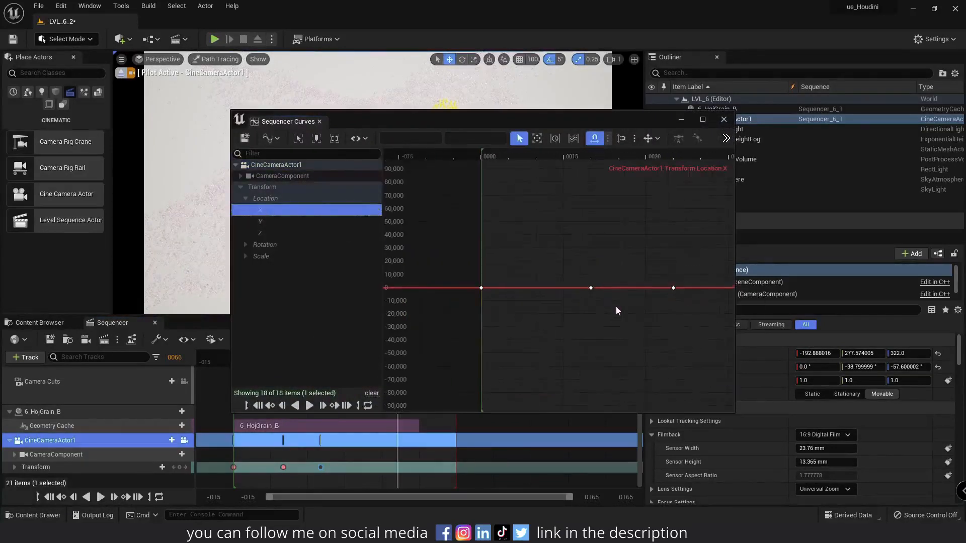
left_click(266, 224)
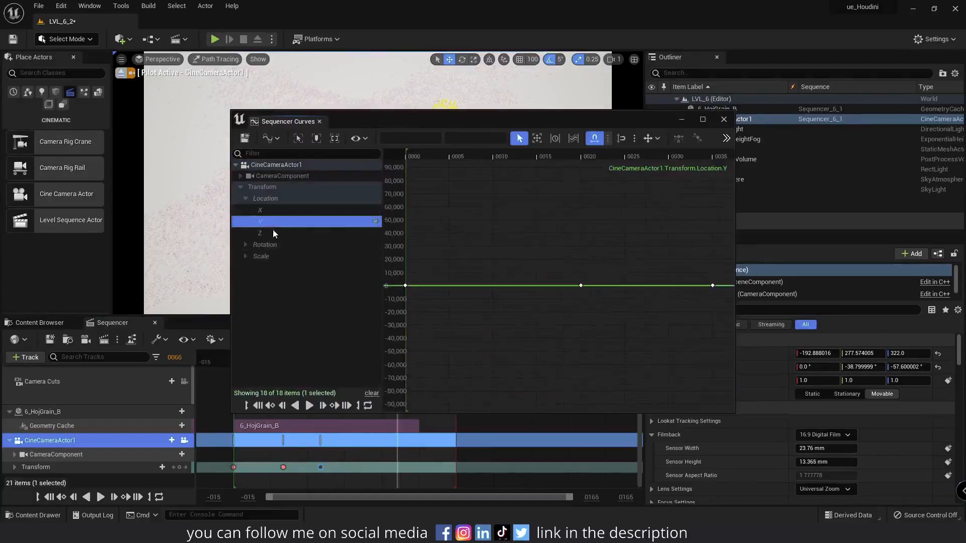
left_click(274, 231)
scroll(491, 286, "down", 2)
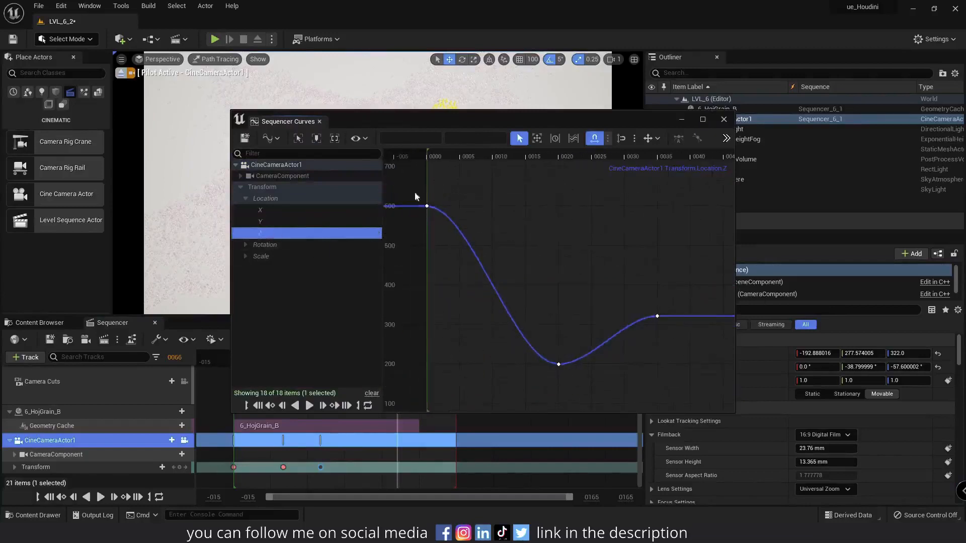
Set all three keys on the camera's Location Z curve to linear interpolation and close the curve editor
left_click_drag(412, 187, 579, 336)
left_click_drag(683, 385, 683, 386)
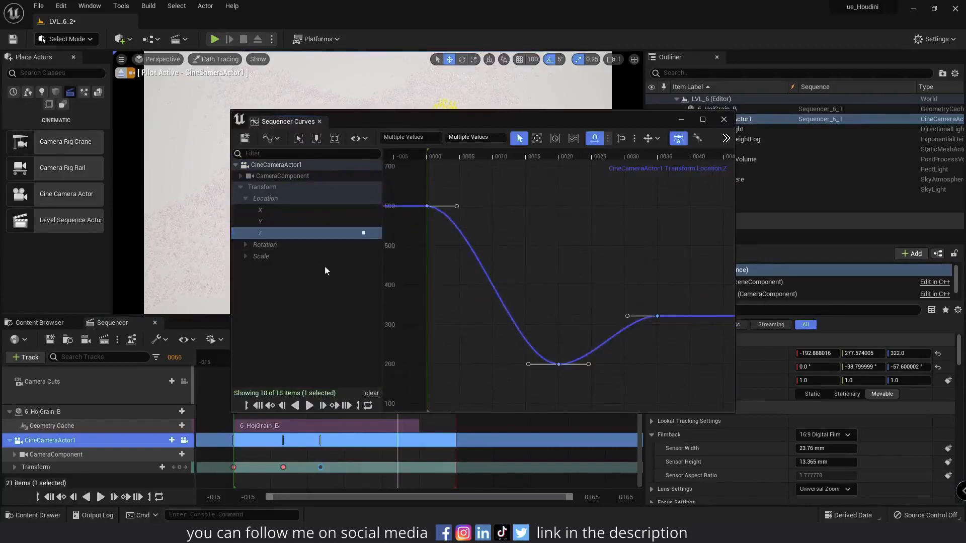
right_click(655, 319)
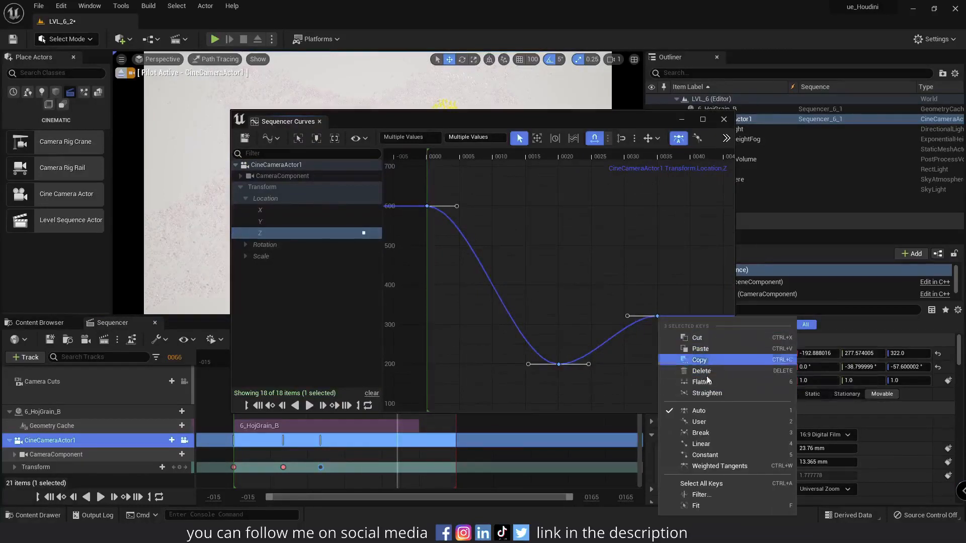
left_click(711, 447)
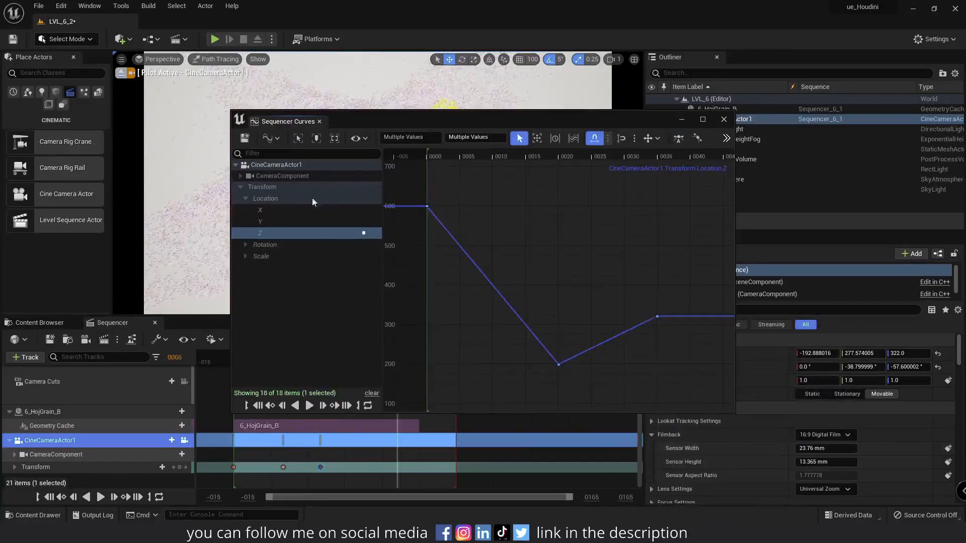
left_click(319, 121)
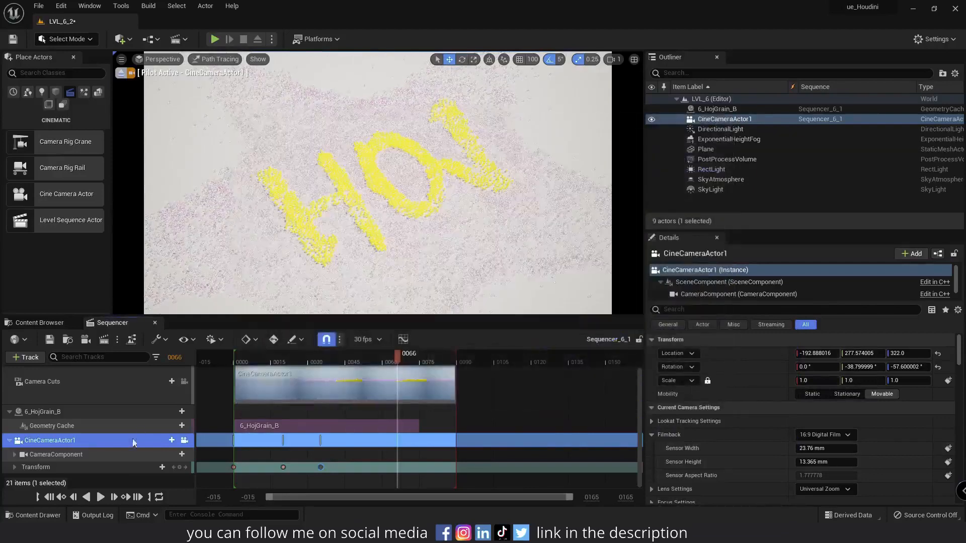
Play the sequence to review the linear camera move, and move the camera's last transform keyframe to frame 30
left_click(61, 497)
left_click(101, 497)
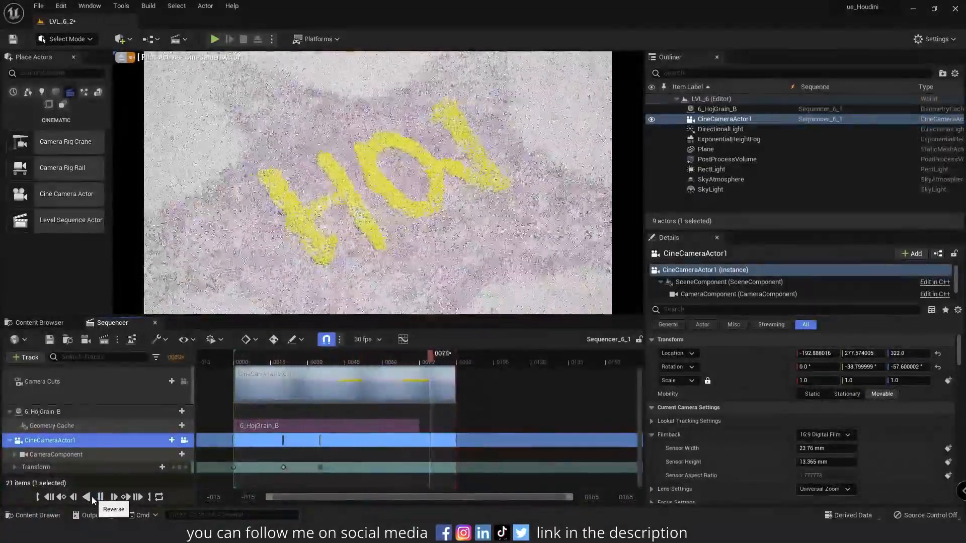
left_click(100, 497)
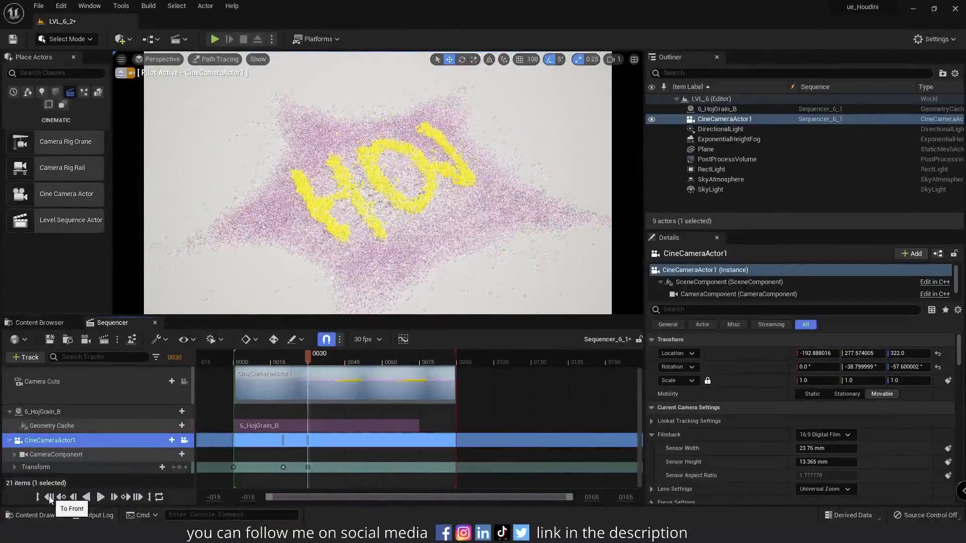
Replay the sequence from its first frame to check the shortened camera move, and return to frame 0
left_click(50, 497)
left_click(100, 497)
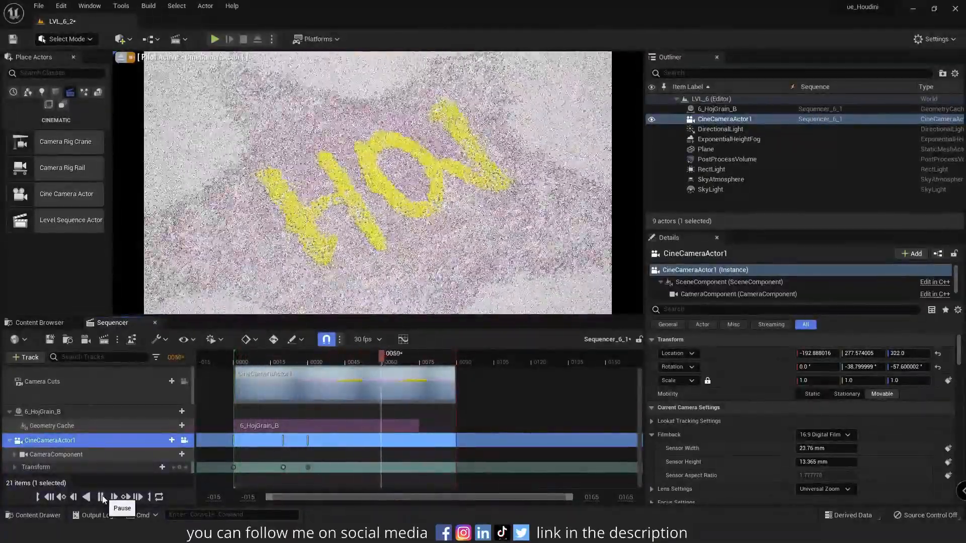
left_click(50, 497)
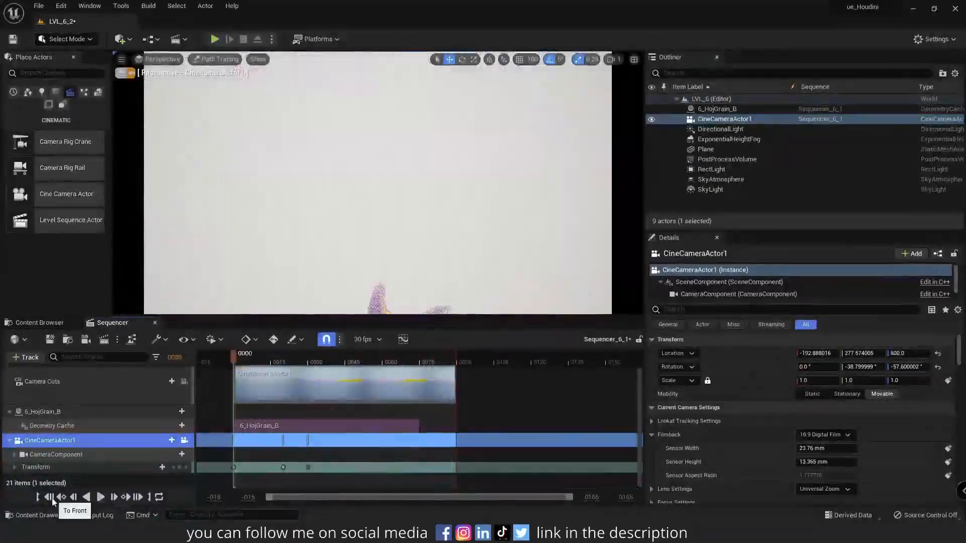